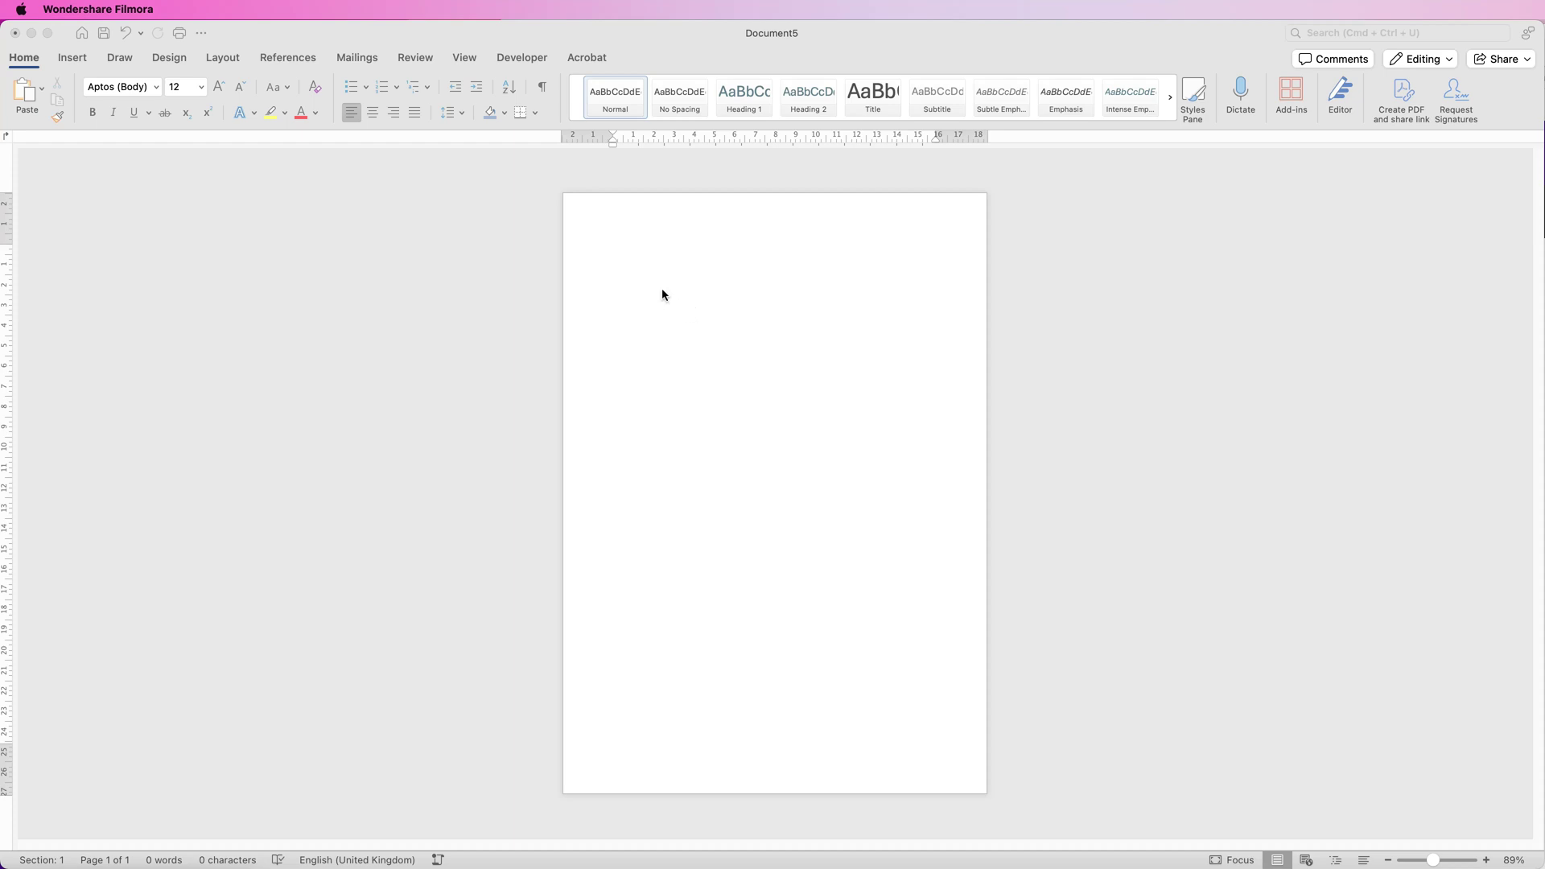
- Activate the Word window and bring up the Insert commands for blank Document5
{"action": "left_click", "coordinate": [72, 58]}
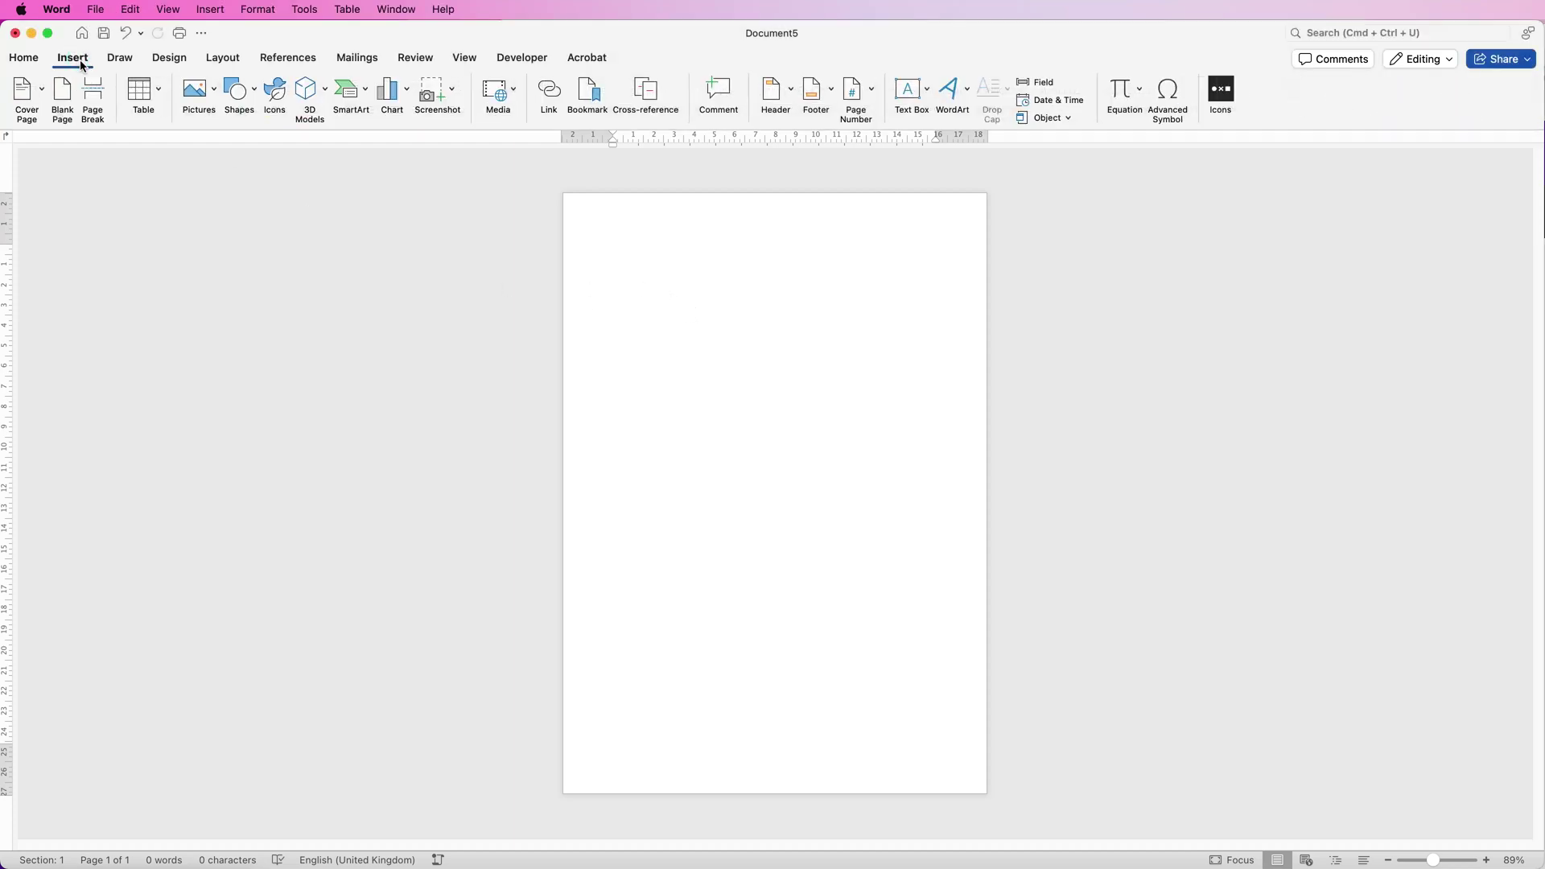
- Open the Table size grid and preview table sizes across it
{"action": "left_click", "coordinate": [159, 94]}
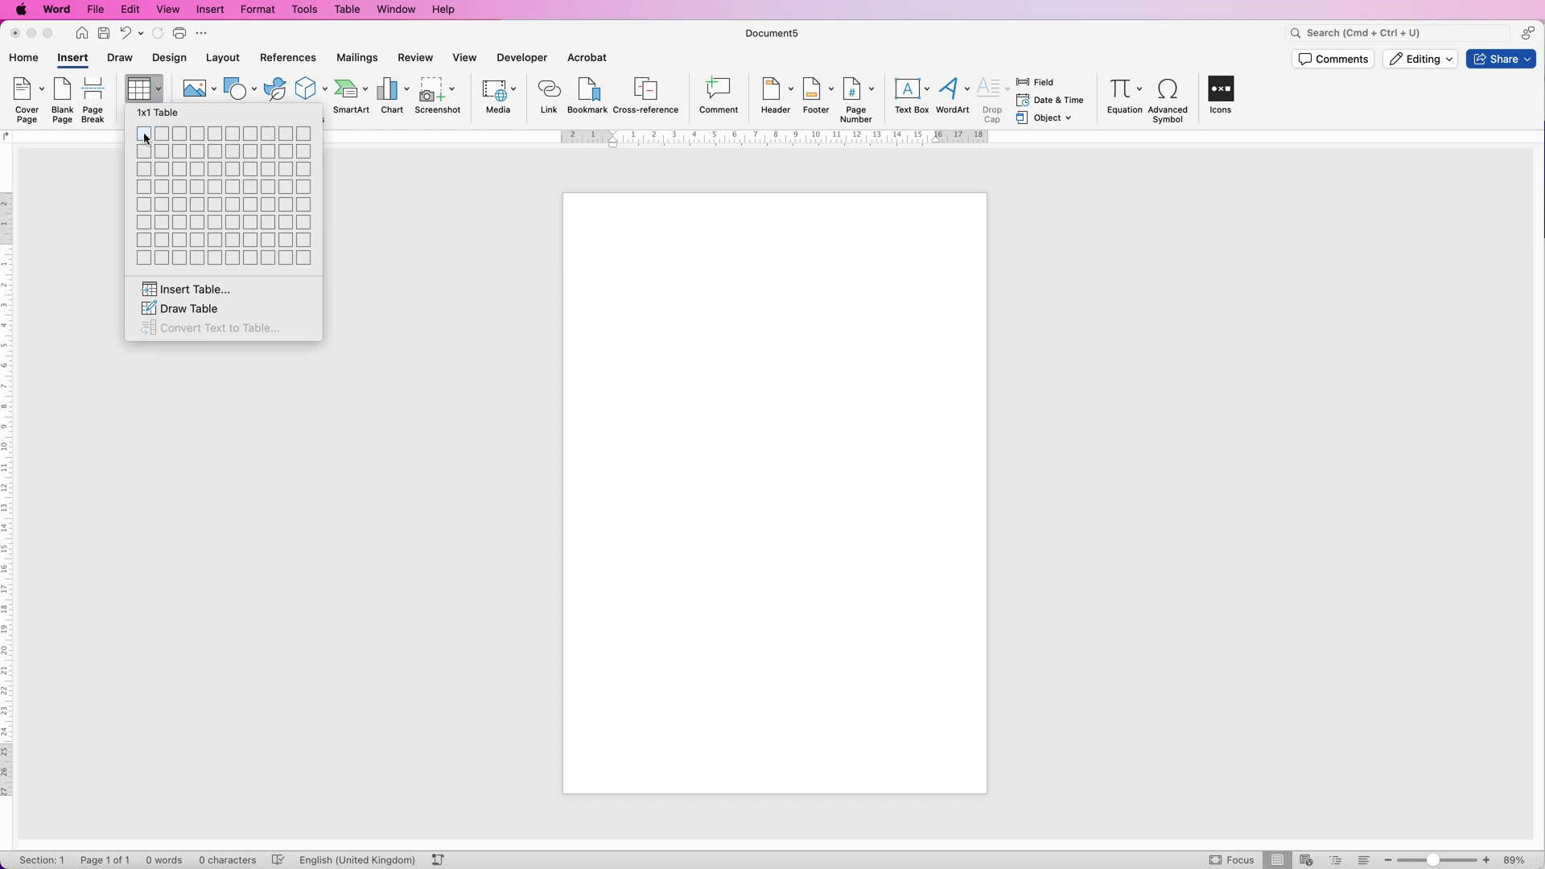
{"action": "left_click_drag", "start_coordinate": [247, 137], "coordinate": [308, 250]}
- Insert a 2×2 table and check its 7.95 cm cell width in Table Layout
{"action": "left_click", "coordinate": [166, 156]}
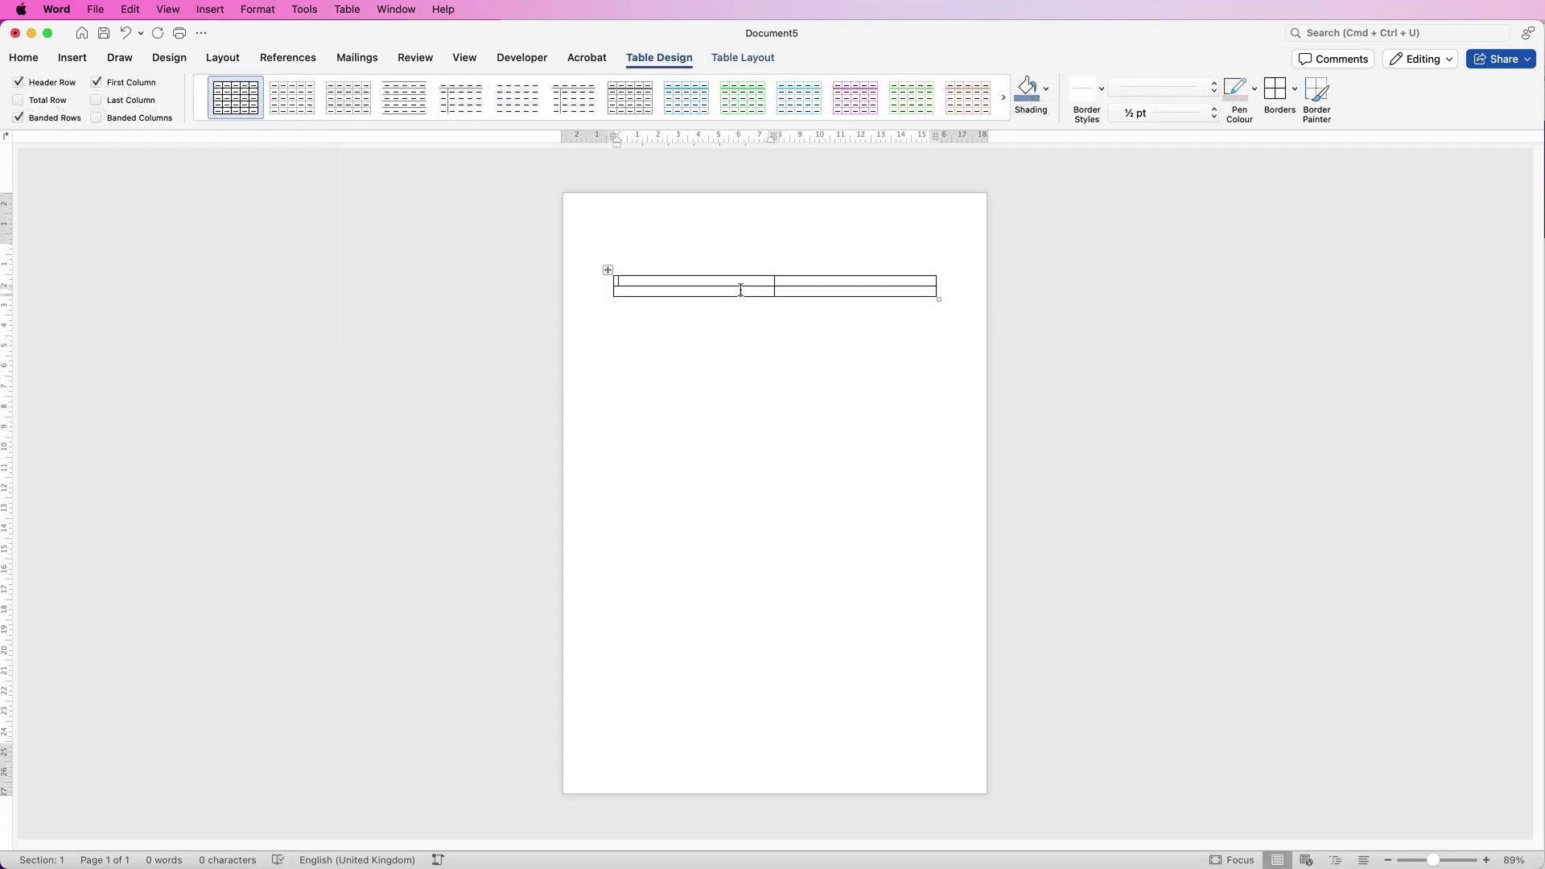
{"action": "left_click", "coordinate": [609, 271]}
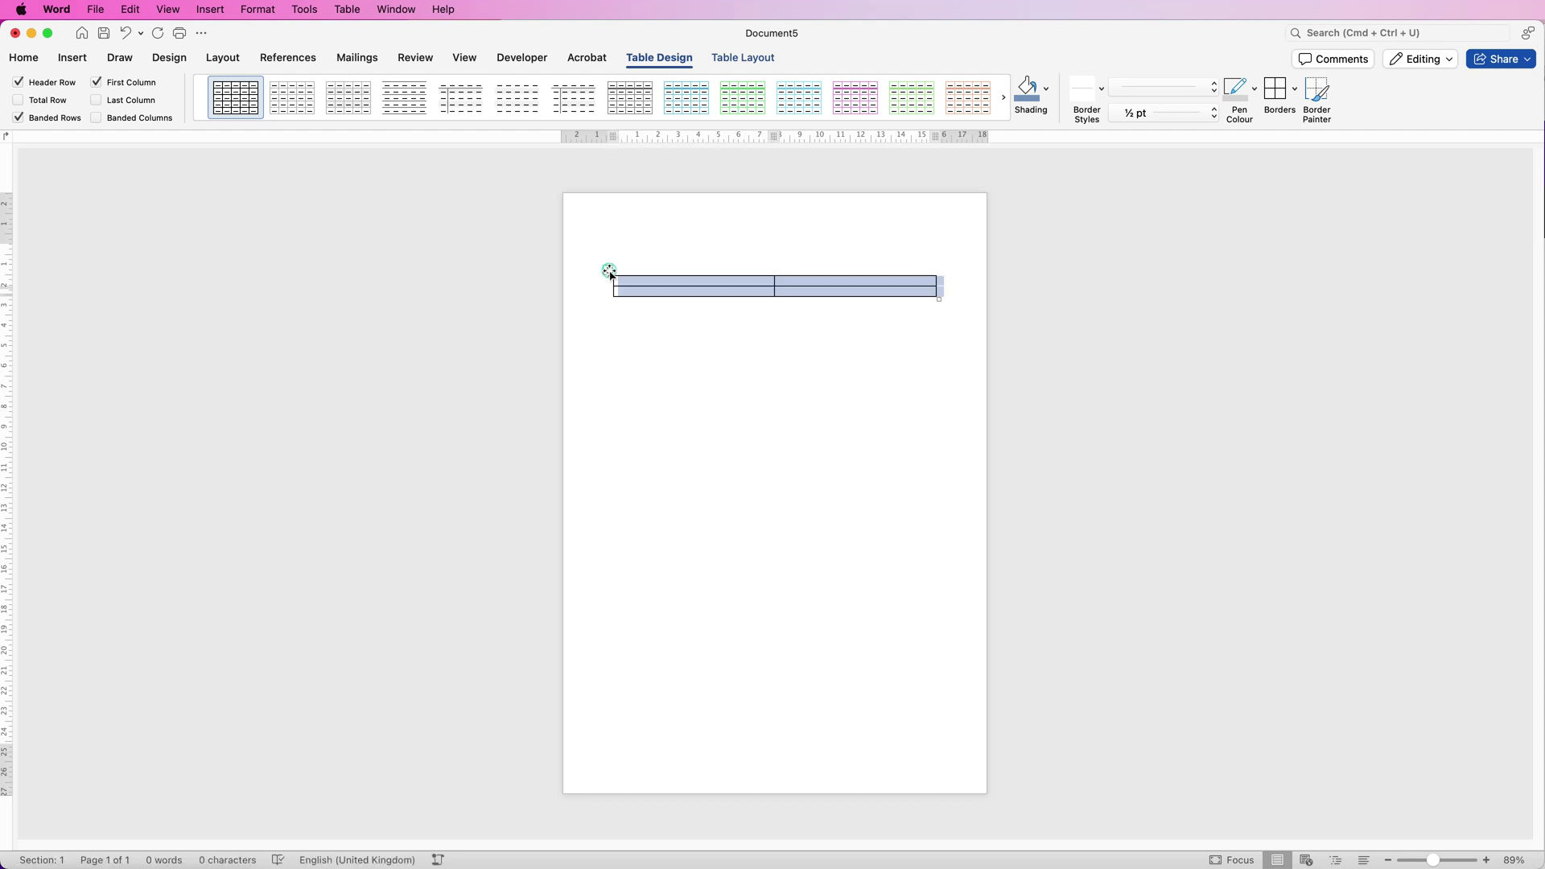
{"action": "left_click", "coordinate": [730, 61]}
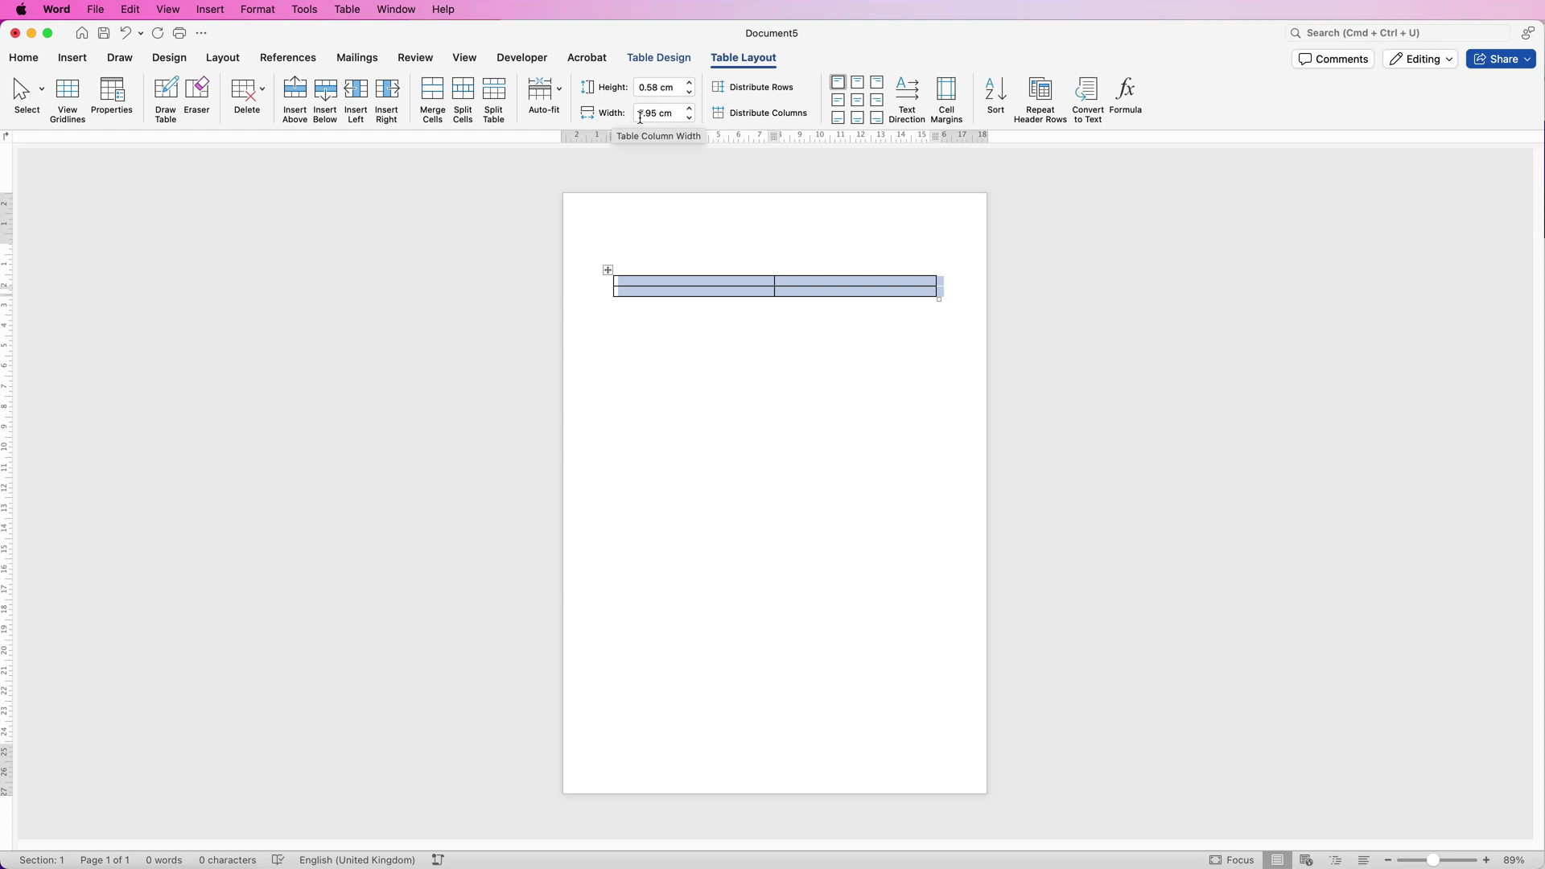
{"action": "left_click_drag", "start_coordinate": [658, 113], "coordinate": [637, 115]}
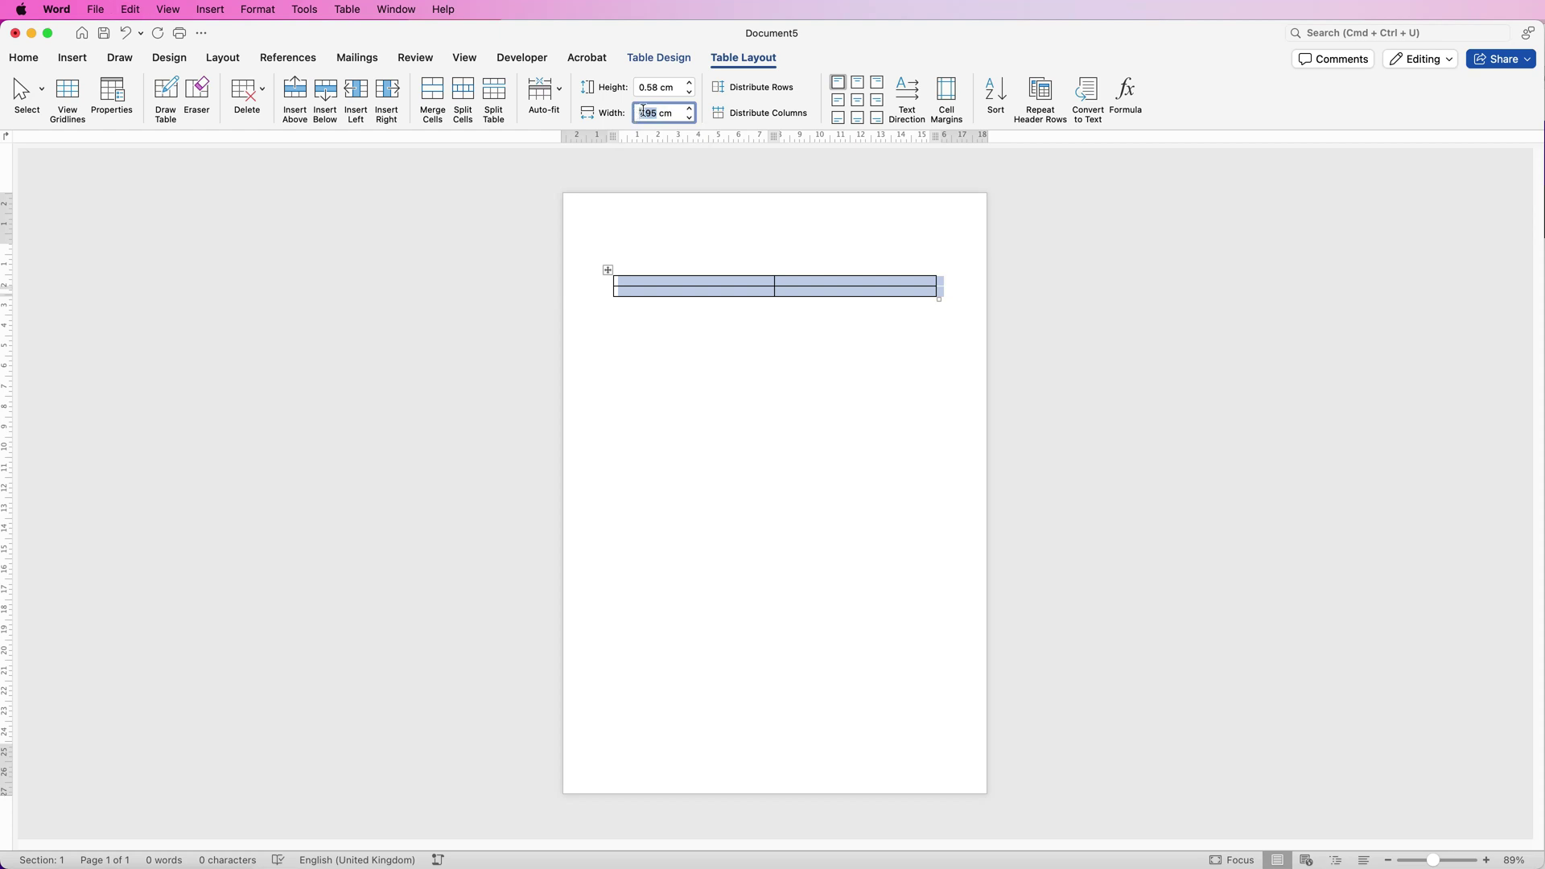
- Set the row height to 7.95 cm so every cell is square
{"action": "left_click_drag", "start_coordinate": [677, 88], "coordinate": [636, 88]}
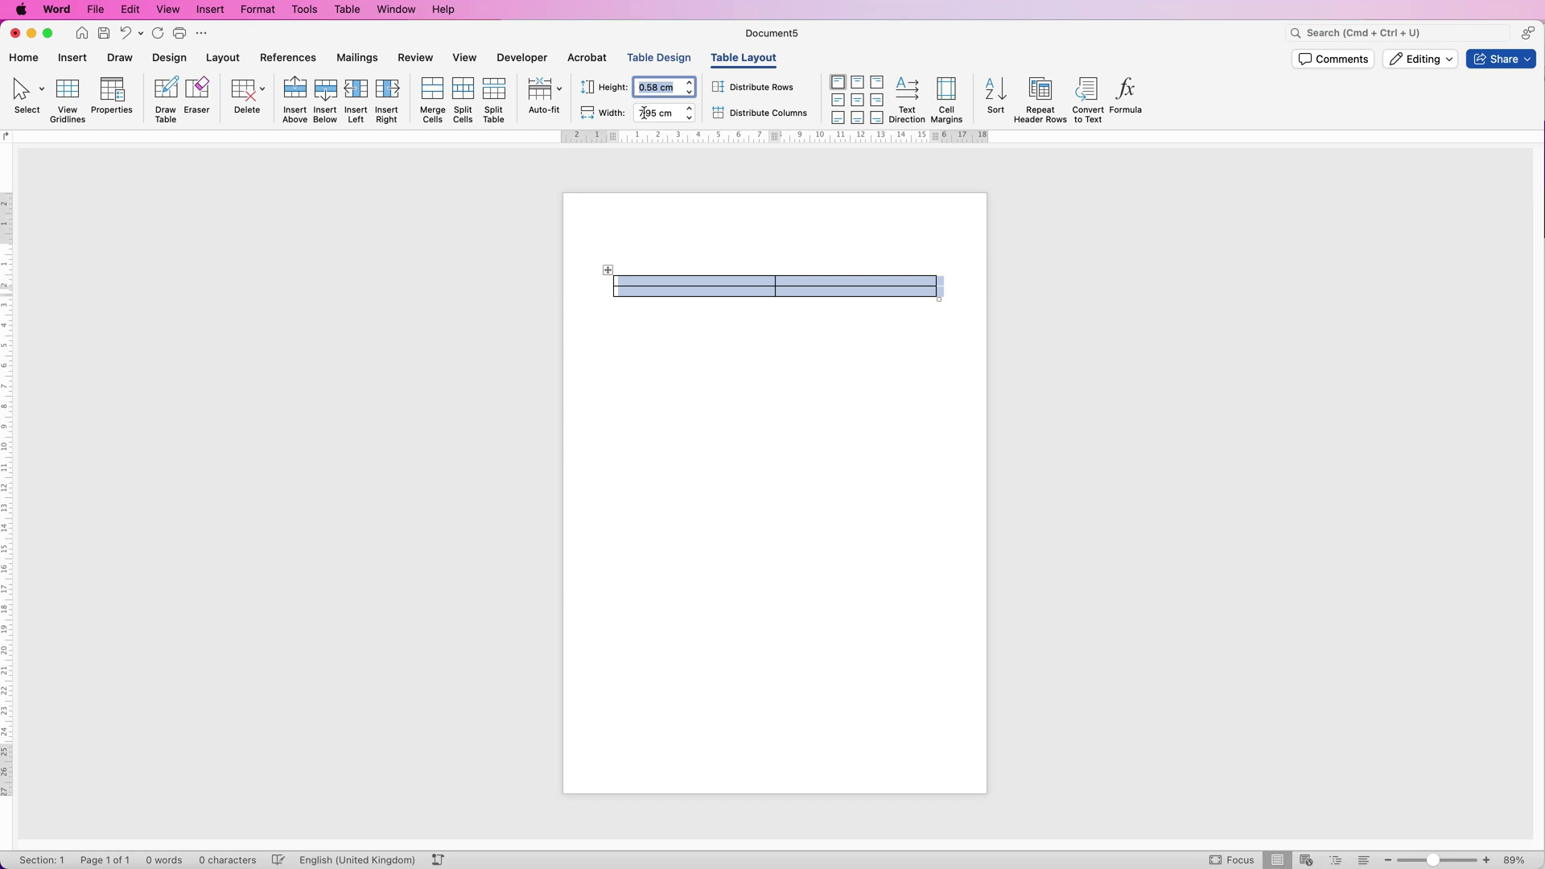
{"action": "type", "text": "7.95"}
{"action": "key", "text": "Return"}
{"action": "left_click", "coordinate": [749, 308]}
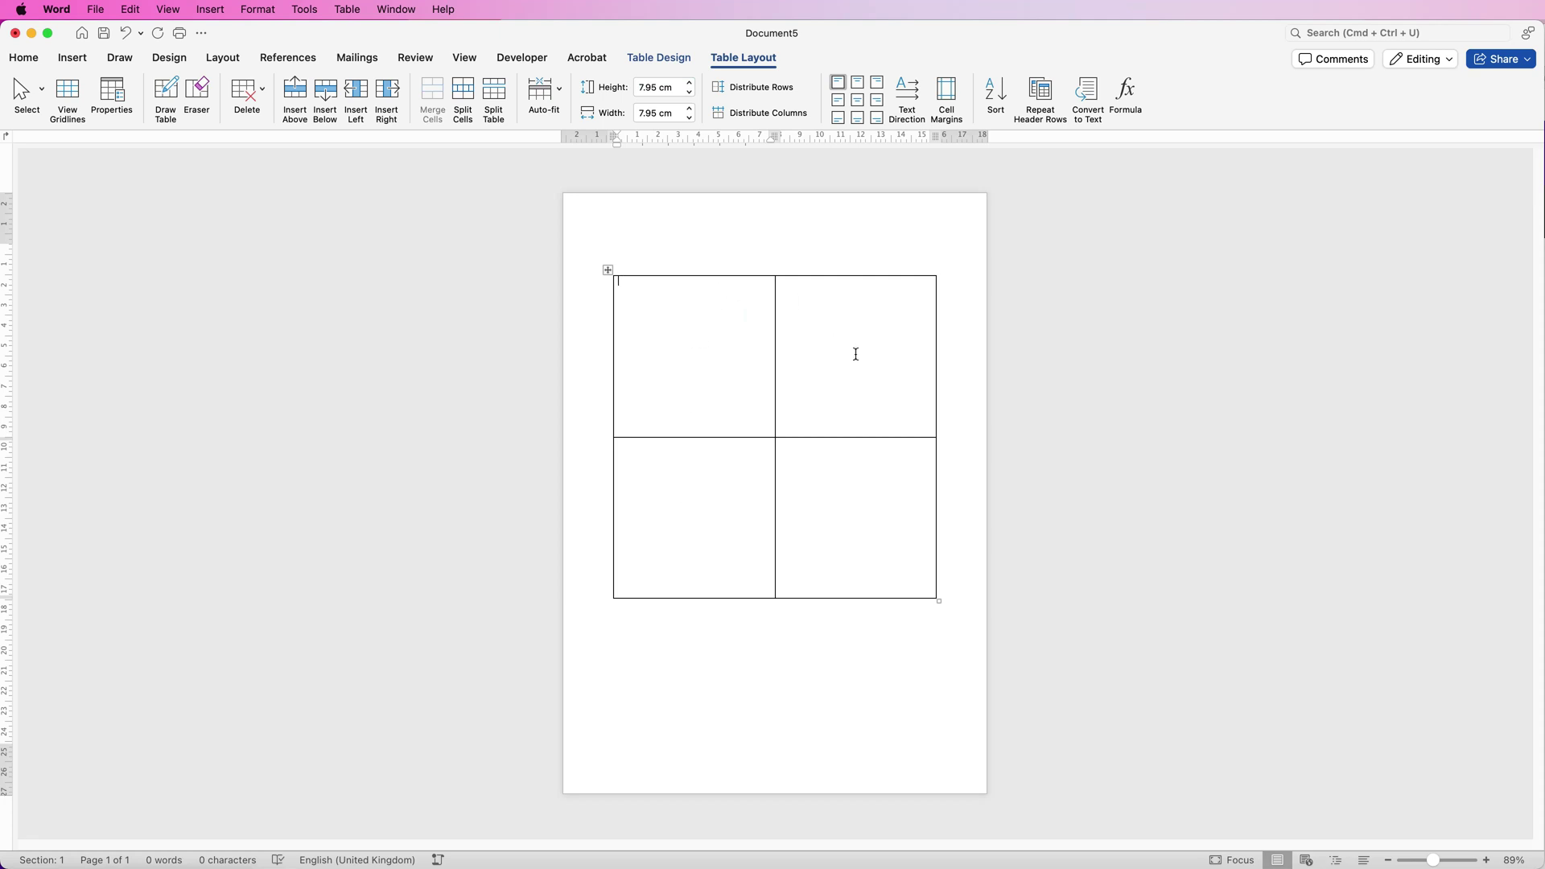
{"action": "key", "text": "super+z"}
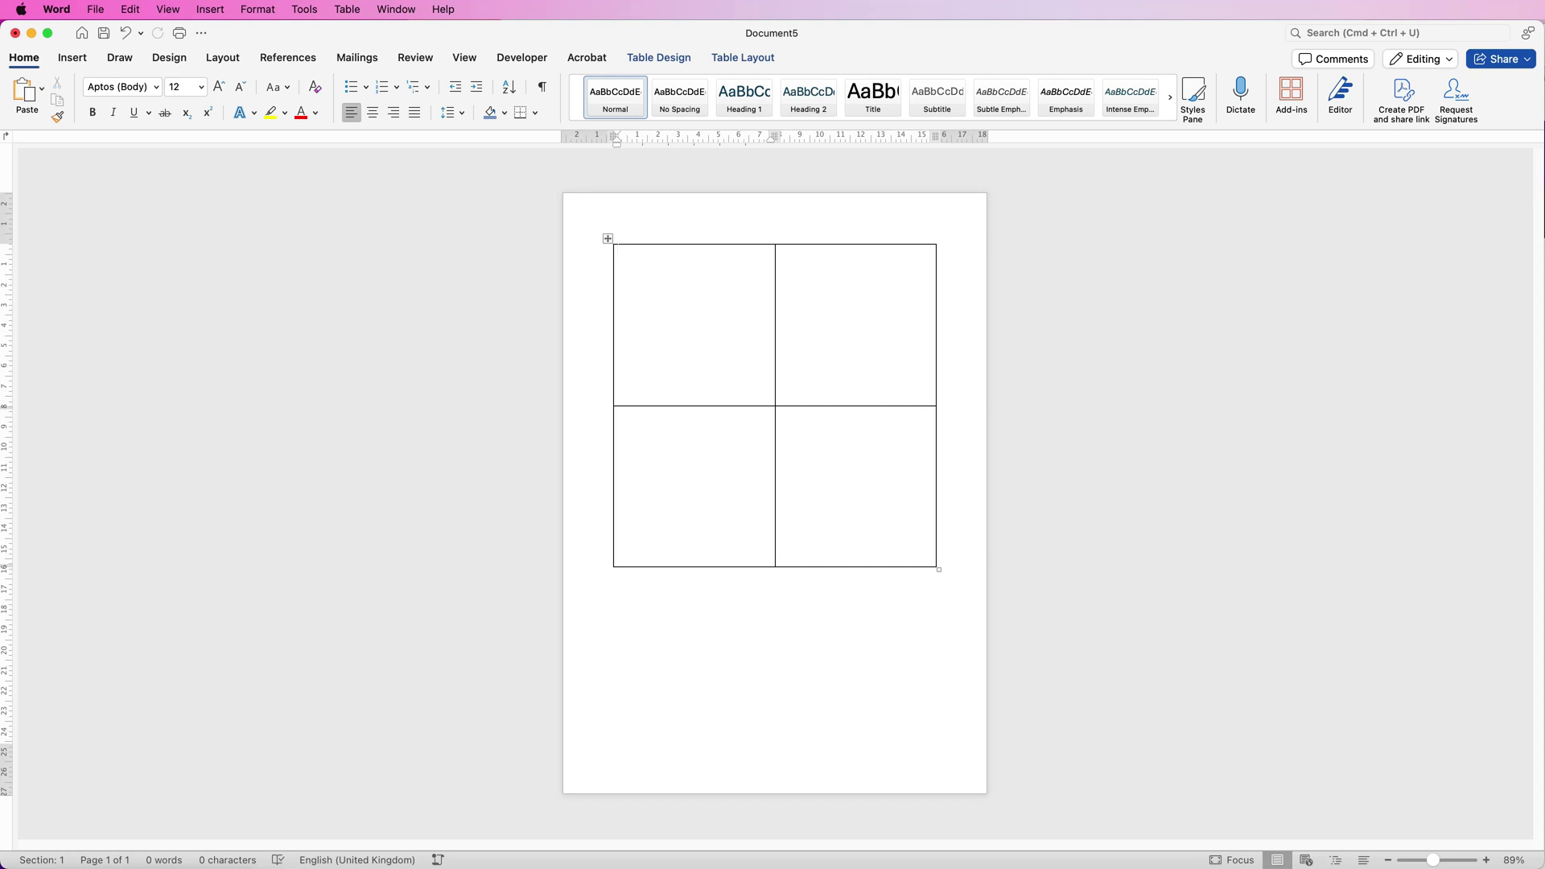
- Add blank lines above the square 2×2 table, then select and delete it
{"action": "key", "text": "Return"}
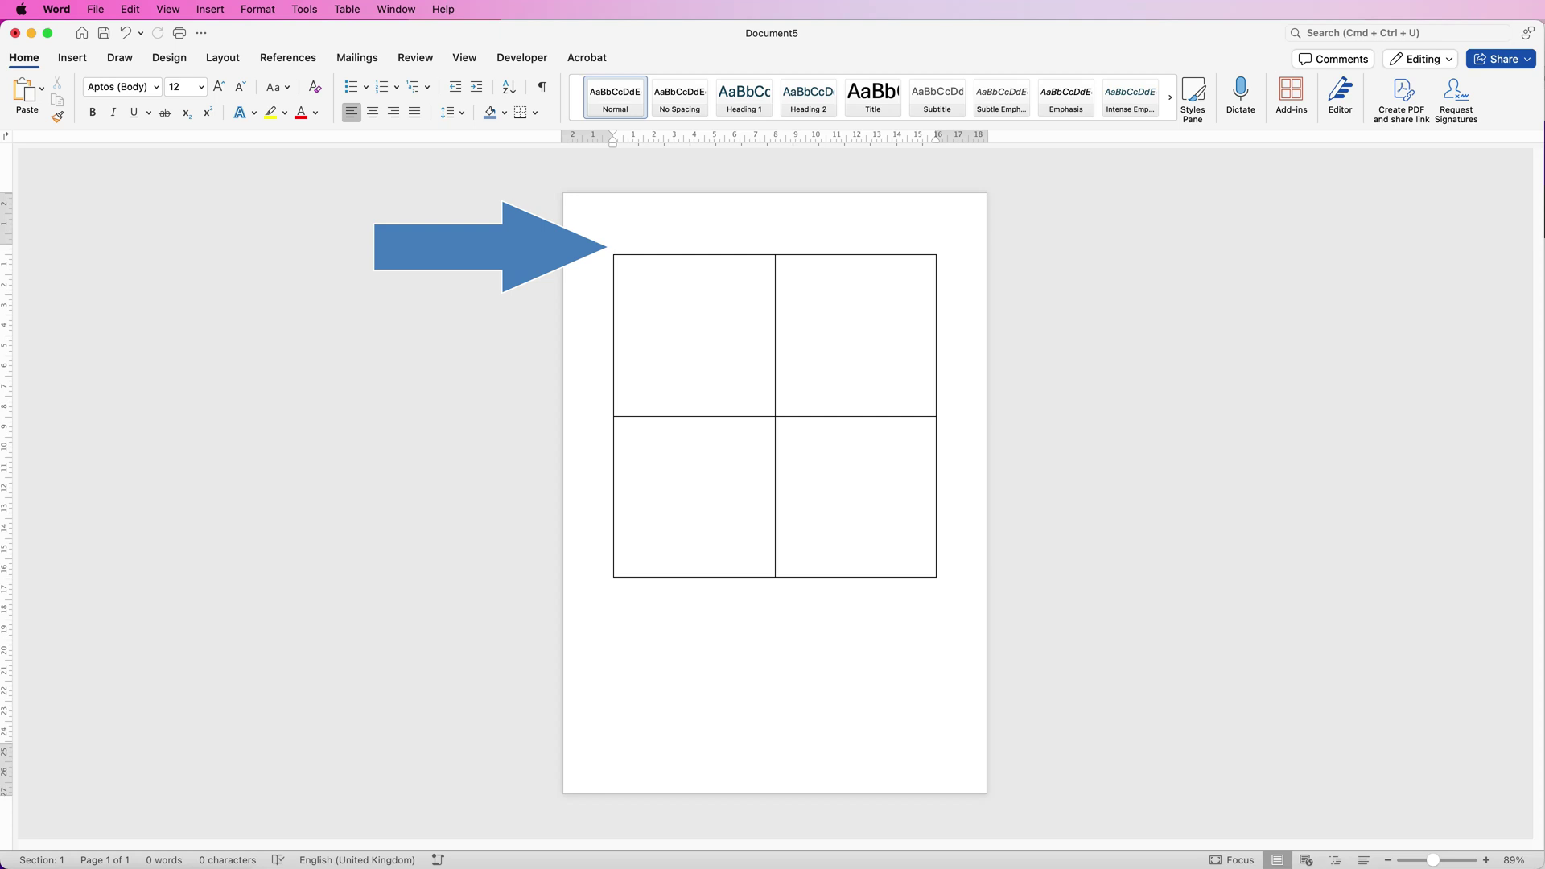
{"action": "key", "text": "super+z"}
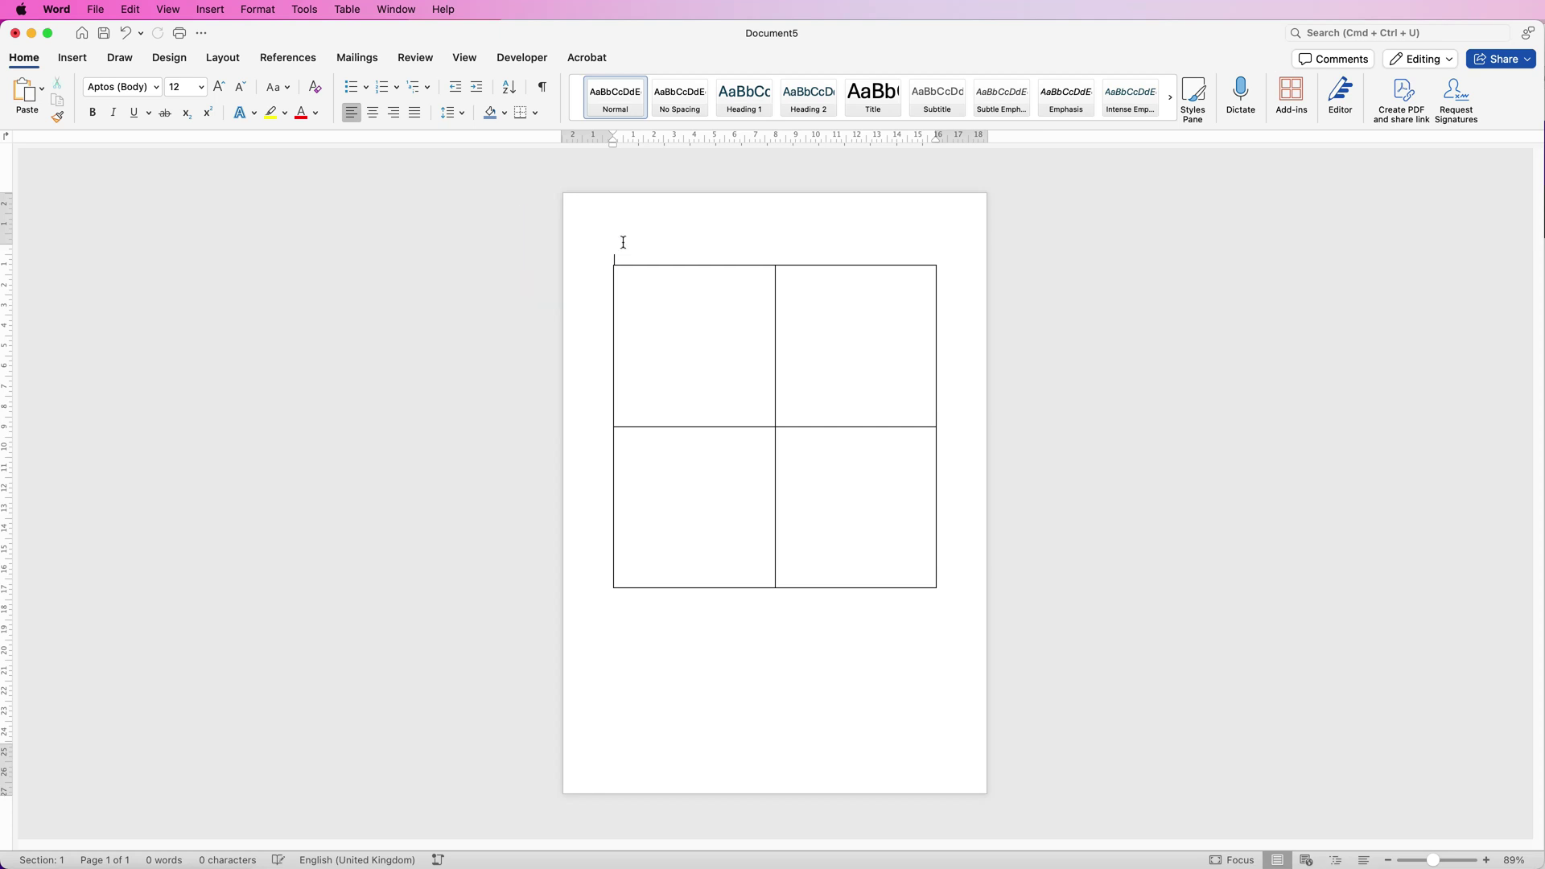
{"action": "key", "text": "Return"}
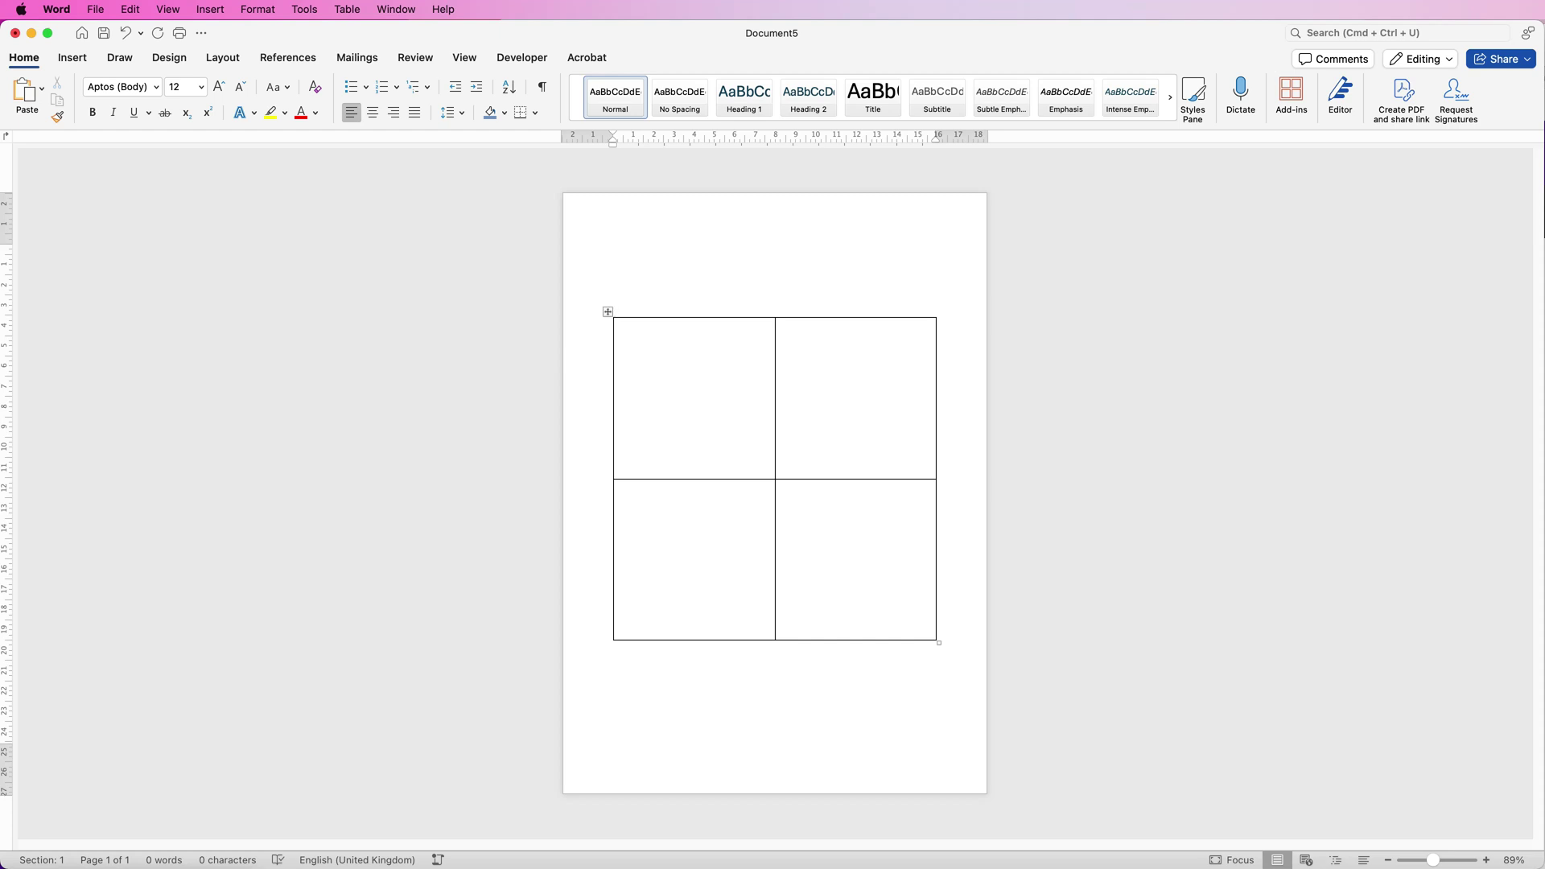
{"action": "left_click", "coordinate": [608, 311]}
{"action": "key", "text": "BackSpace"}
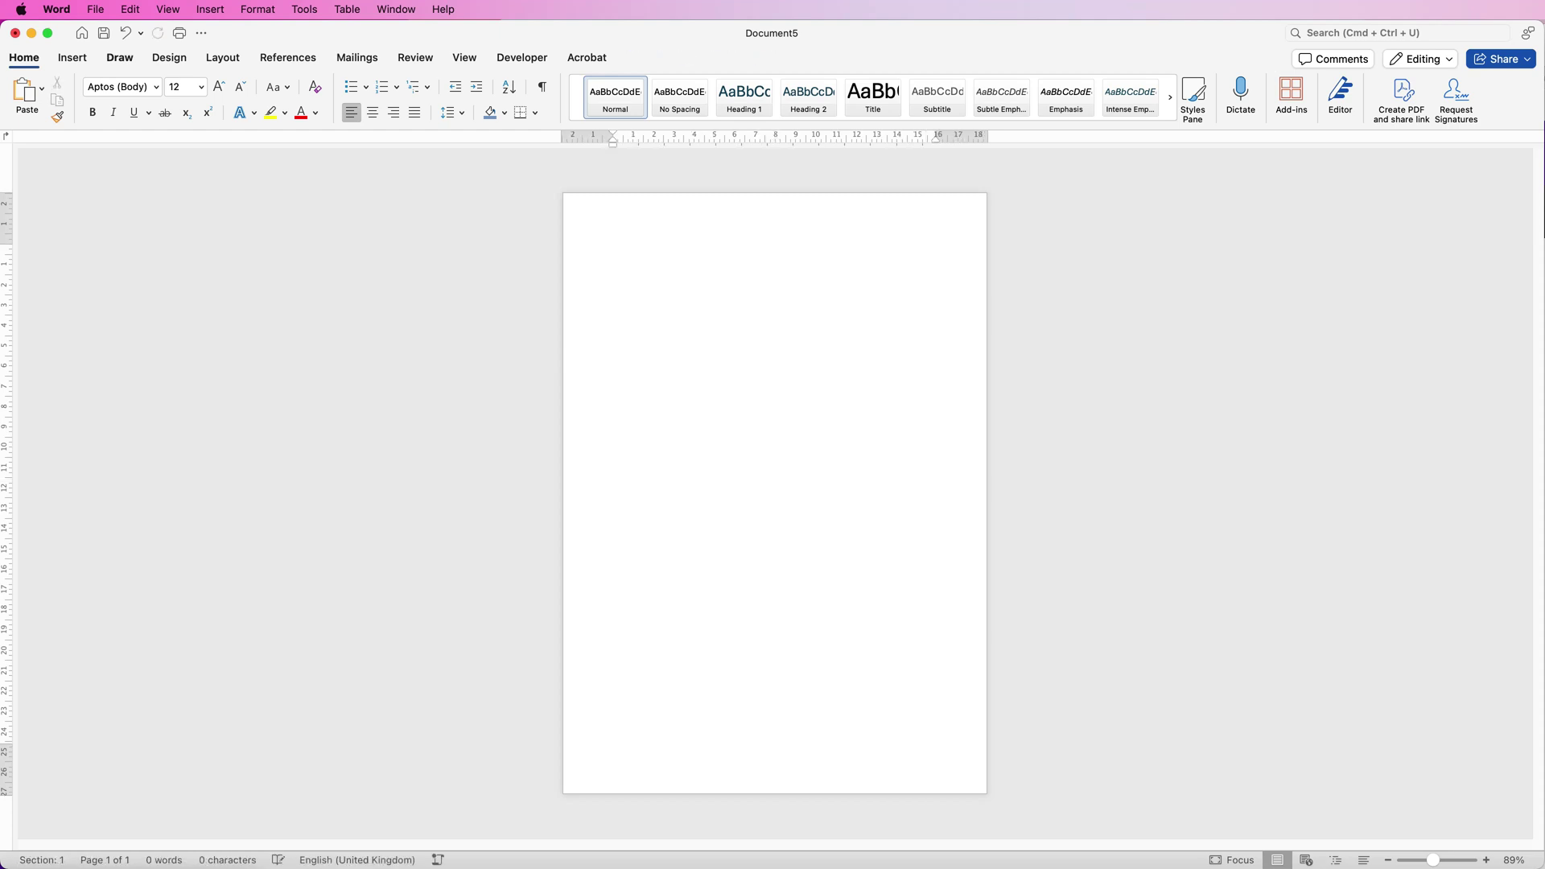
- Insert a 1×10 table and set row height 1.6 cm to match its 1.6 cm width
{"action": "left_click", "coordinate": [73, 58]}
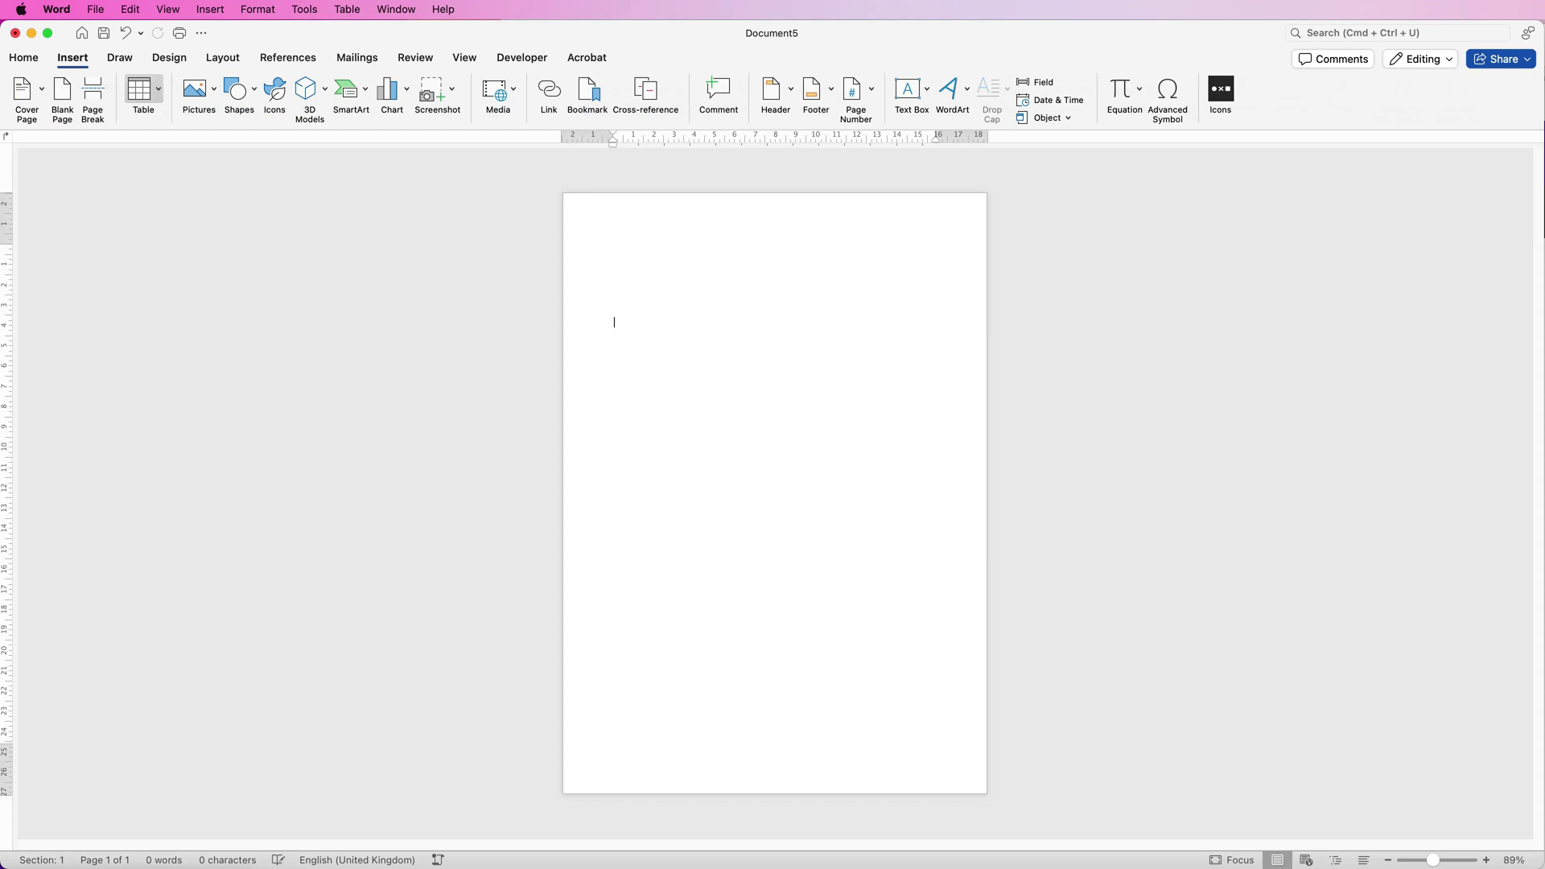
{"action": "left_click", "coordinate": [143, 93]}
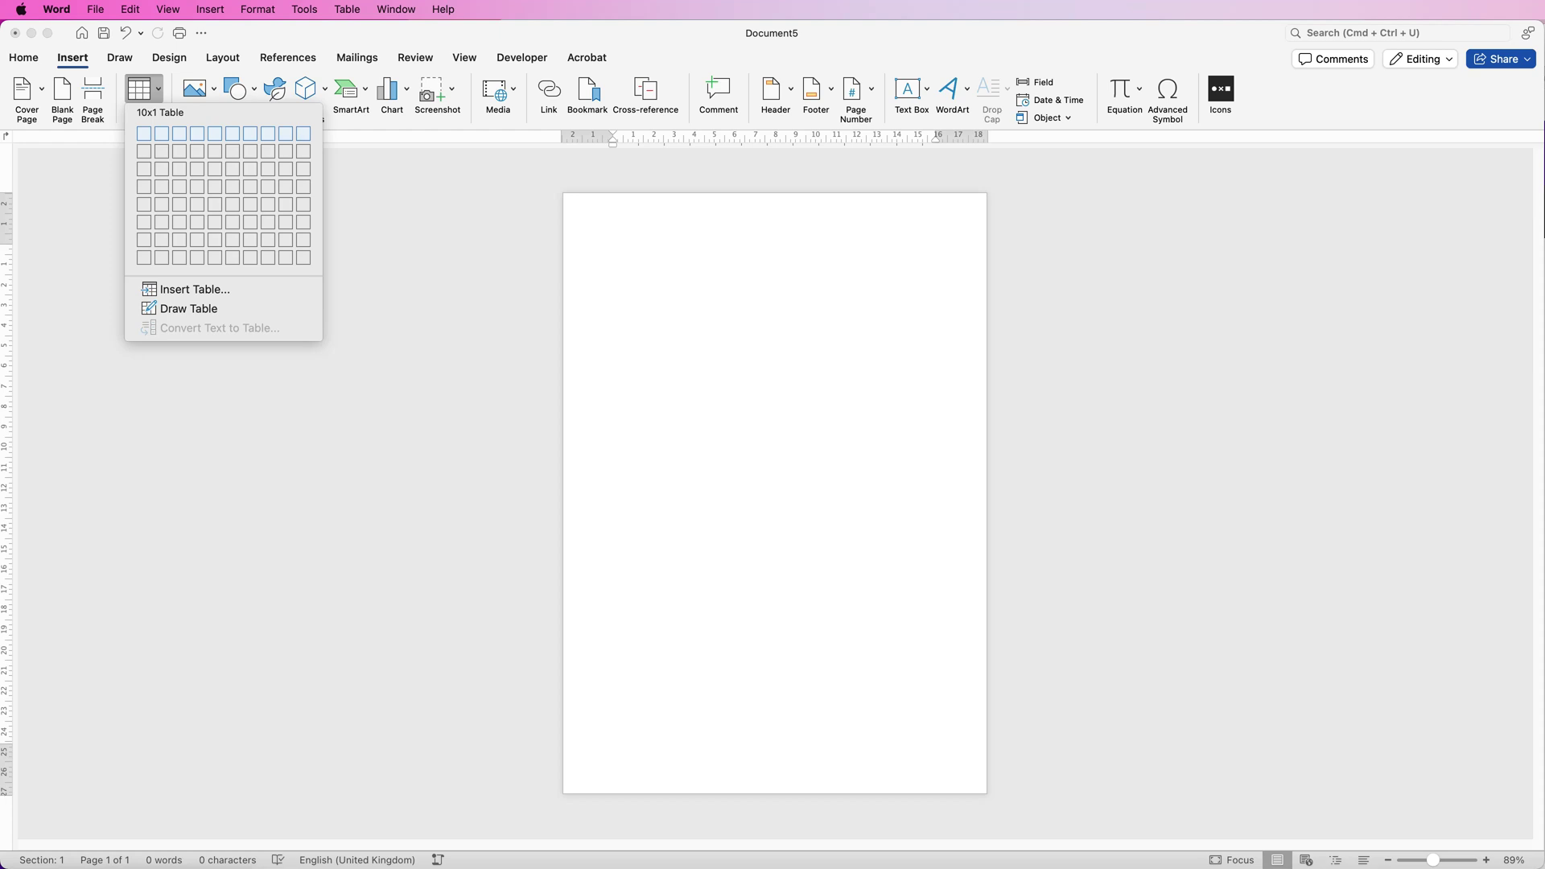
{"action": "left_click", "coordinate": [303, 133]}
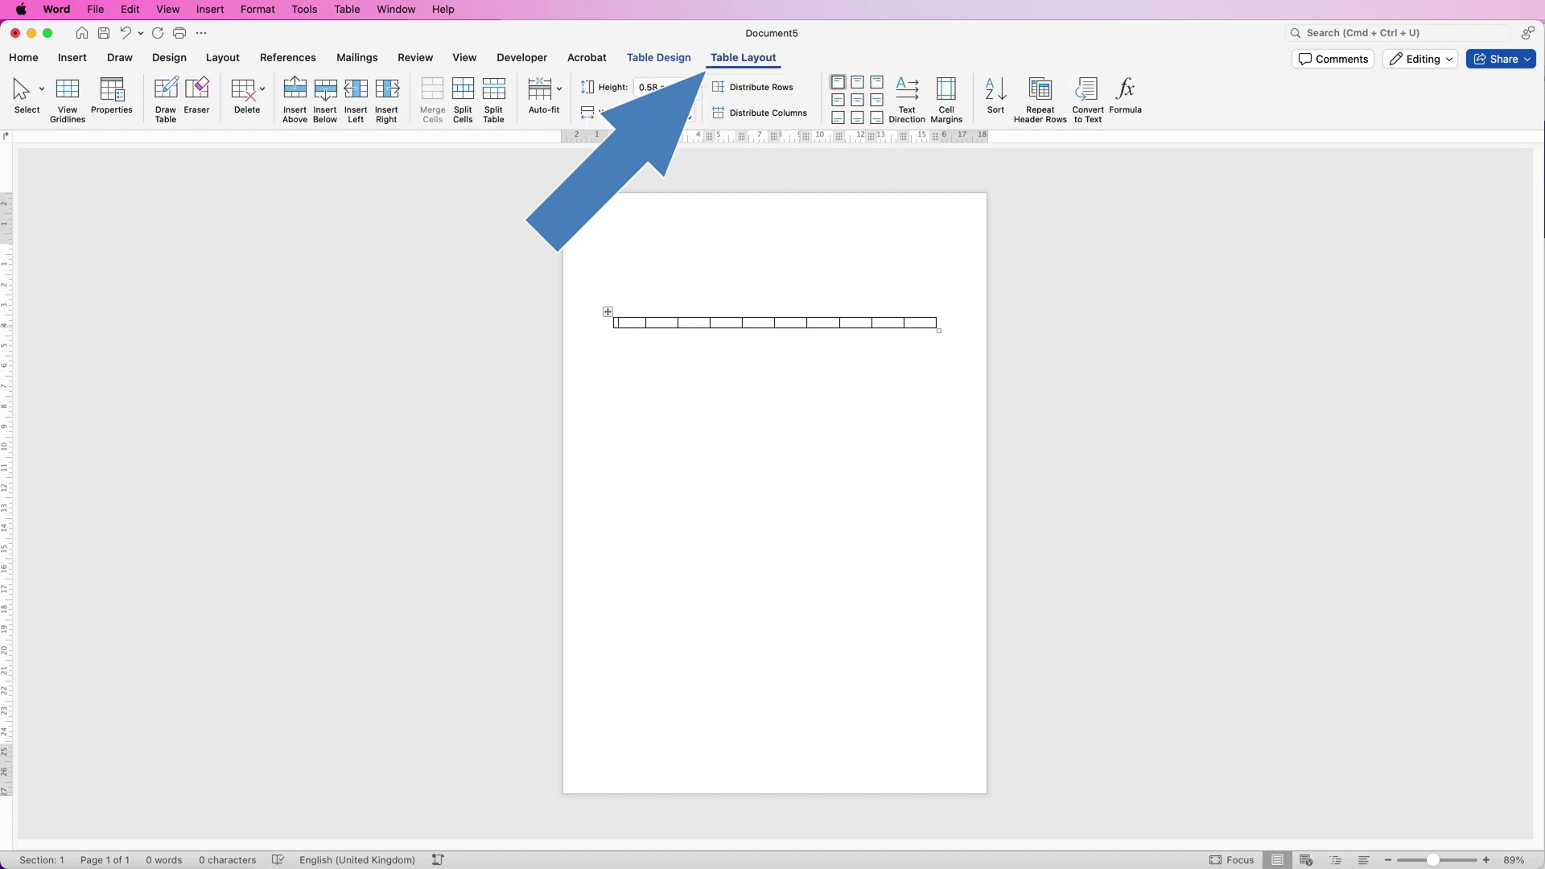
{"action": "left_click", "coordinate": [660, 113]}
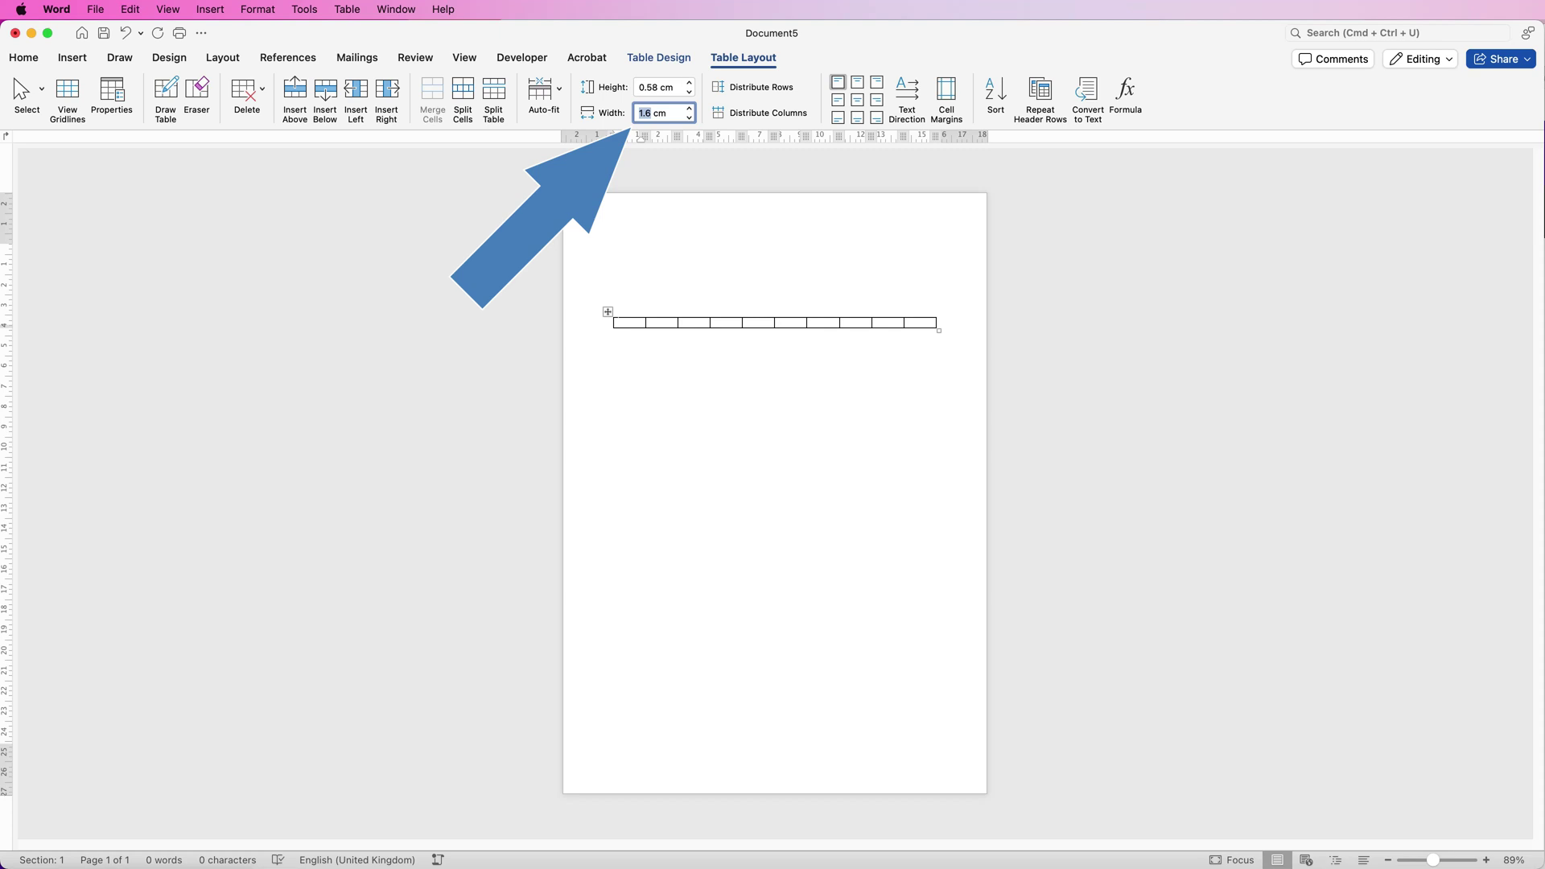
{"action": "key", "text": "shift+Tab"}
{"action": "type", "text": "1.6"}
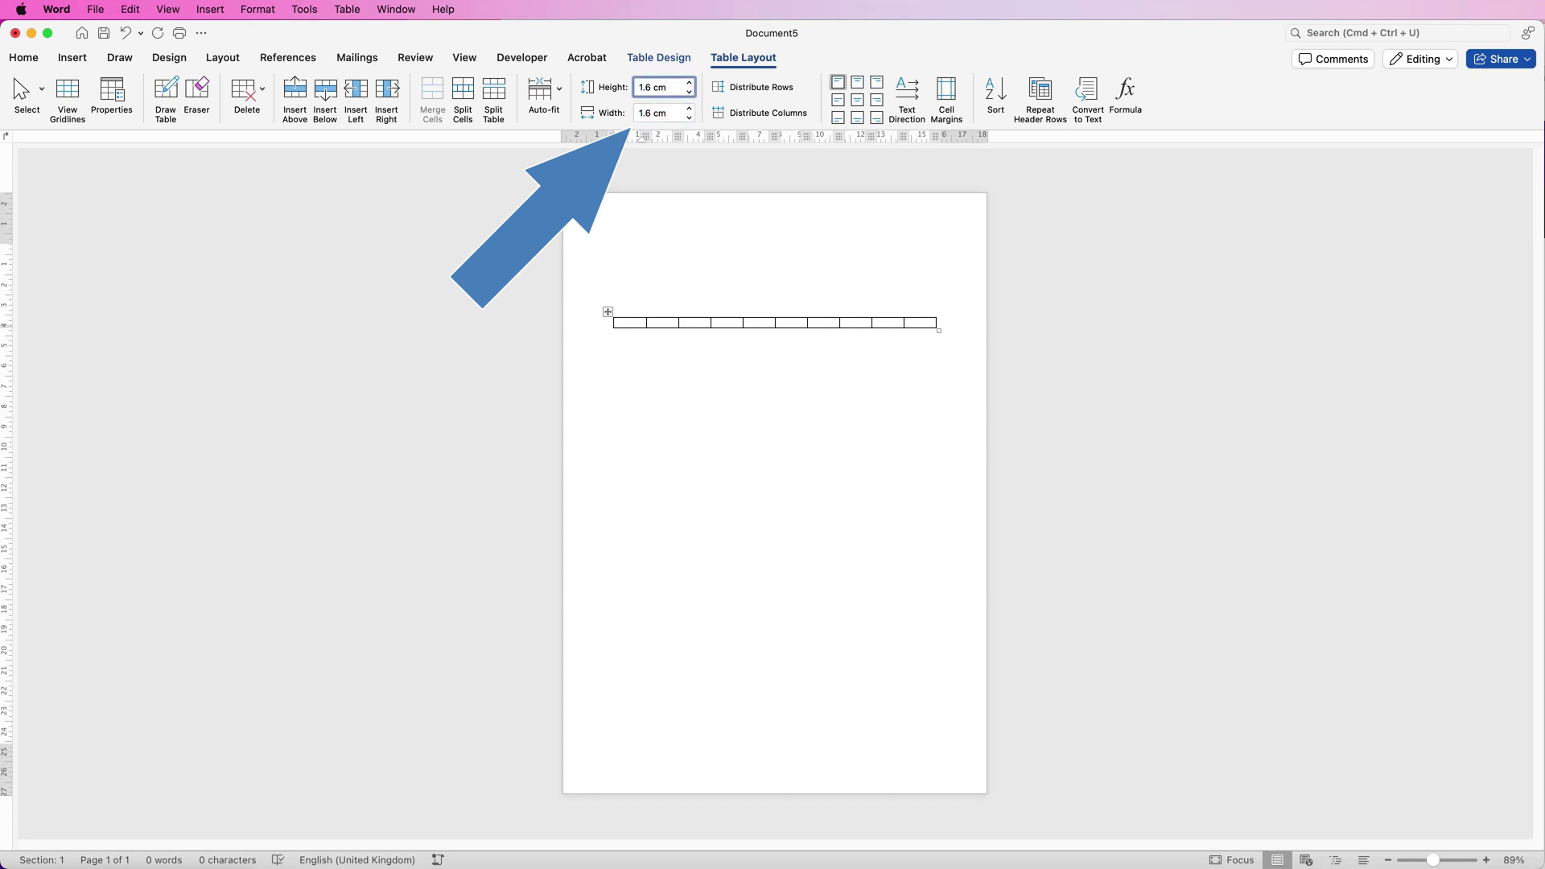
{"action": "key", "text": "Return"}
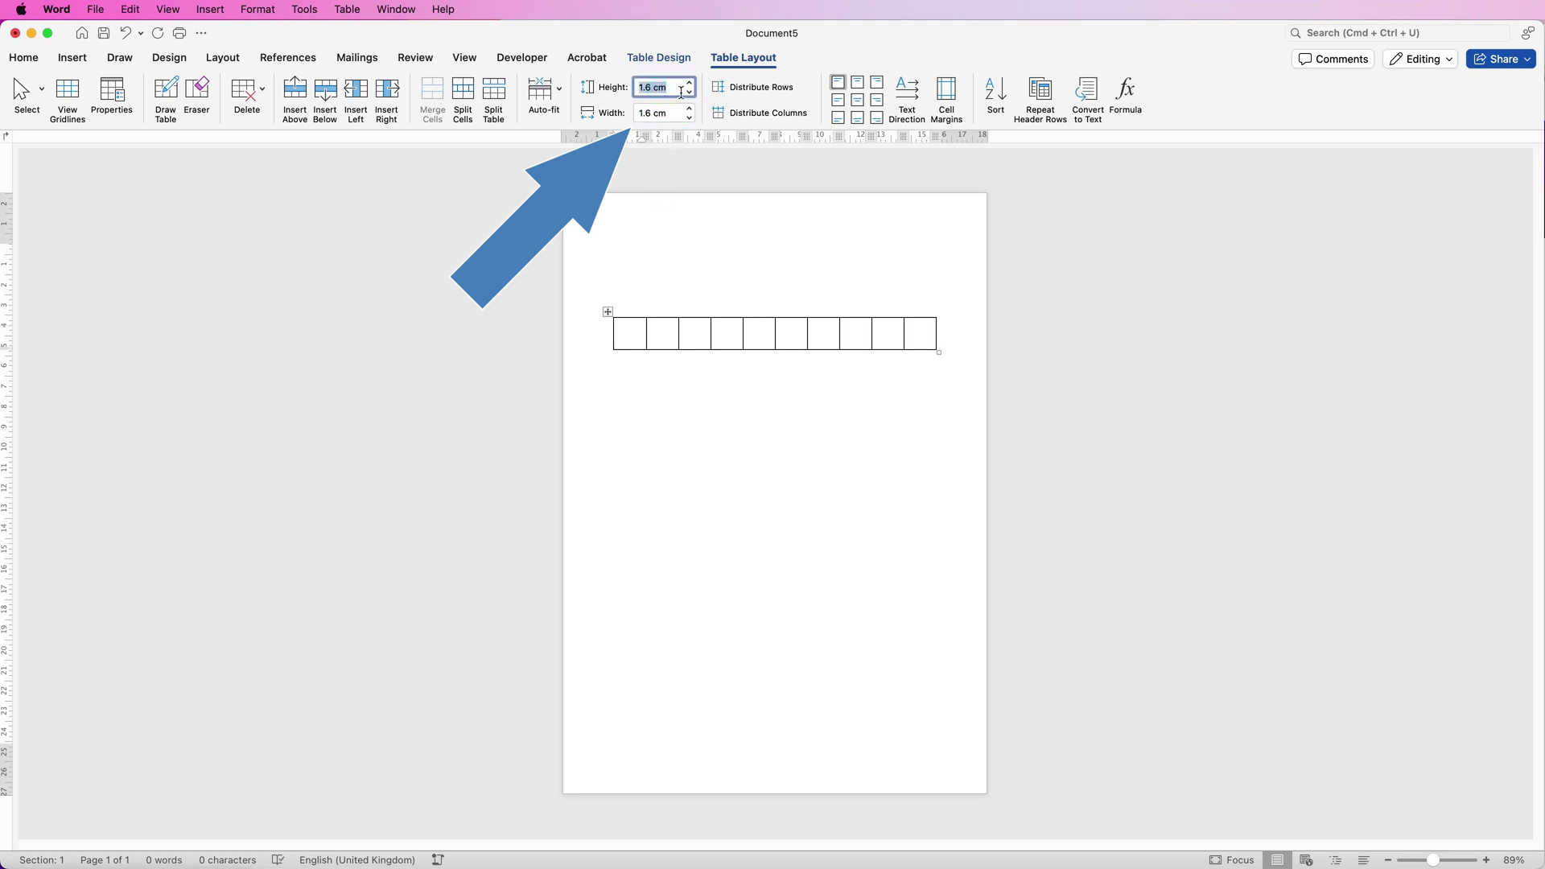
{"action": "left_click", "coordinate": [635, 338]}
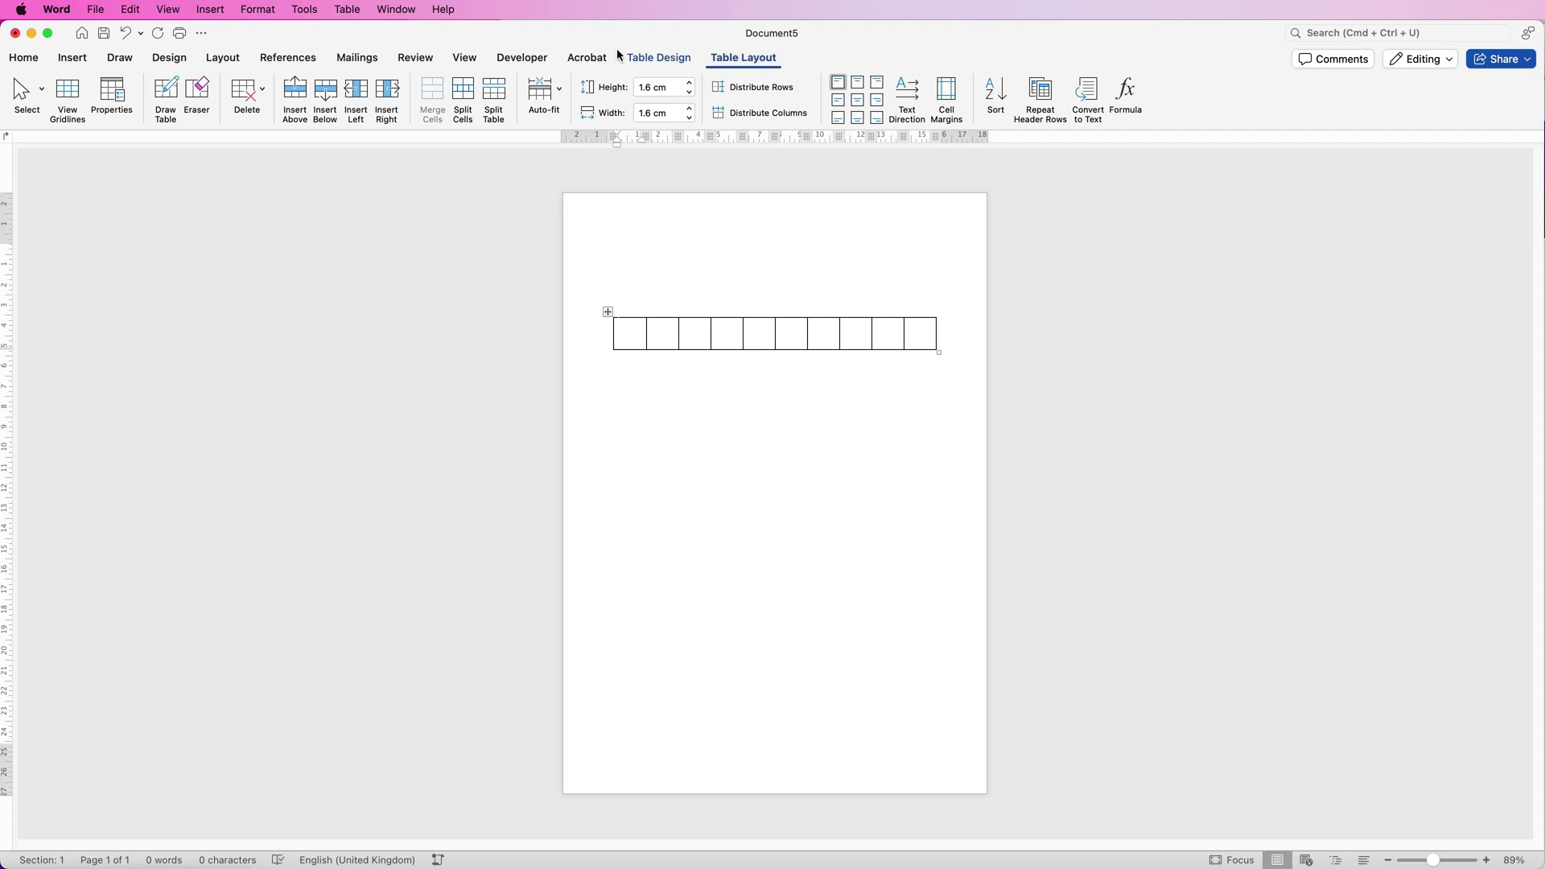
- Add rows below until the 10-column table has about nine square rows
{"action": "left_click", "coordinate": [326, 95]}
{"action": "left_click", "coordinate": [326, 95]}
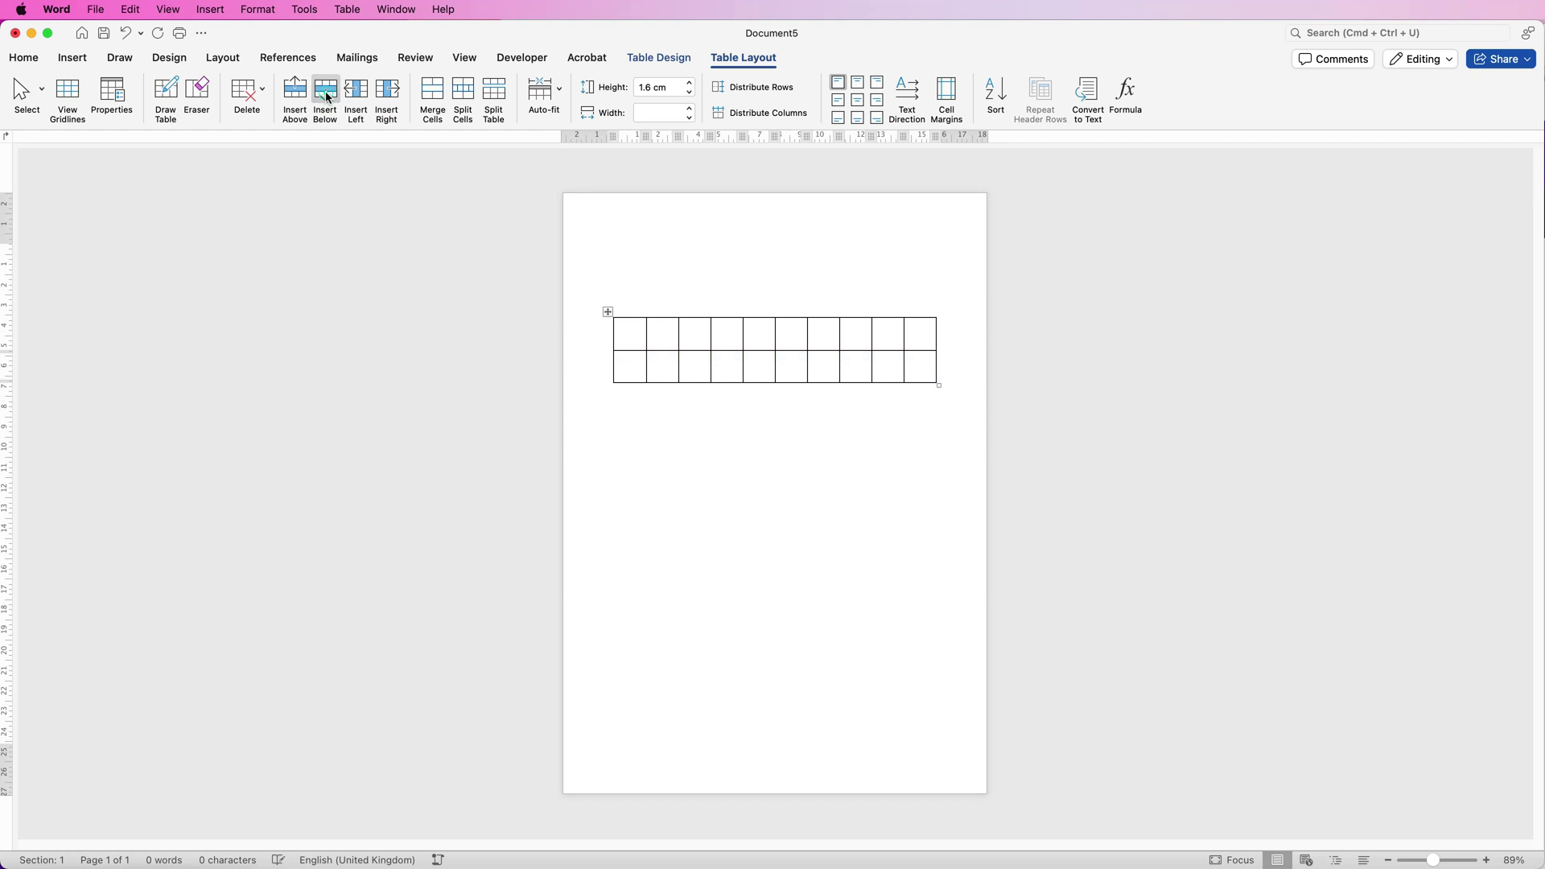
{"action": "left_click", "coordinate": [326, 95]}
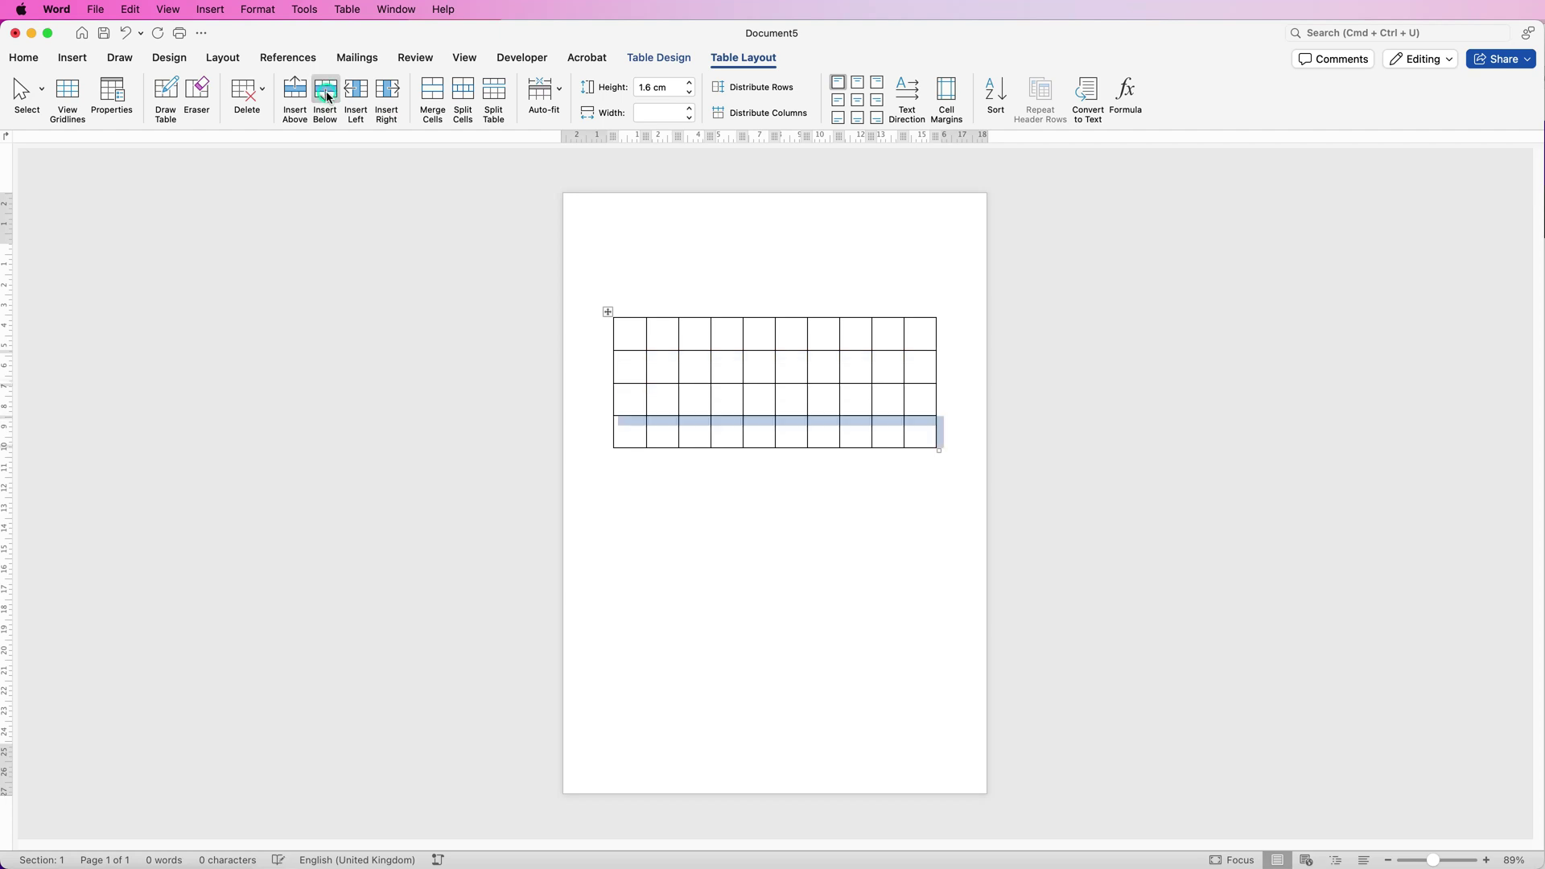
{"action": "left_click", "coordinate": [326, 95]}
{"action": "left_click", "coordinate": [326, 96]}
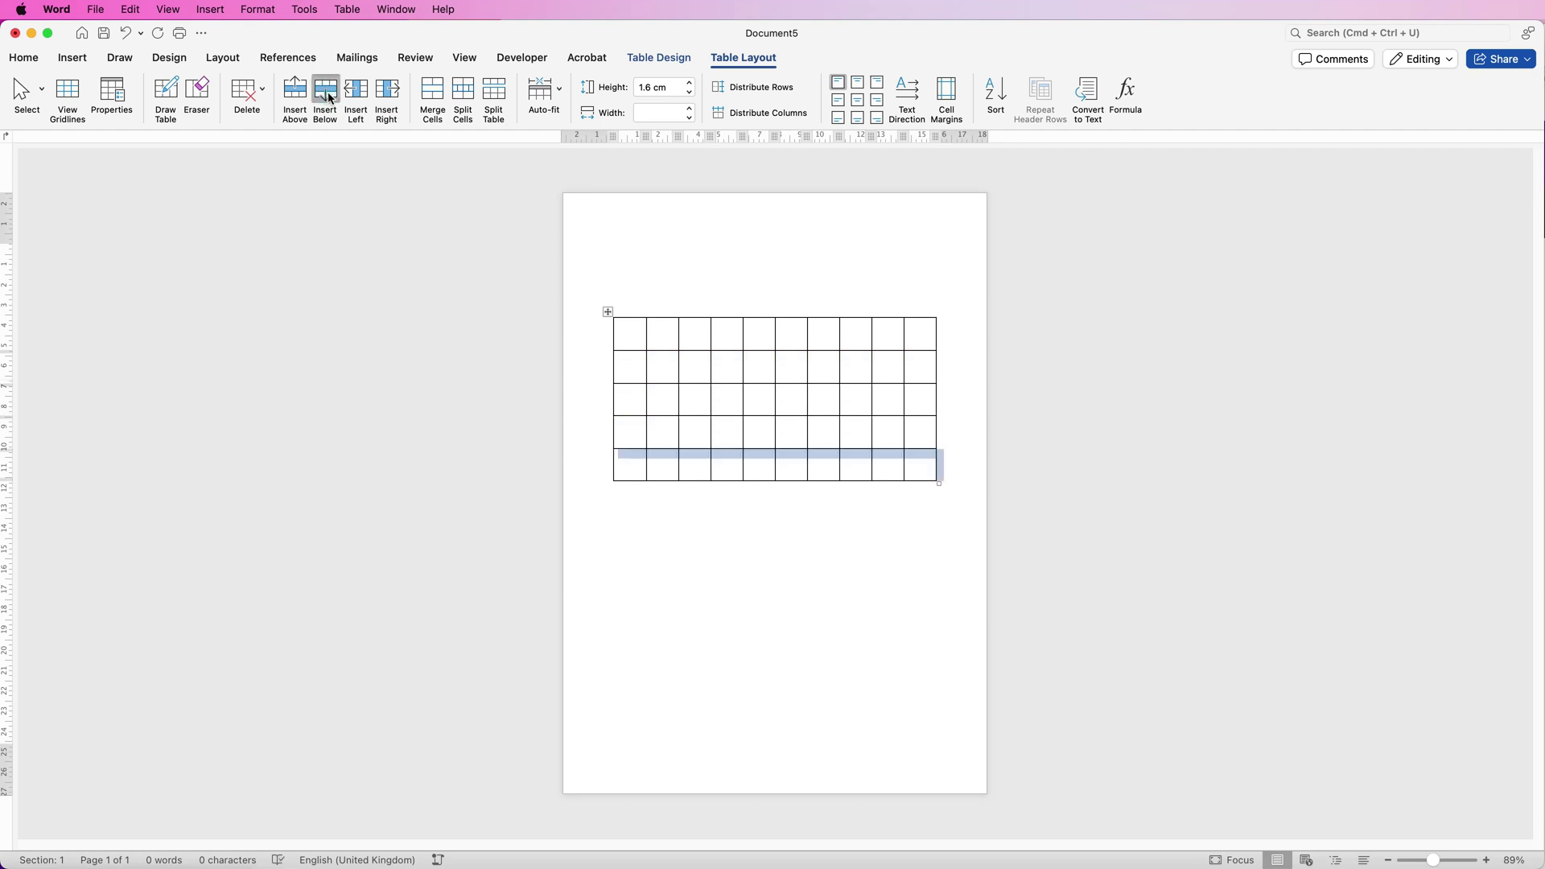
{"action": "left_click", "coordinate": [326, 95]}
{"action": "left_click", "coordinate": [326, 95]}
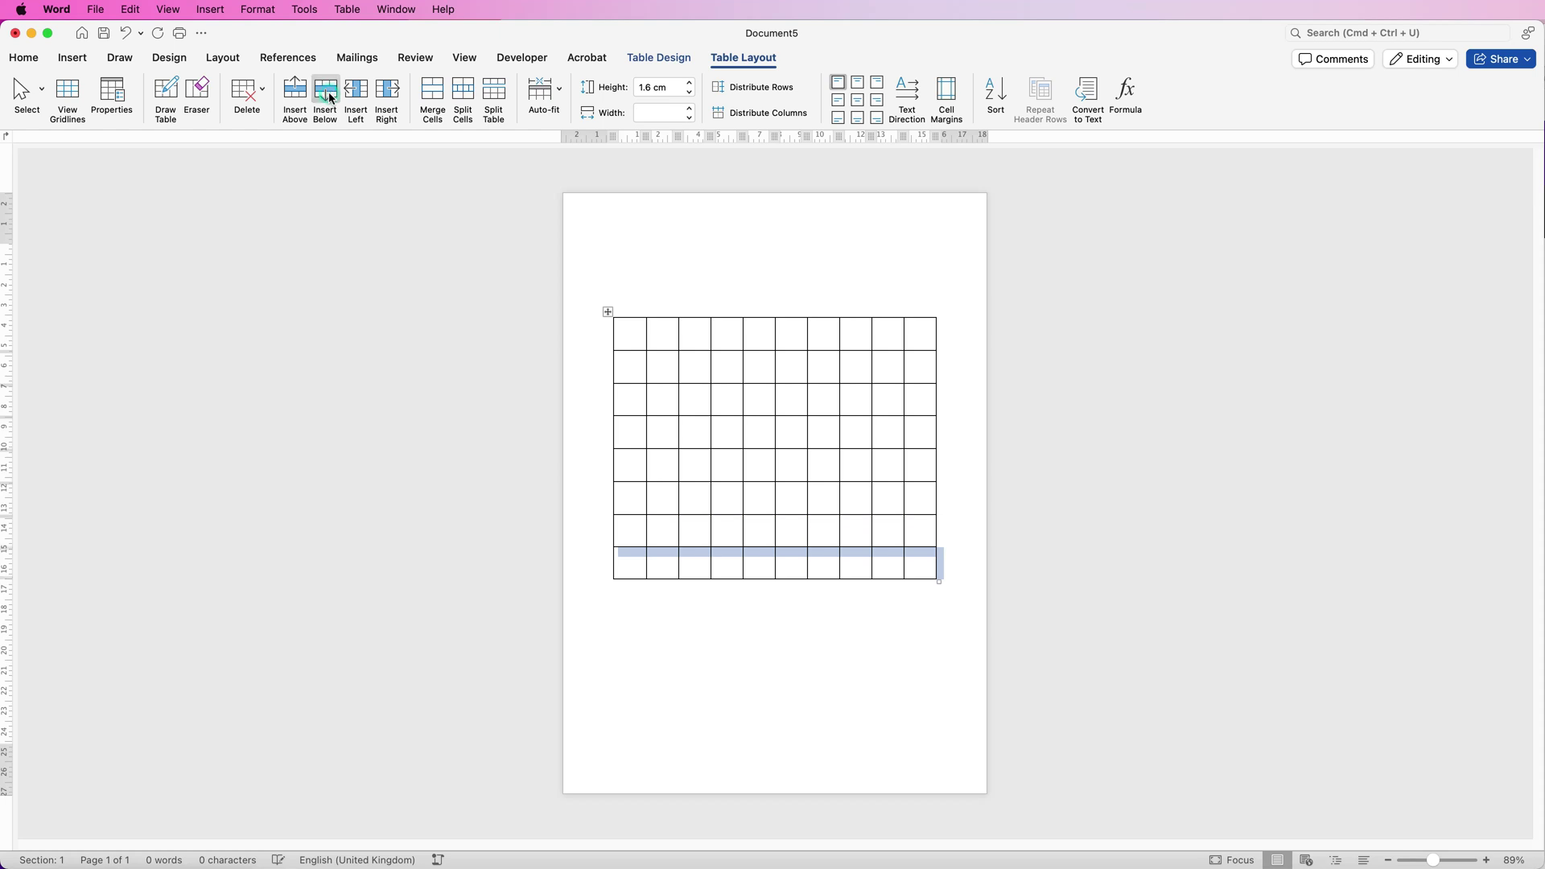
{"action": "left_click", "coordinate": [326, 95]}
- Select the whole grid table and delete it, leaving the page blank
{"action": "left_click", "coordinate": [627, 325]}
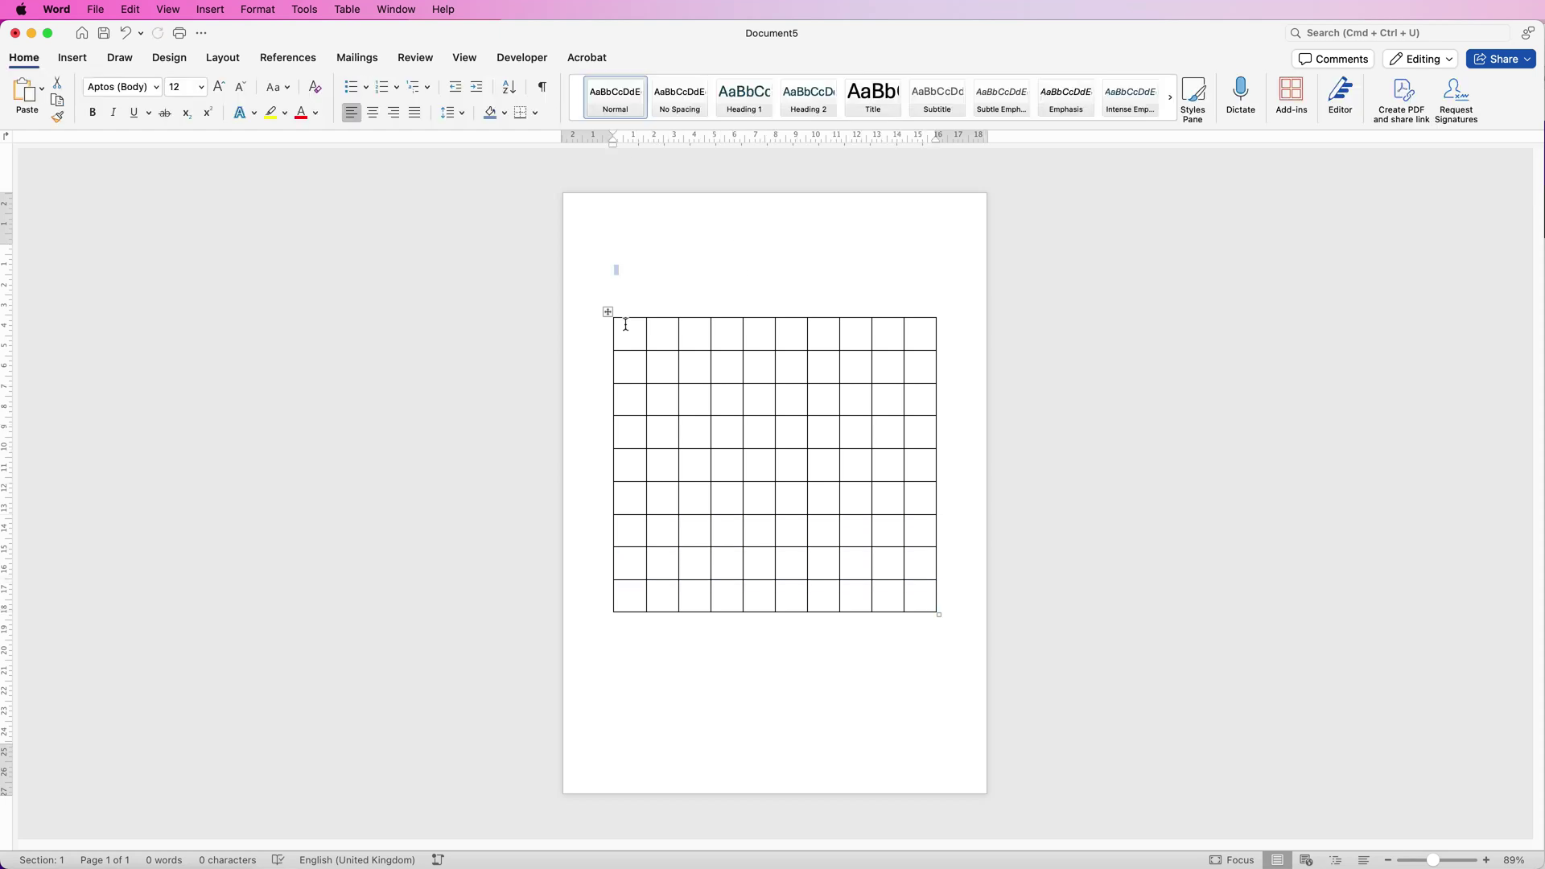
{"action": "left_click", "coordinate": [607, 312]}
{"action": "key", "text": "BackSpace"}
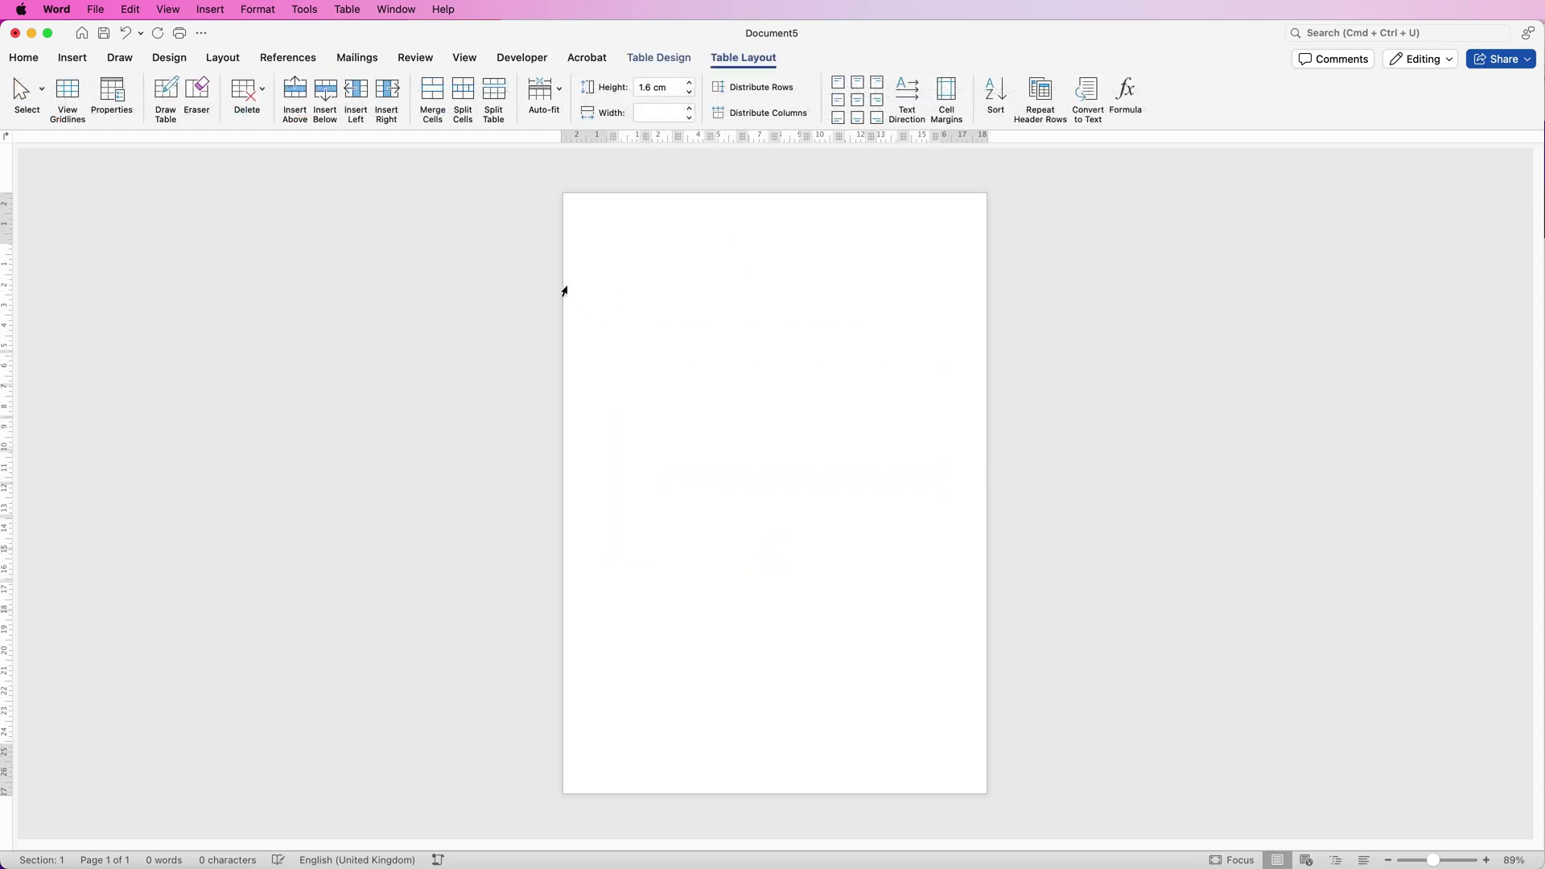
- Insert a 15-column, 2-row table through the Insert Table dialog
{"action": "left_click", "coordinate": [73, 58]}
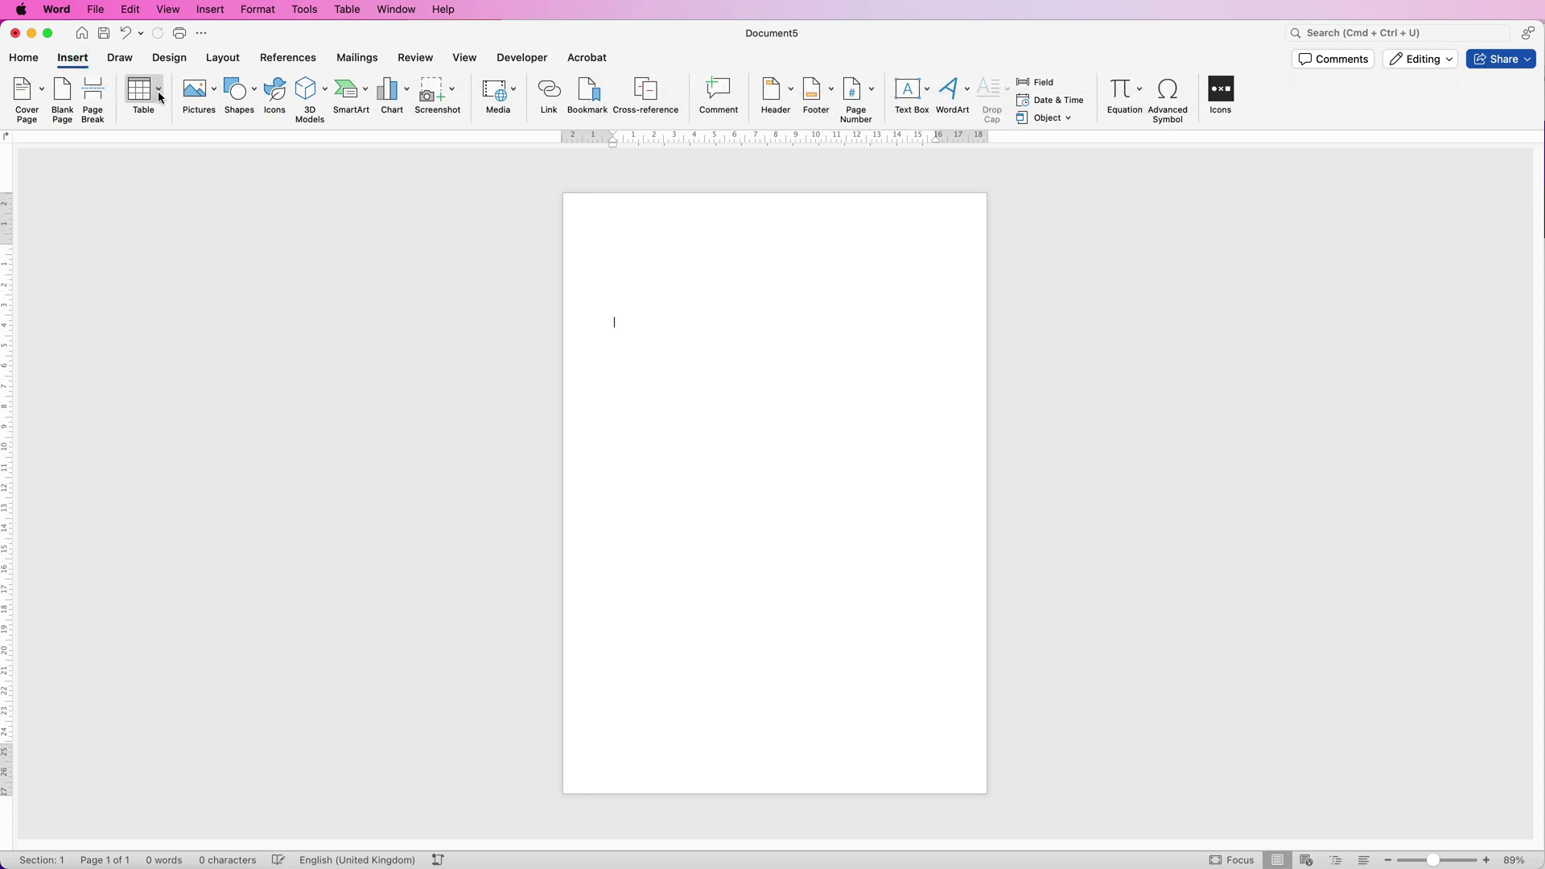
{"action": "left_click", "coordinate": [157, 92]}
{"action": "left_click", "coordinate": [204, 291]}
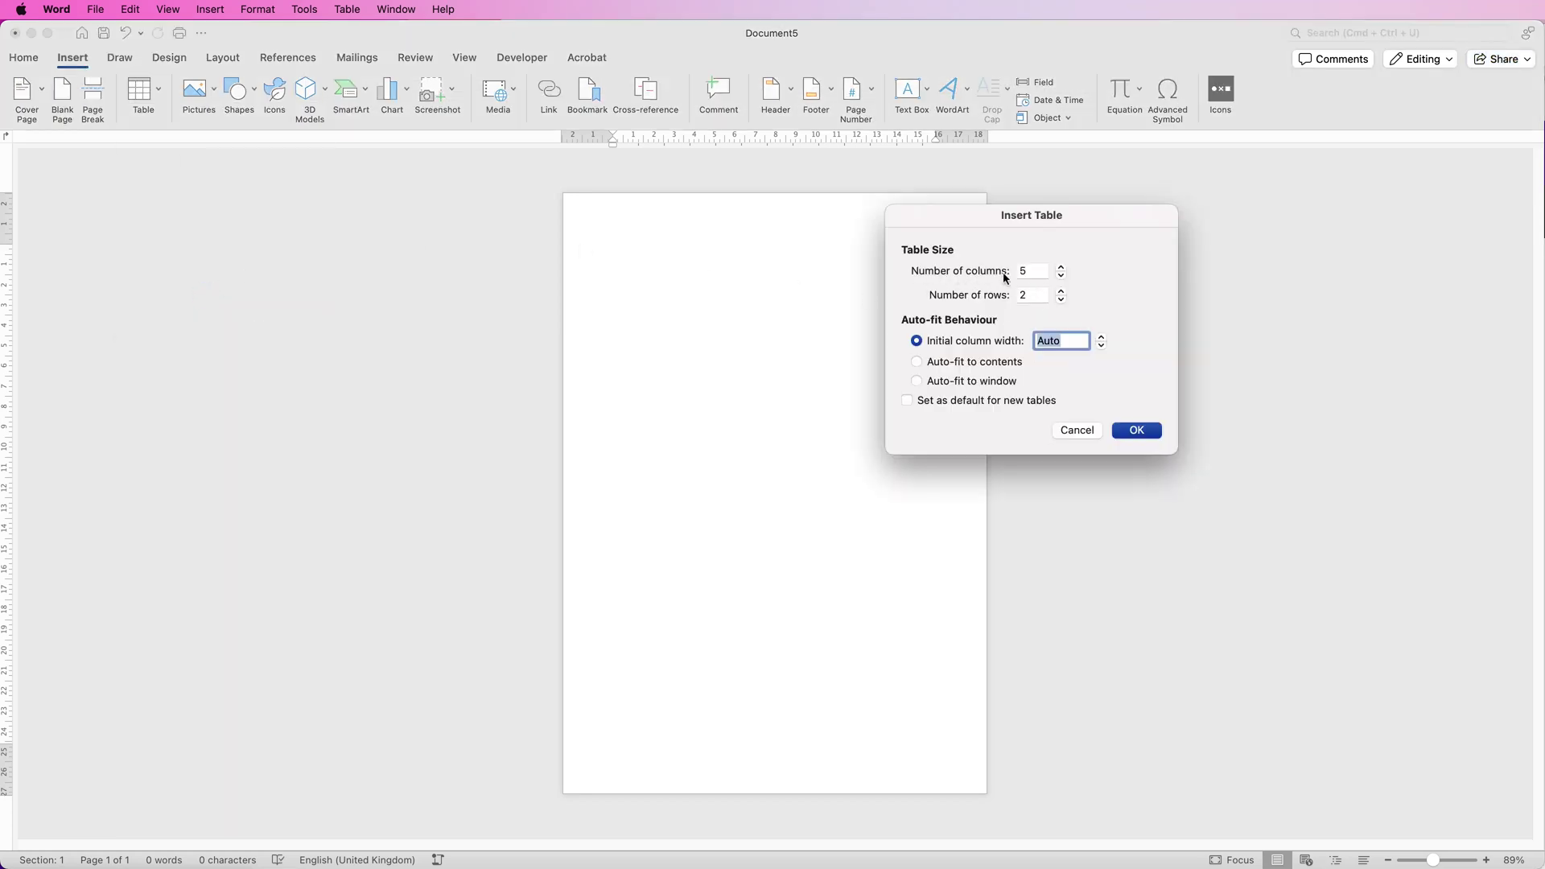
{"action": "left_click", "coordinate": [1023, 272]}
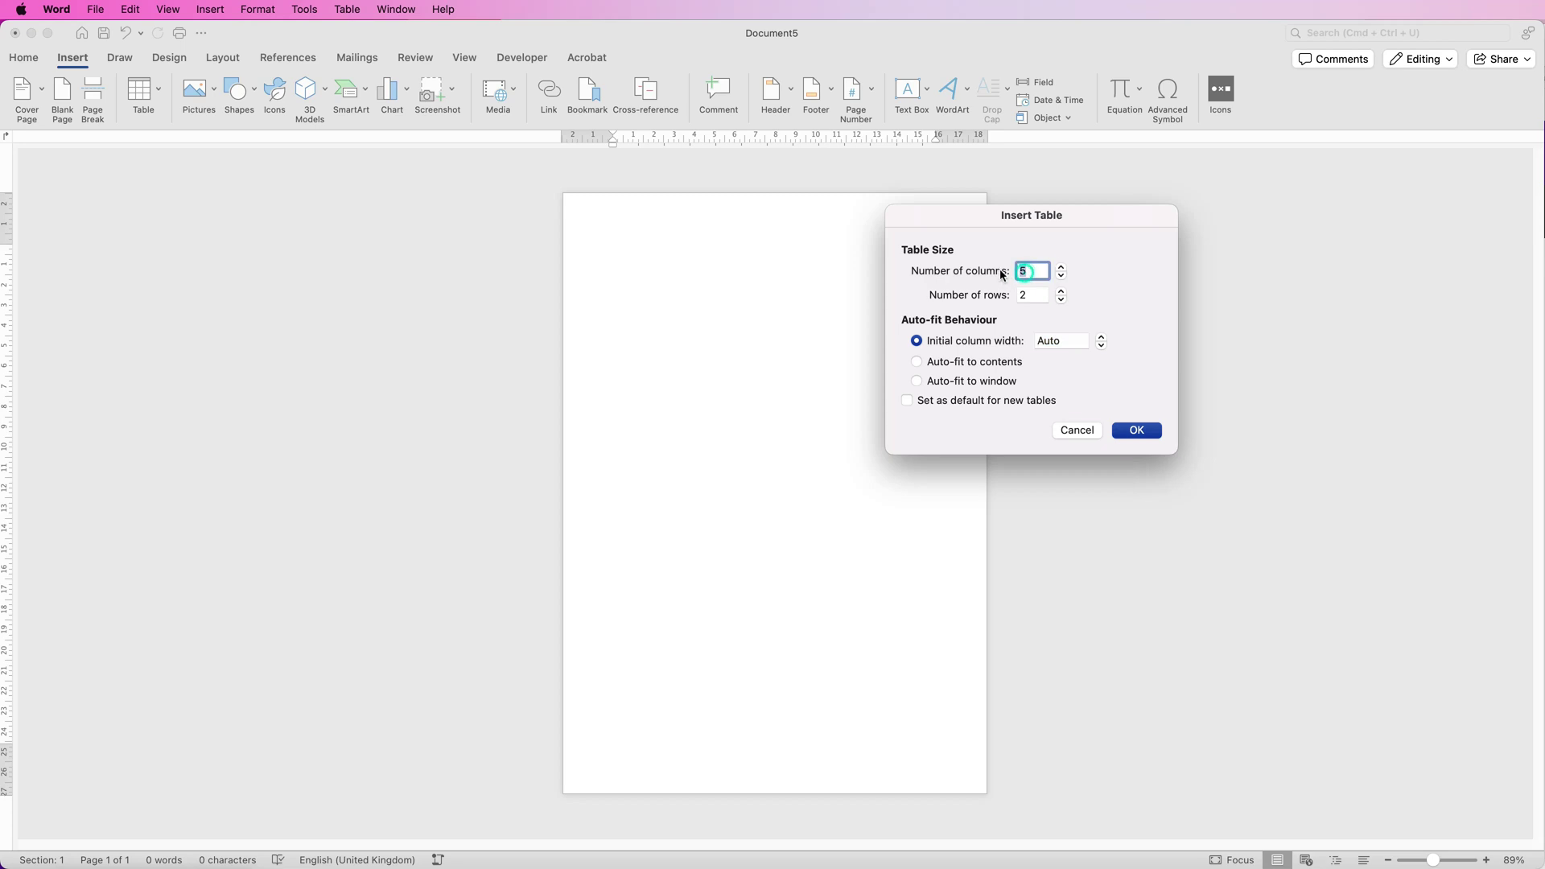
{"action": "type", "text": "15"}
{"action": "key", "text": "Return"}
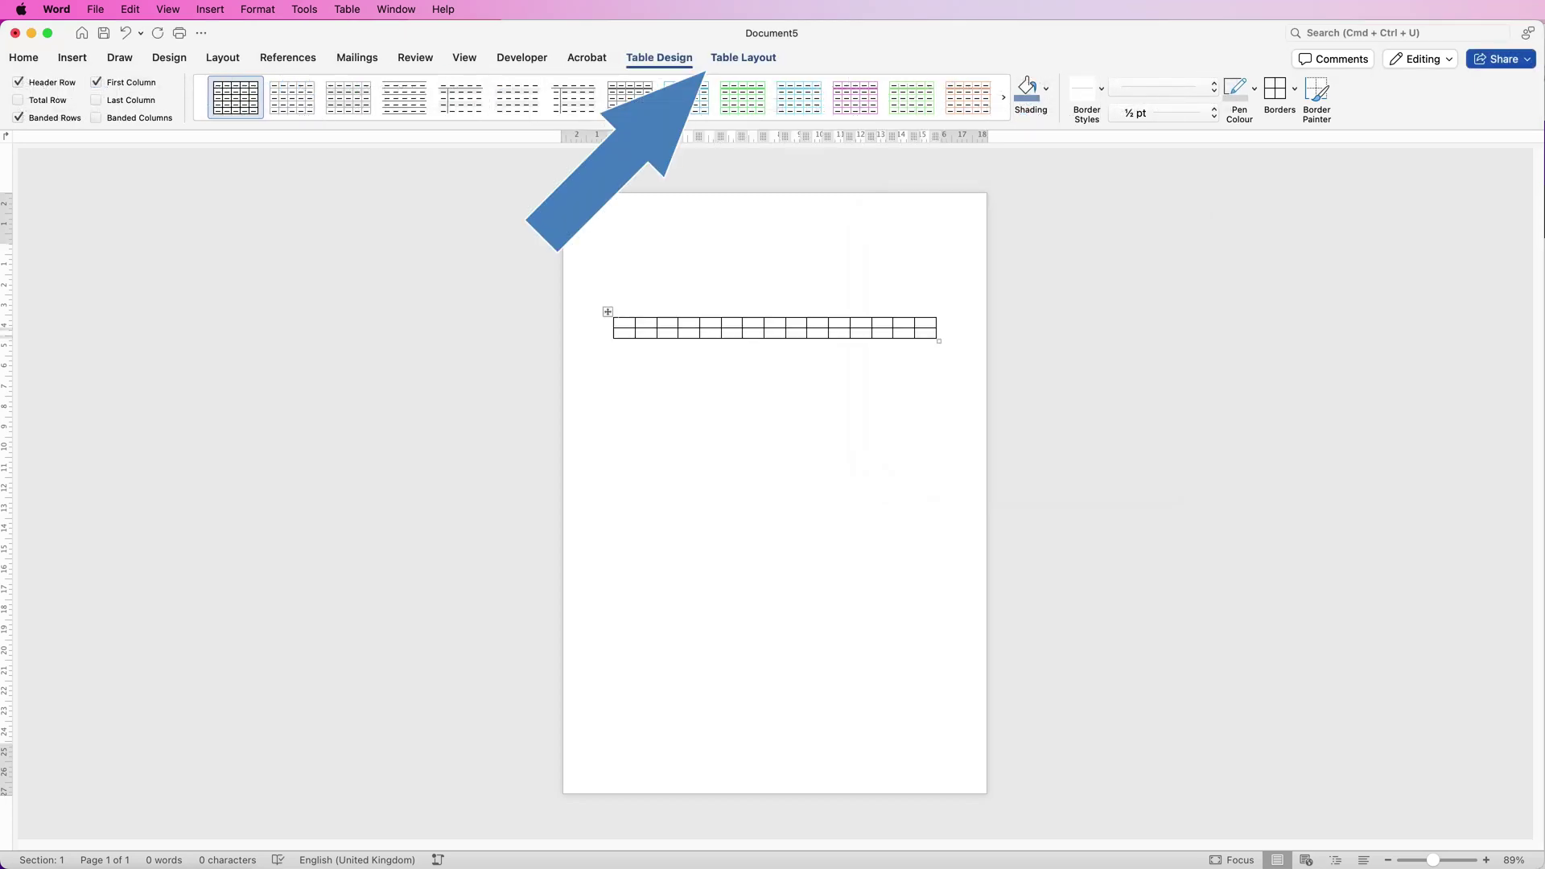
- Make every cell of the table 1.06 cm wide and 1.06 cm high
{"action": "left_click", "coordinate": [743, 57]}
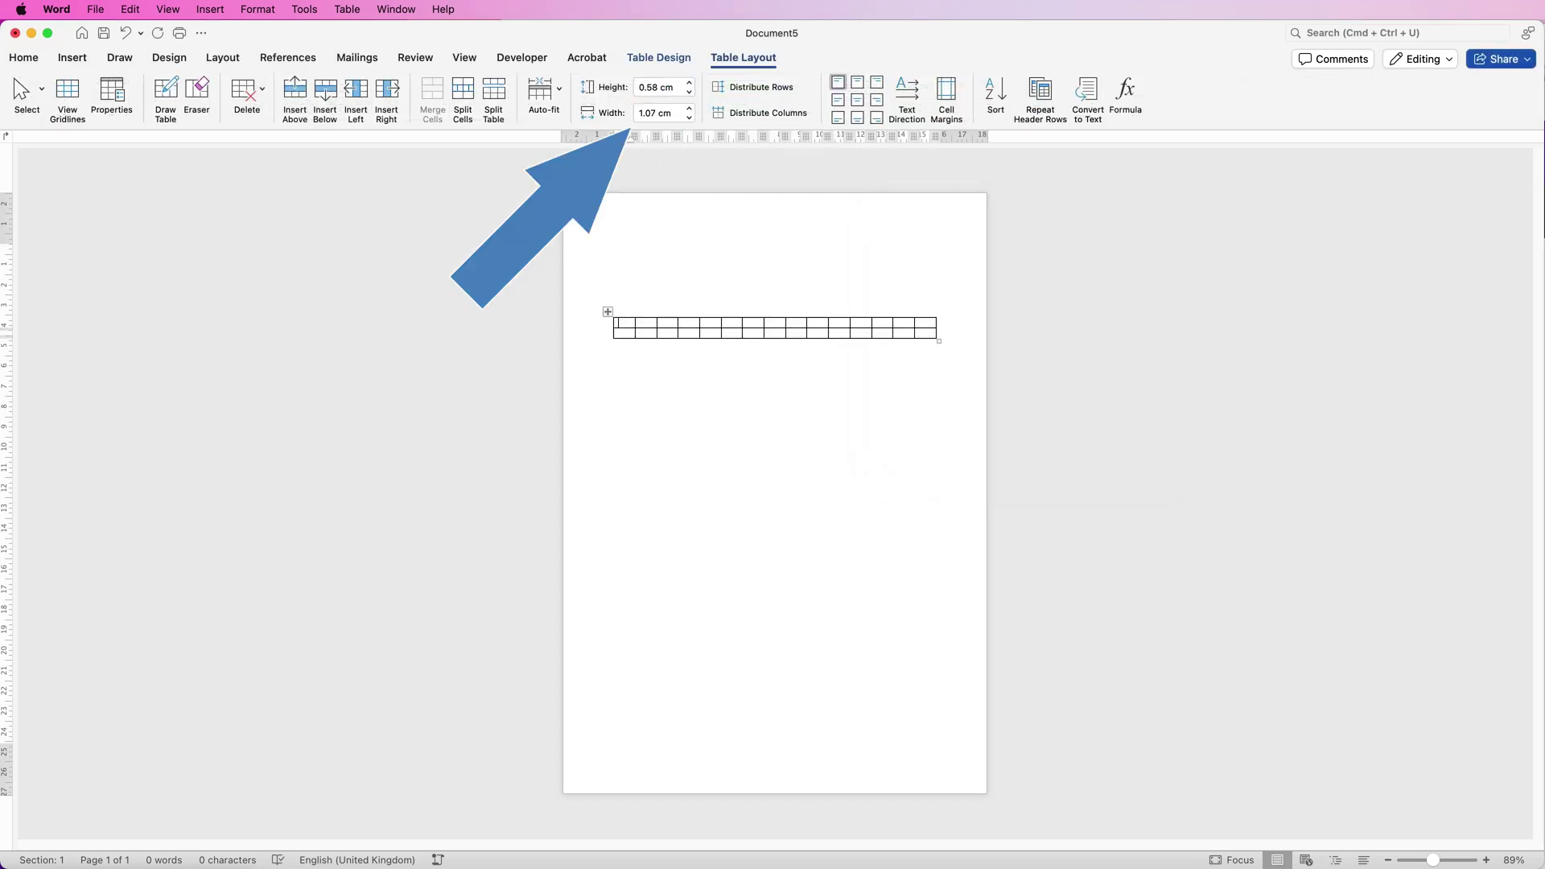
{"action": "left_click", "coordinate": [608, 312]}
{"action": "double_click", "coordinate": [648, 113]}
{"action": "key", "text": "super+c"}
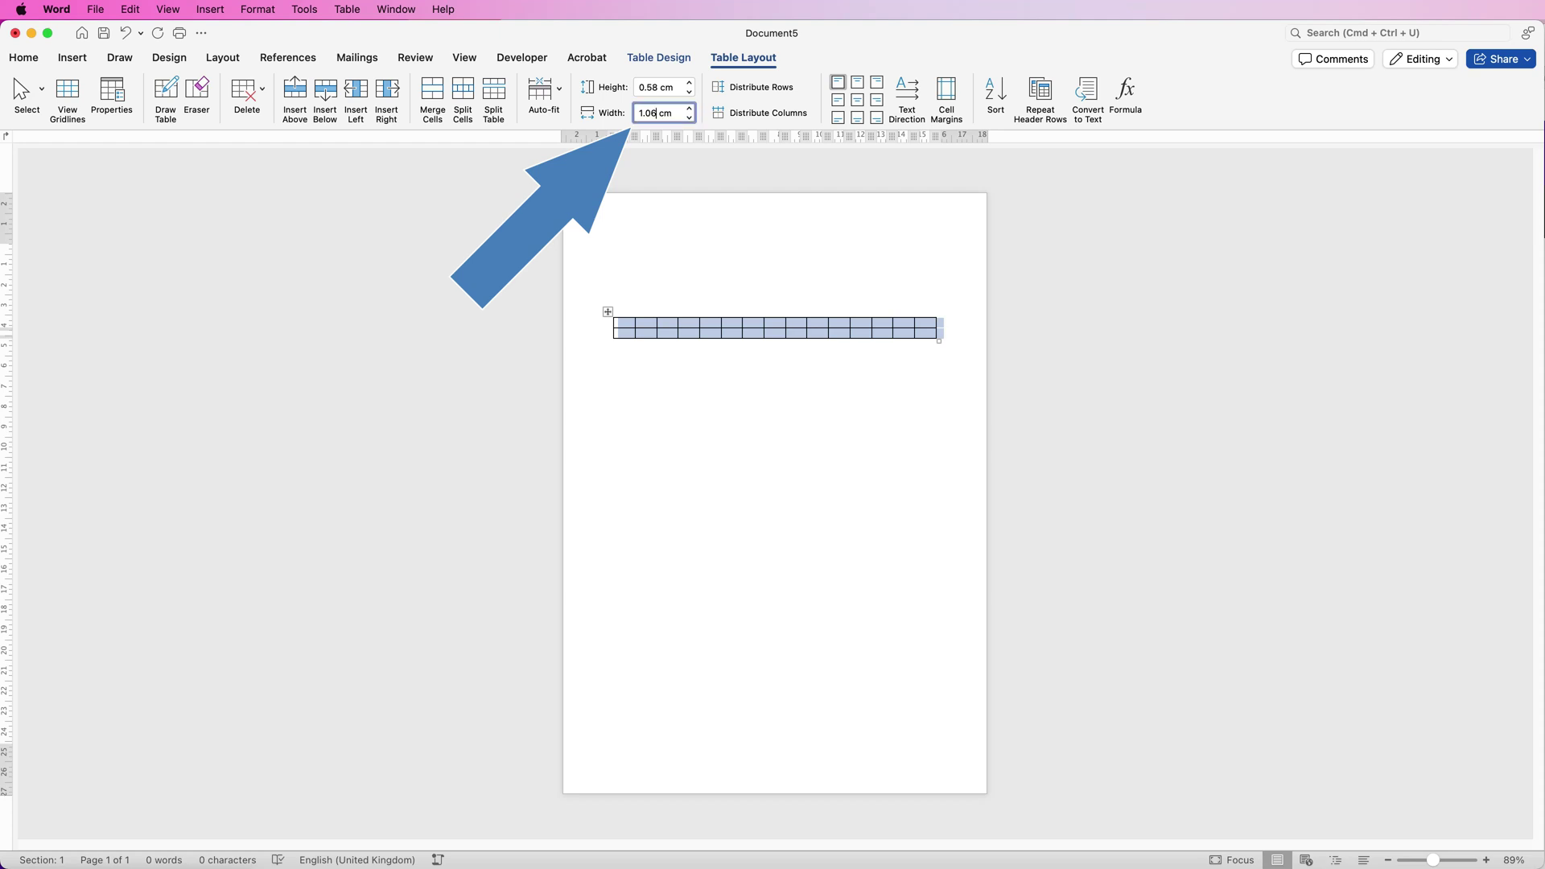
{"action": "double_click", "coordinate": [648, 87]}
{"action": "key", "text": "super+v"}
{"action": "key", "text": "Return"}
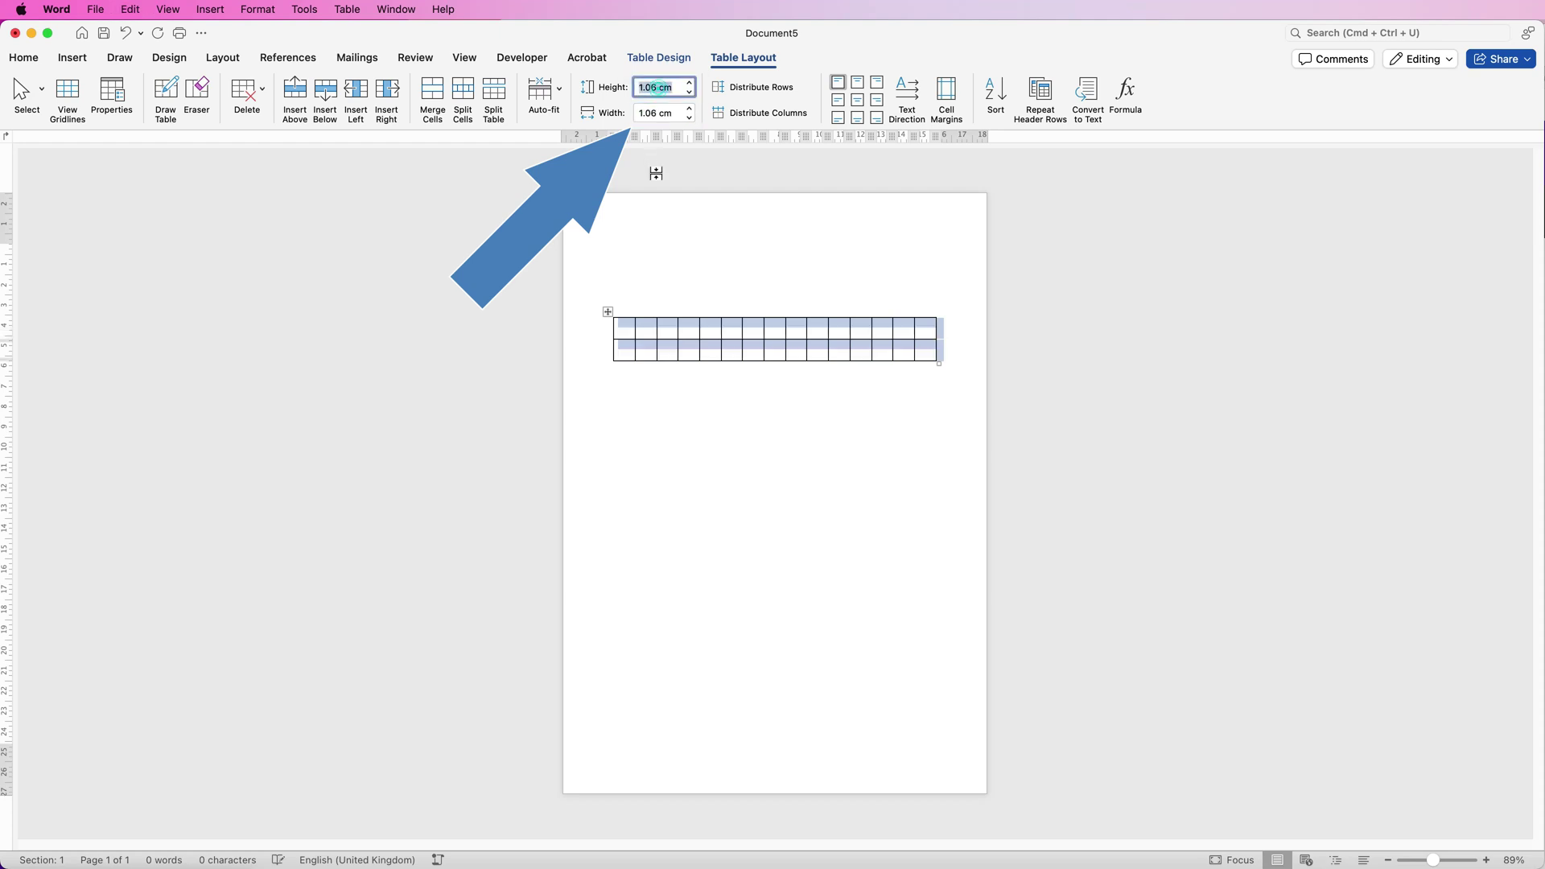
- Add rows below the bottom row until the table has 11 rows
{"action": "left_click", "coordinate": [692, 354]}
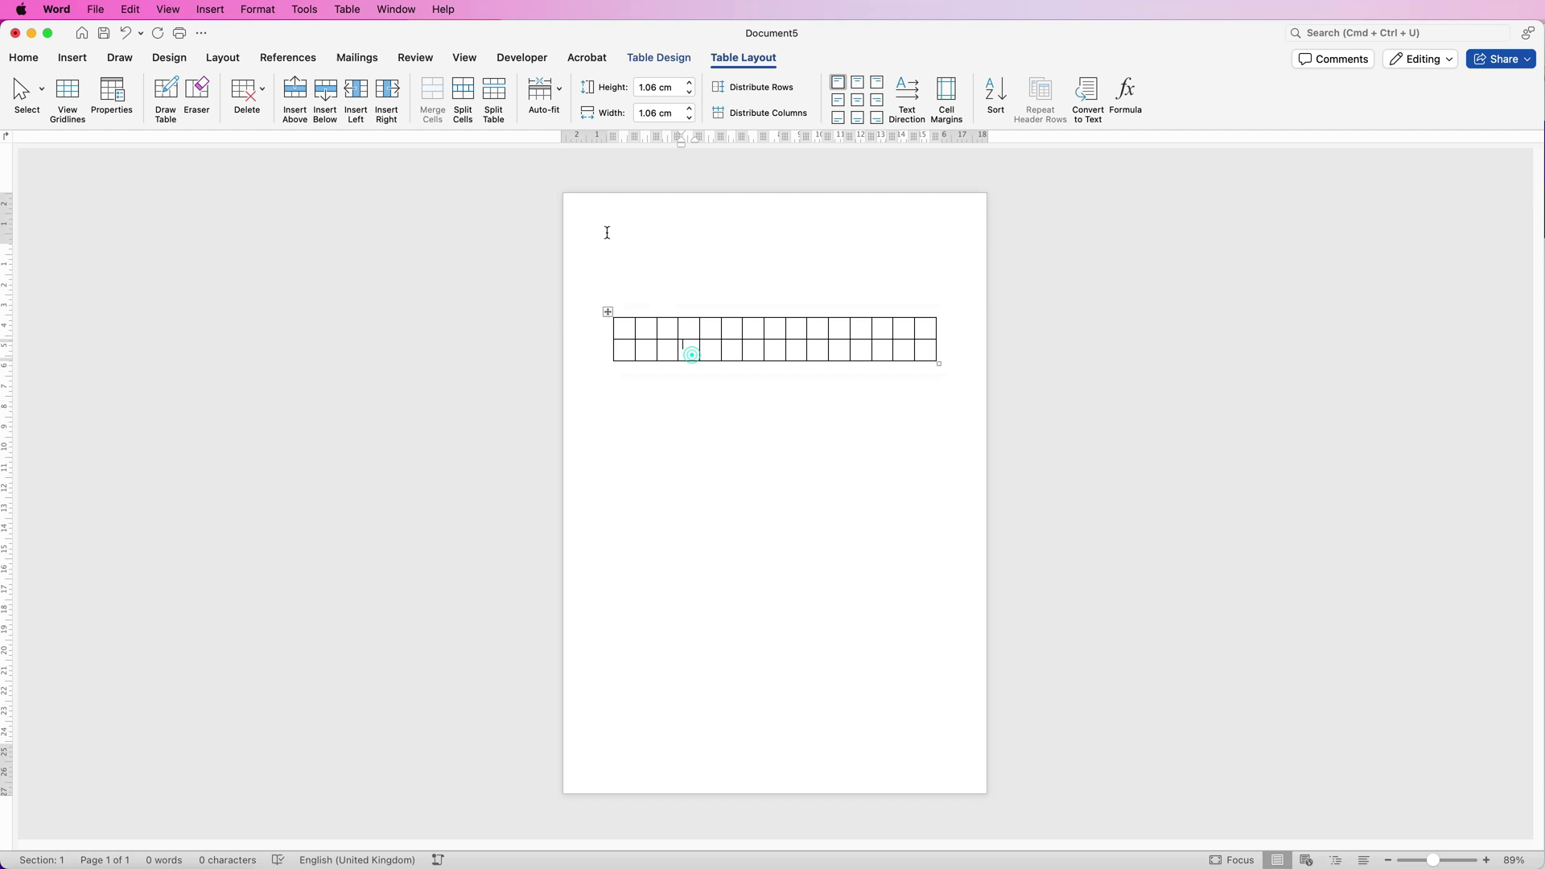
{"action": "left_click", "coordinate": [326, 95]}
{"action": "left_click", "coordinate": [325, 97]}
{"action": "left_click", "coordinate": [326, 96]}
{"action": "left_click", "coordinate": [326, 97]}
{"action": "left_click", "coordinate": [328, 98]}
{"action": "left_click", "coordinate": [328, 97]}
{"action": "left_click", "coordinate": [328, 99]}
{"action": "left_click", "coordinate": [329, 98]}
{"action": "left_click", "coordinate": [328, 99]}
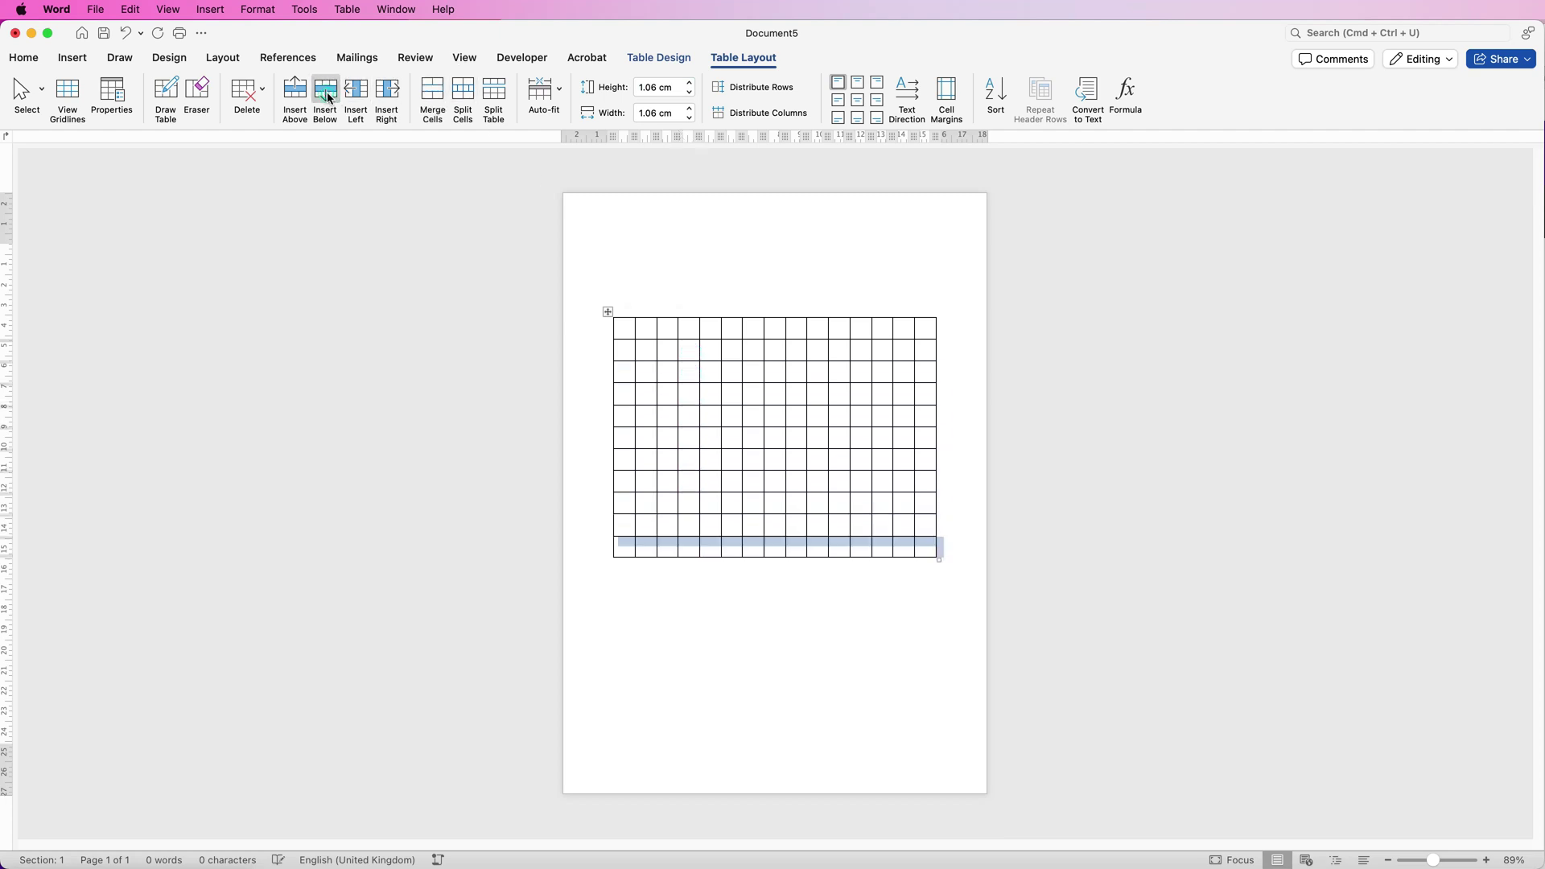
{"action": "left_click", "coordinate": [738, 288]}
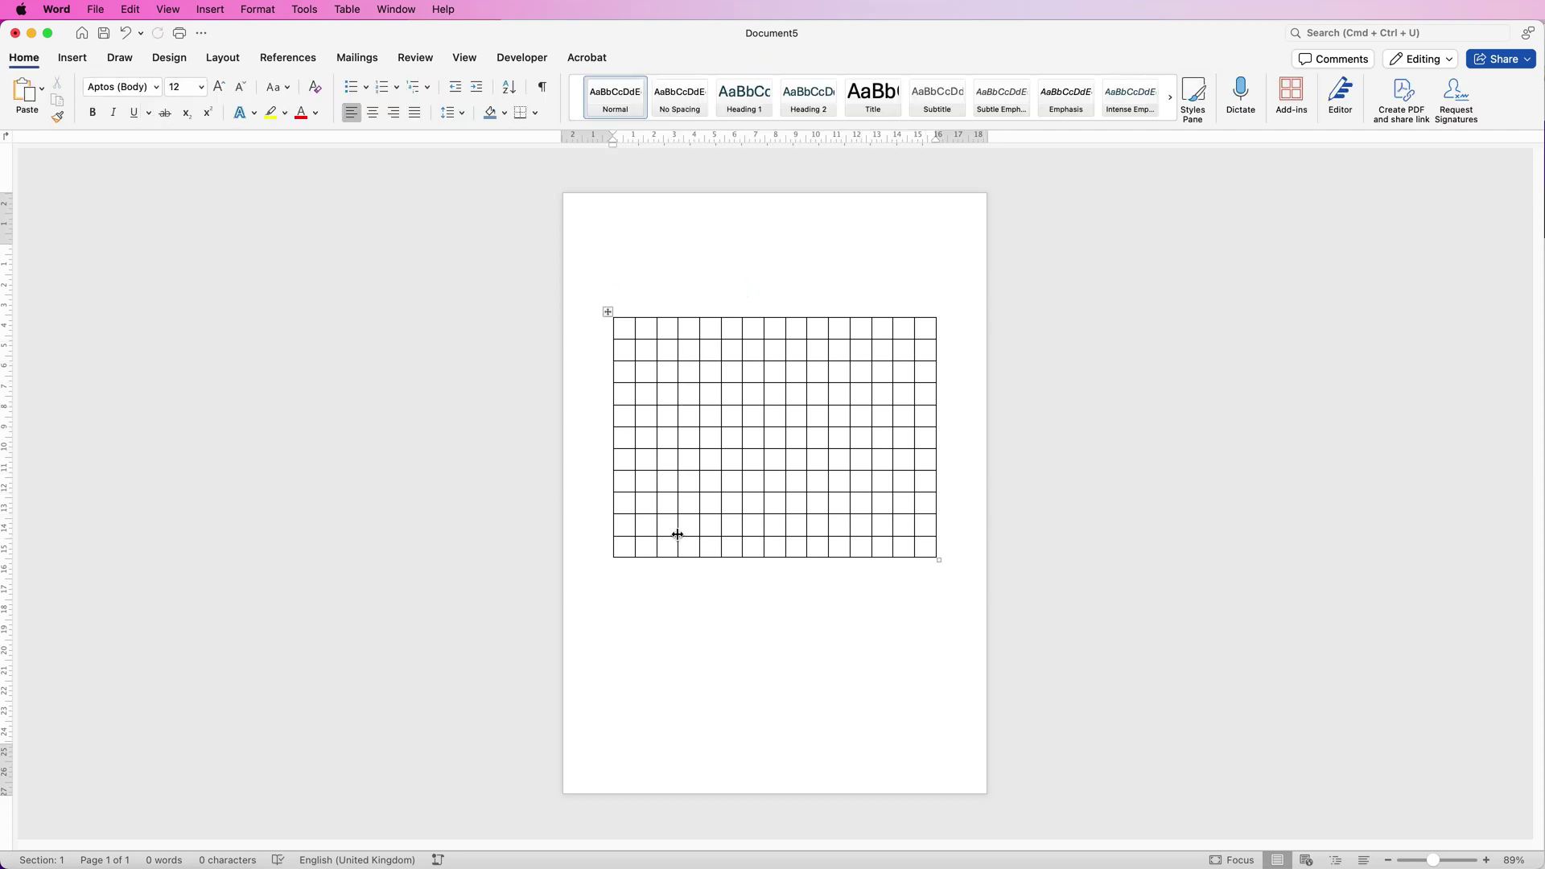
- Apply light grey All Borders to every cell of the table
{"action": "left_click", "coordinate": [607, 312]}
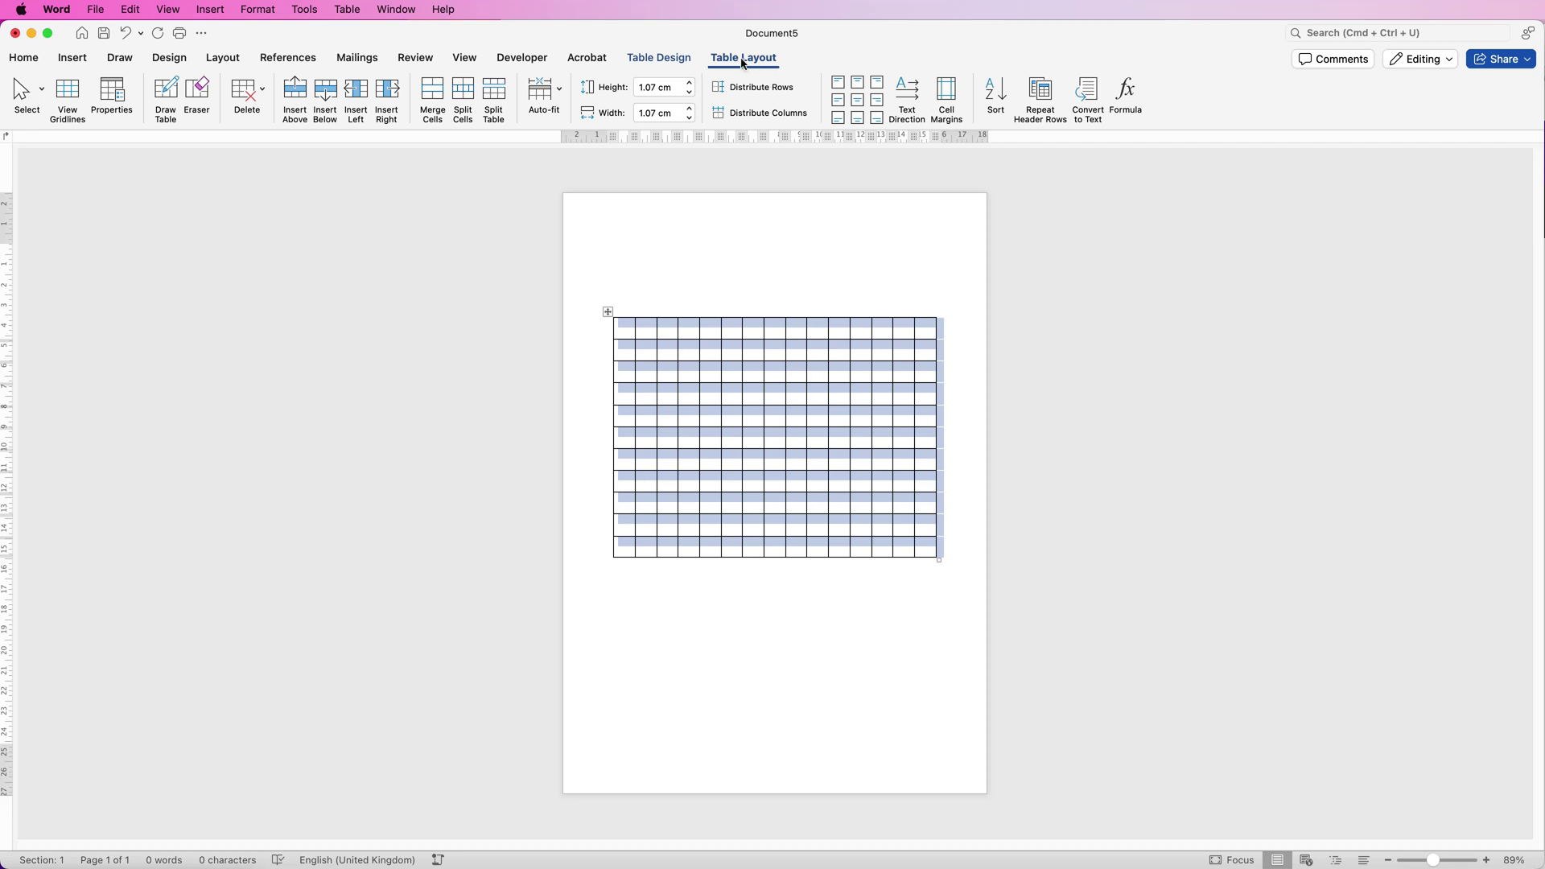
{"action": "left_click", "coordinate": [672, 57]}
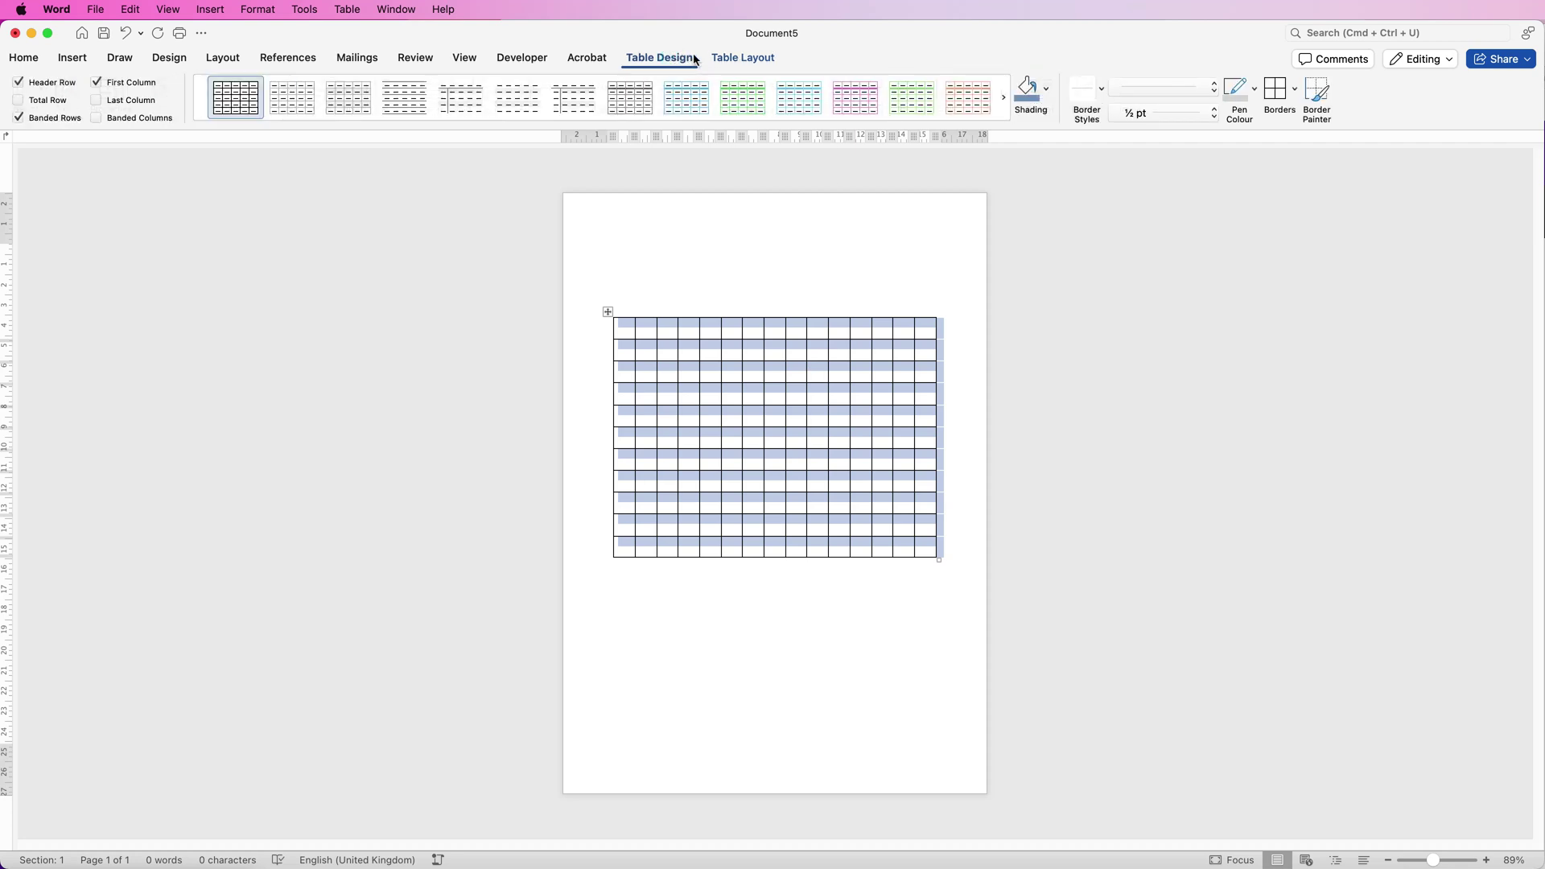
{"action": "left_click", "coordinate": [1254, 95]}
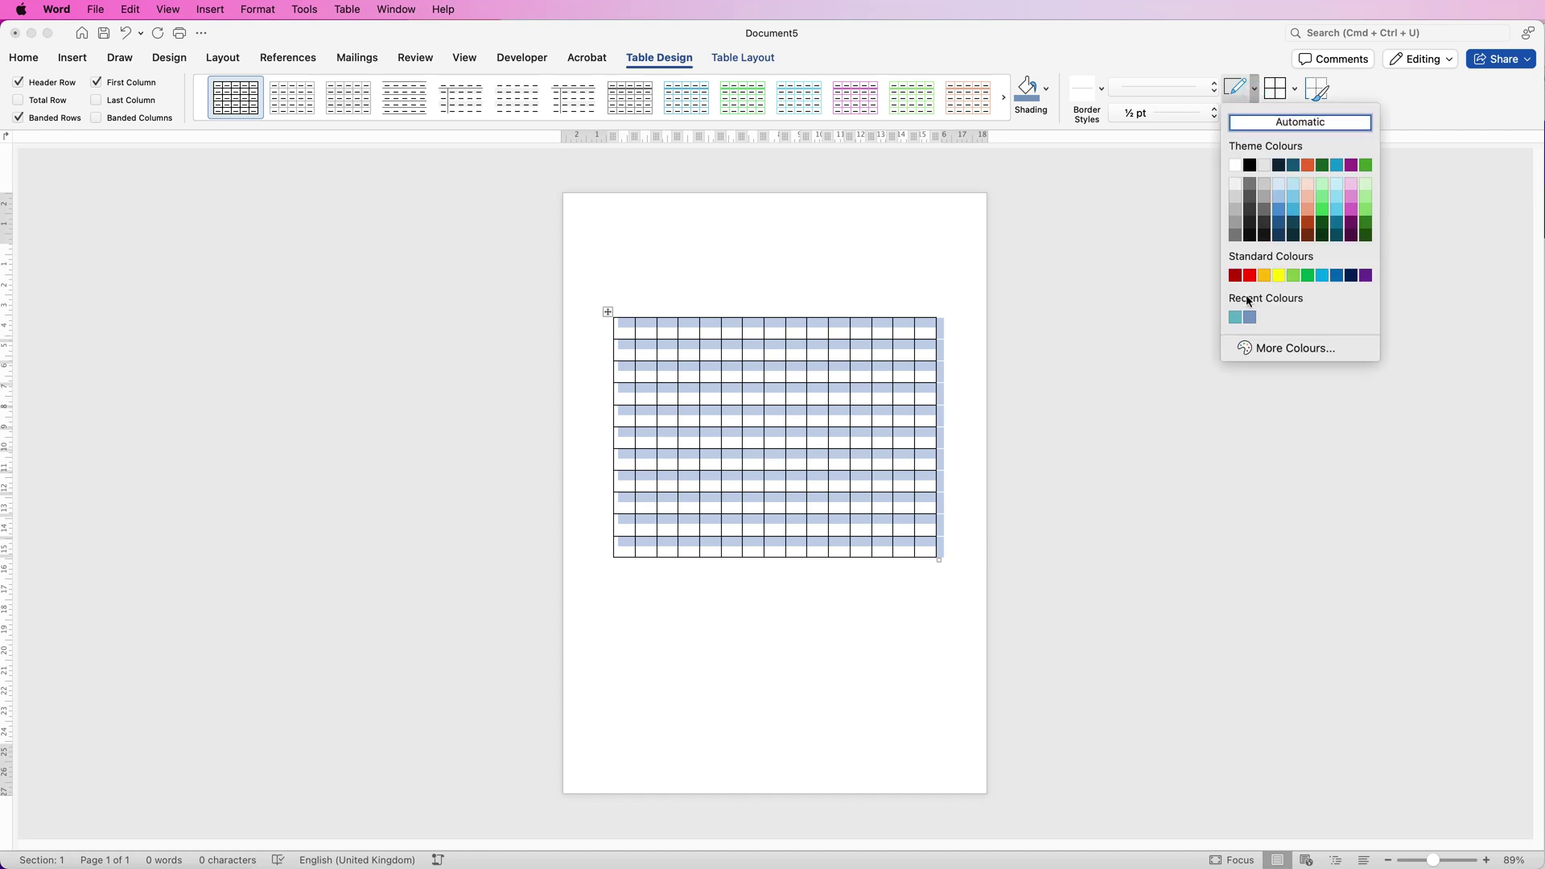
{"action": "left_click", "coordinate": [1235, 197]}
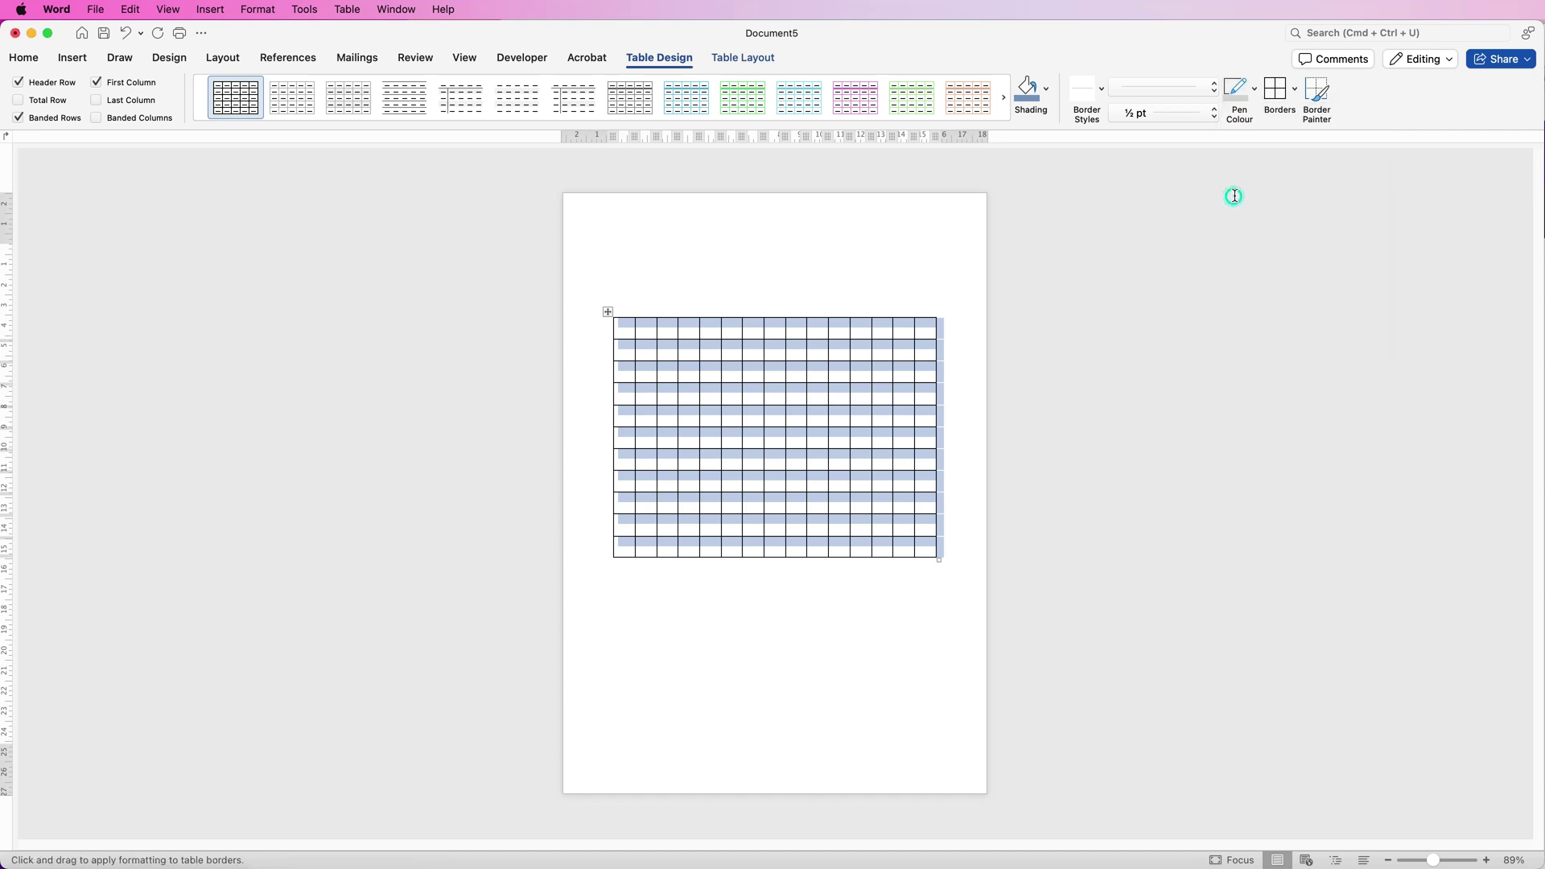
{"action": "left_click", "coordinate": [1295, 92]}
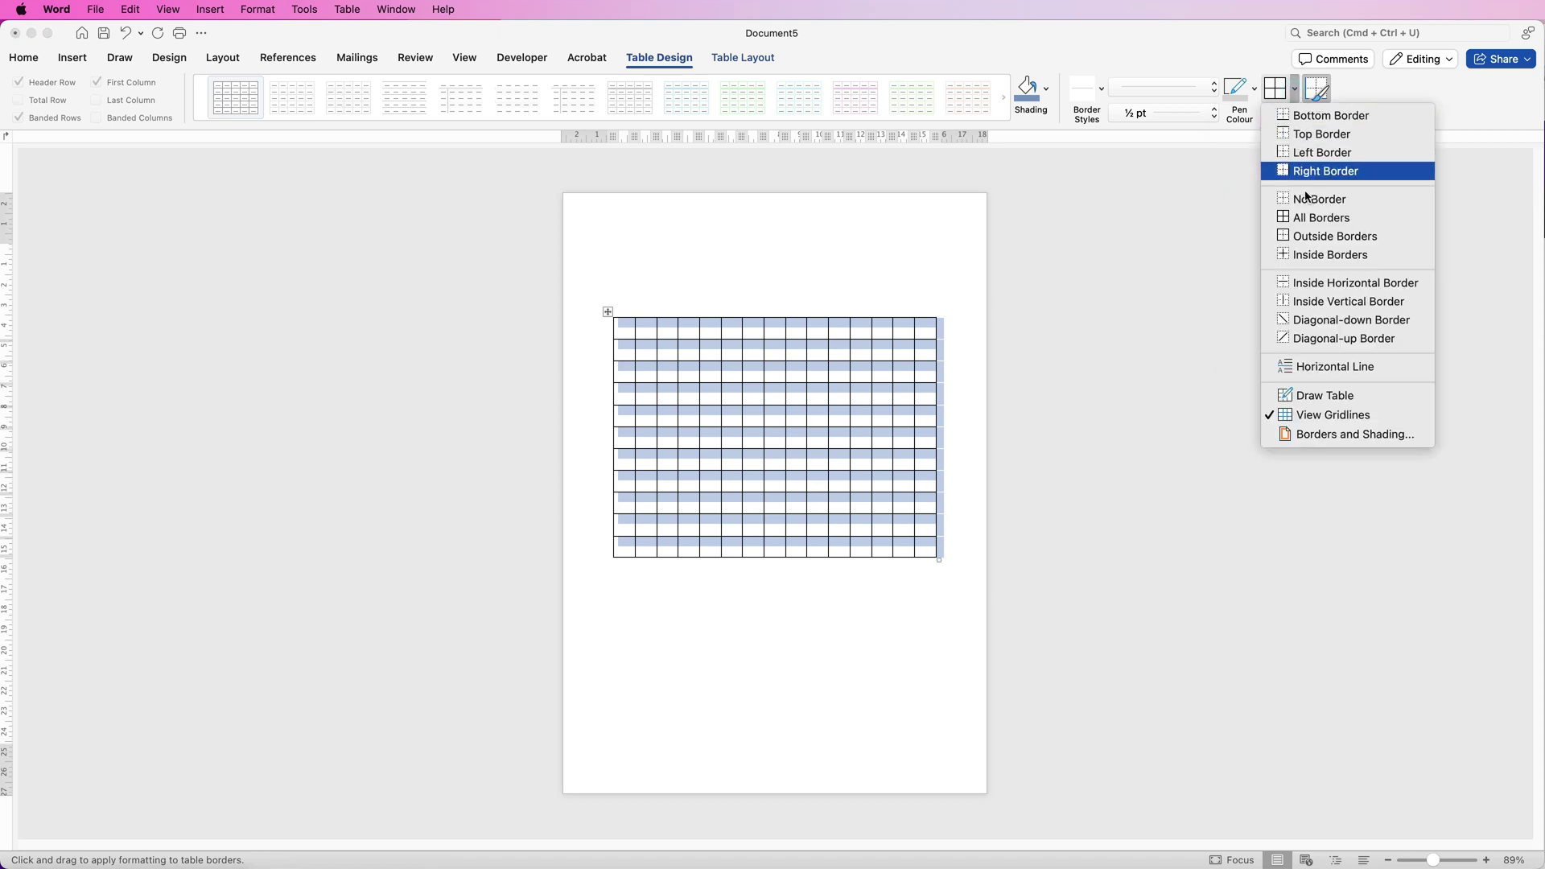
{"action": "left_click", "coordinate": [1302, 217]}
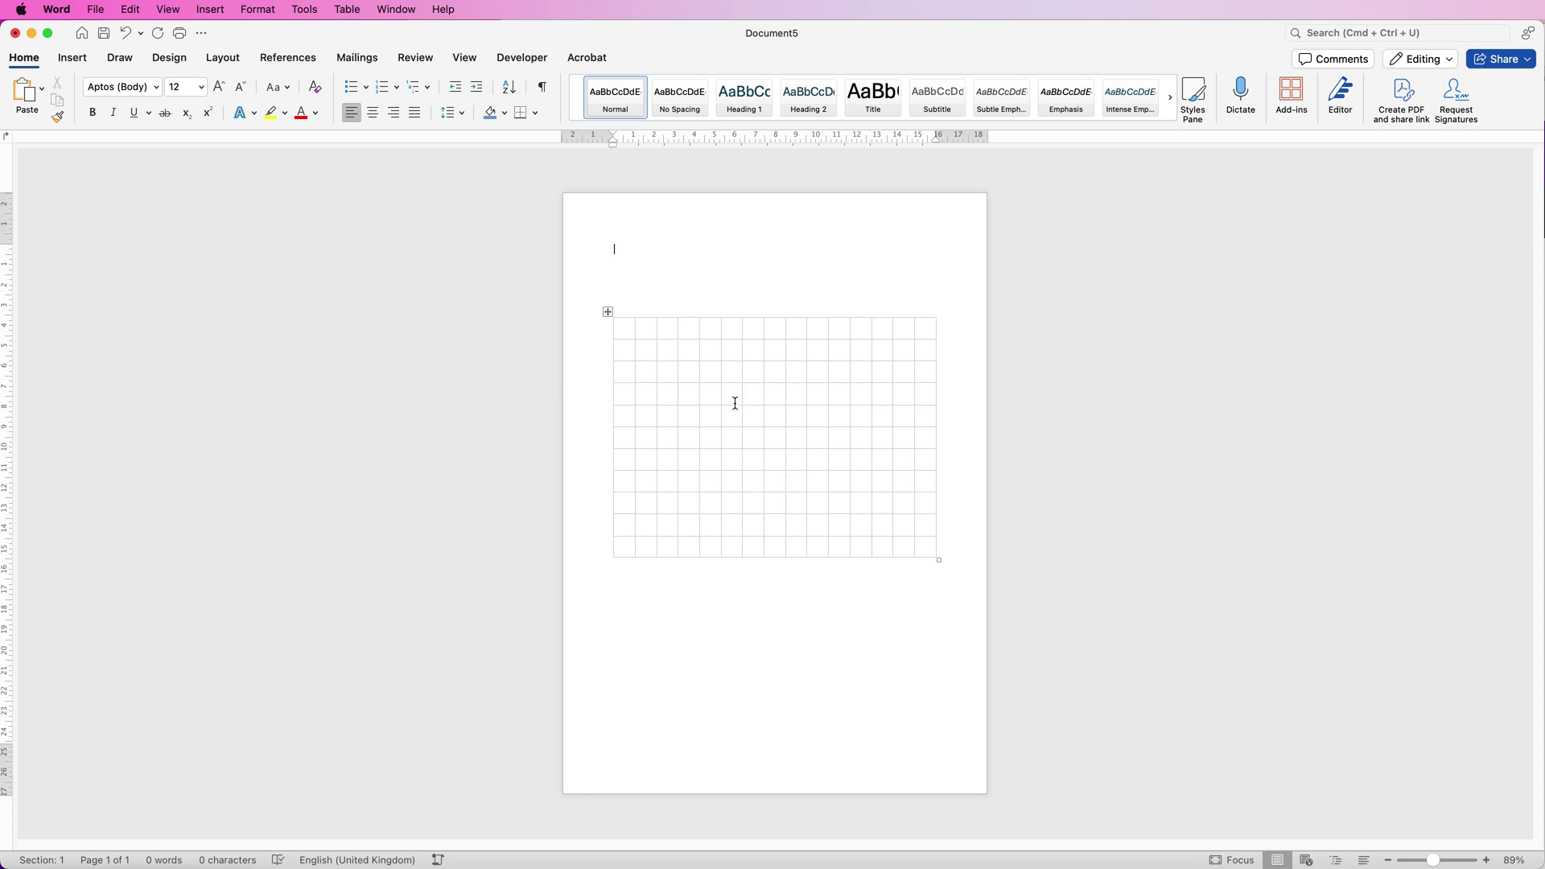
{"action": "key", "text": "super+a"}
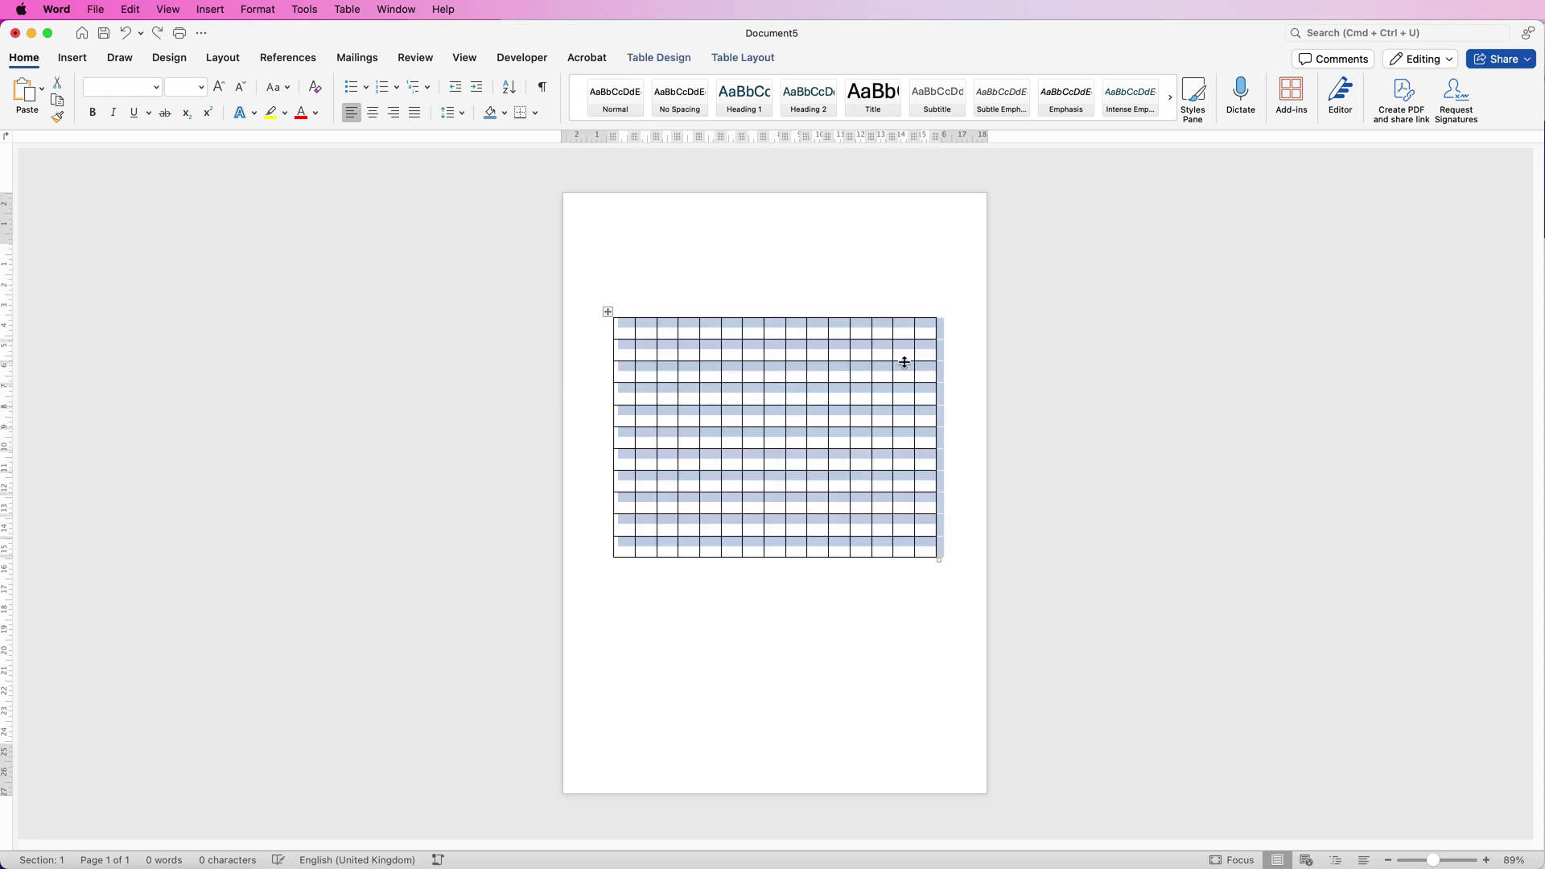
- Select the cells of the table's first row
{"action": "left_click", "coordinate": [607, 311]}
{"action": "left_click", "coordinate": [690, 388]}
{"action": "left_click_drag", "start_coordinate": [630, 328], "coordinate": [927, 327]}
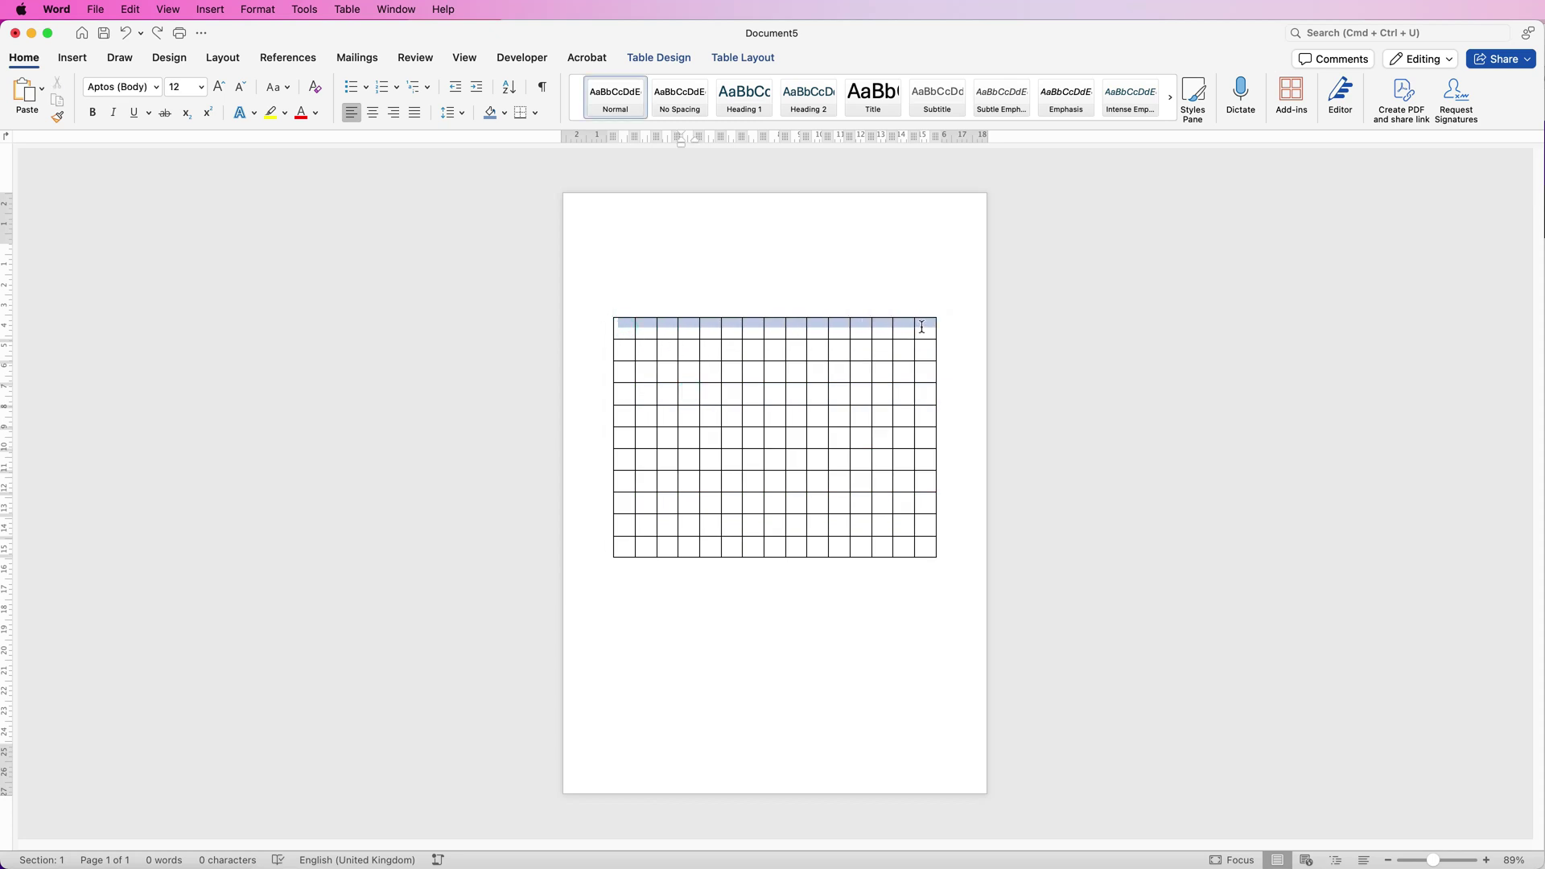
{"action": "left_click", "coordinate": [725, 60]}
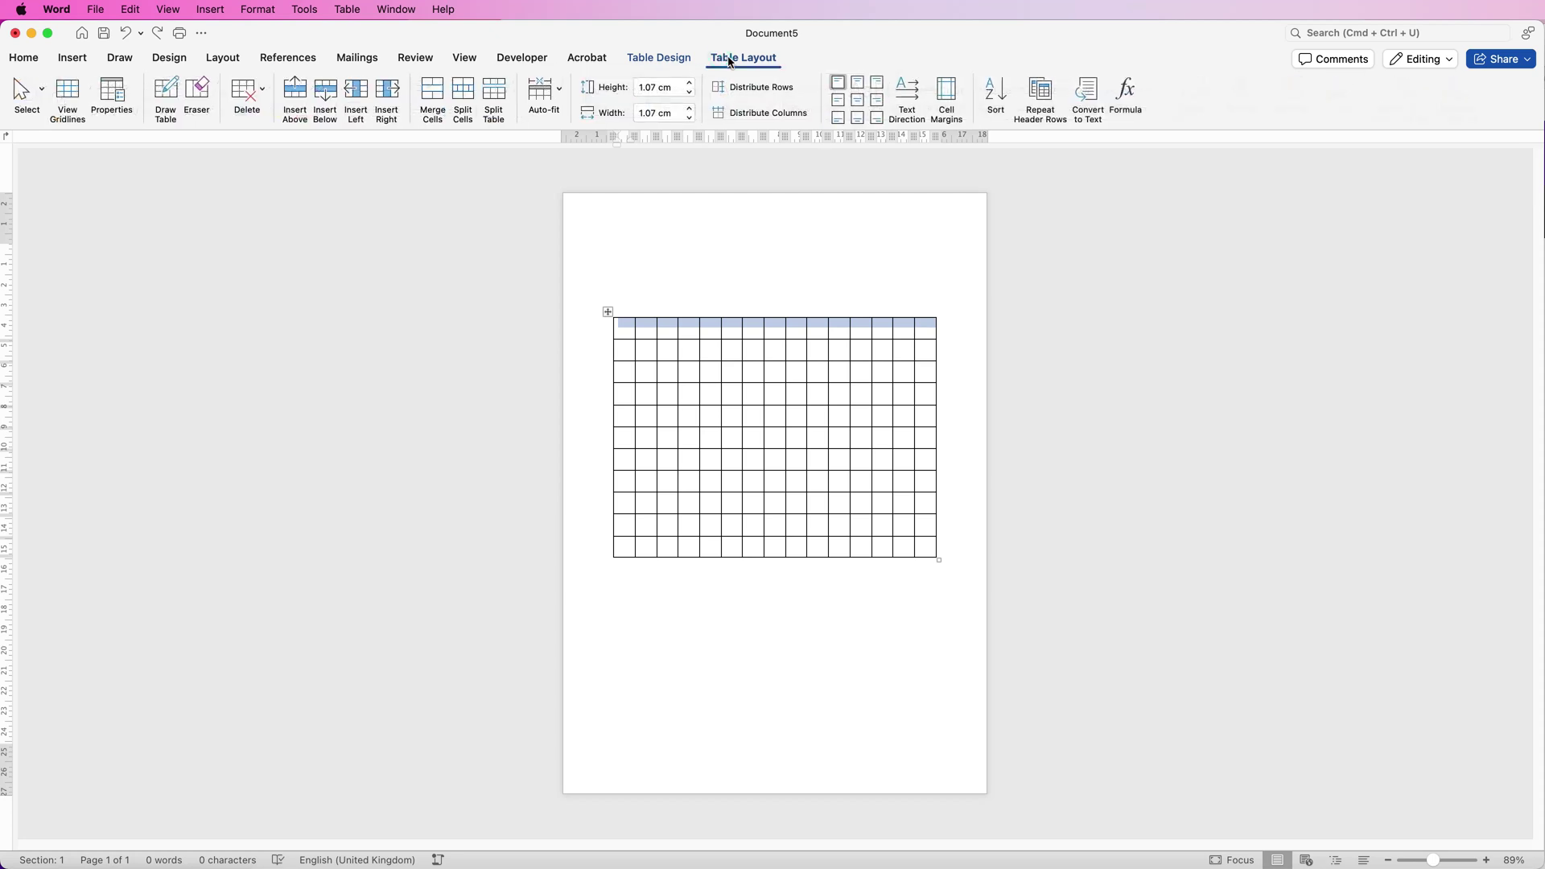
{"action": "left_click", "coordinate": [661, 59]}
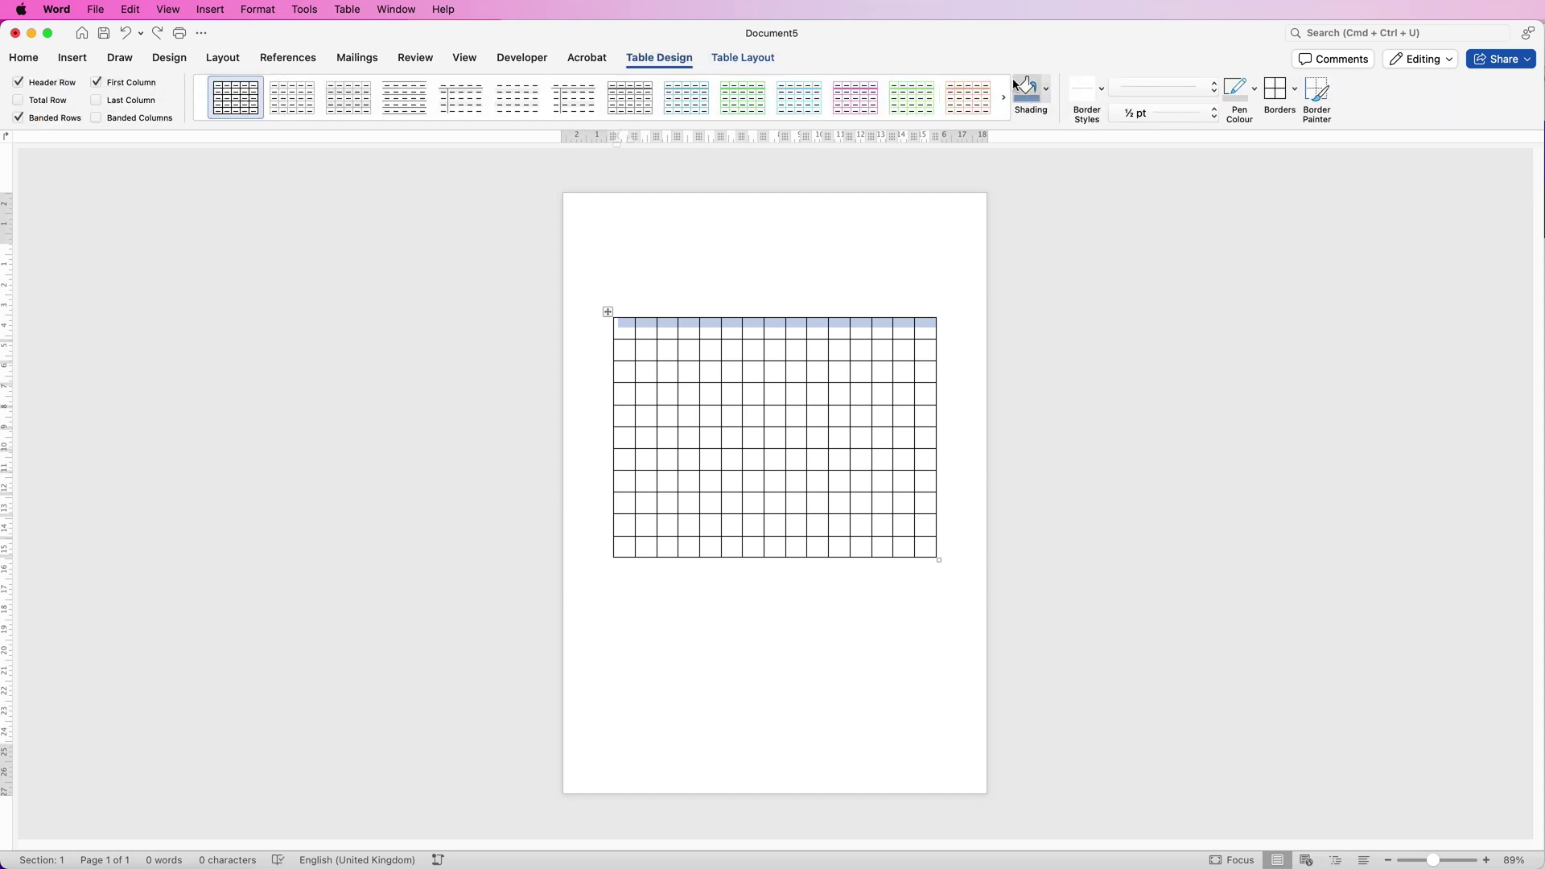
- Shade the selected row with a custom gold colour picked from the colour wheel
{"action": "left_click", "coordinate": [1046, 91]}
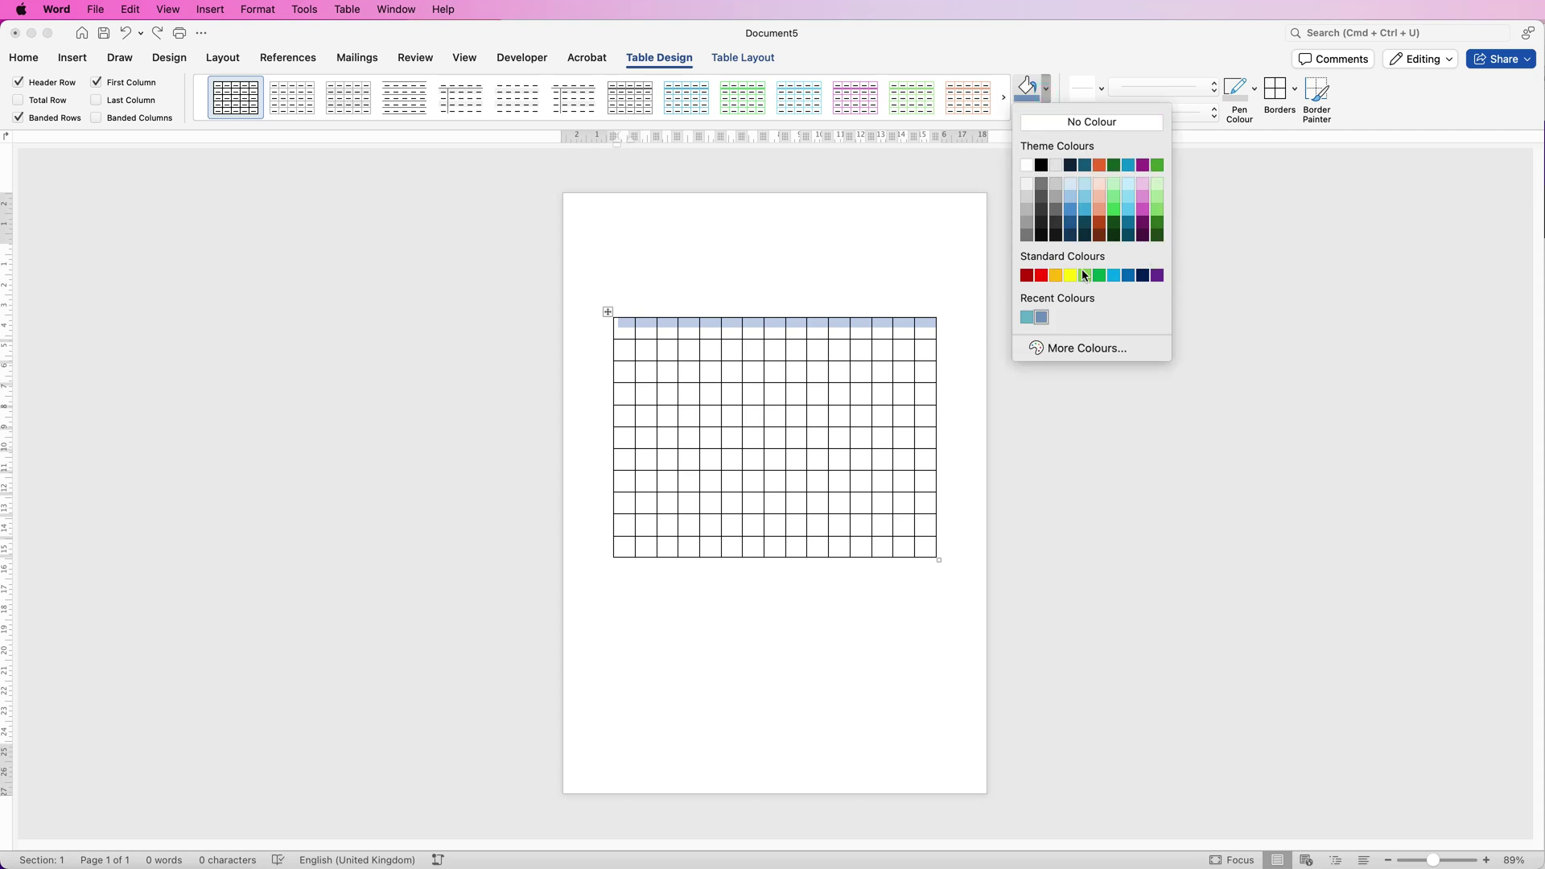
{"action": "left_click", "coordinate": [1082, 348]}
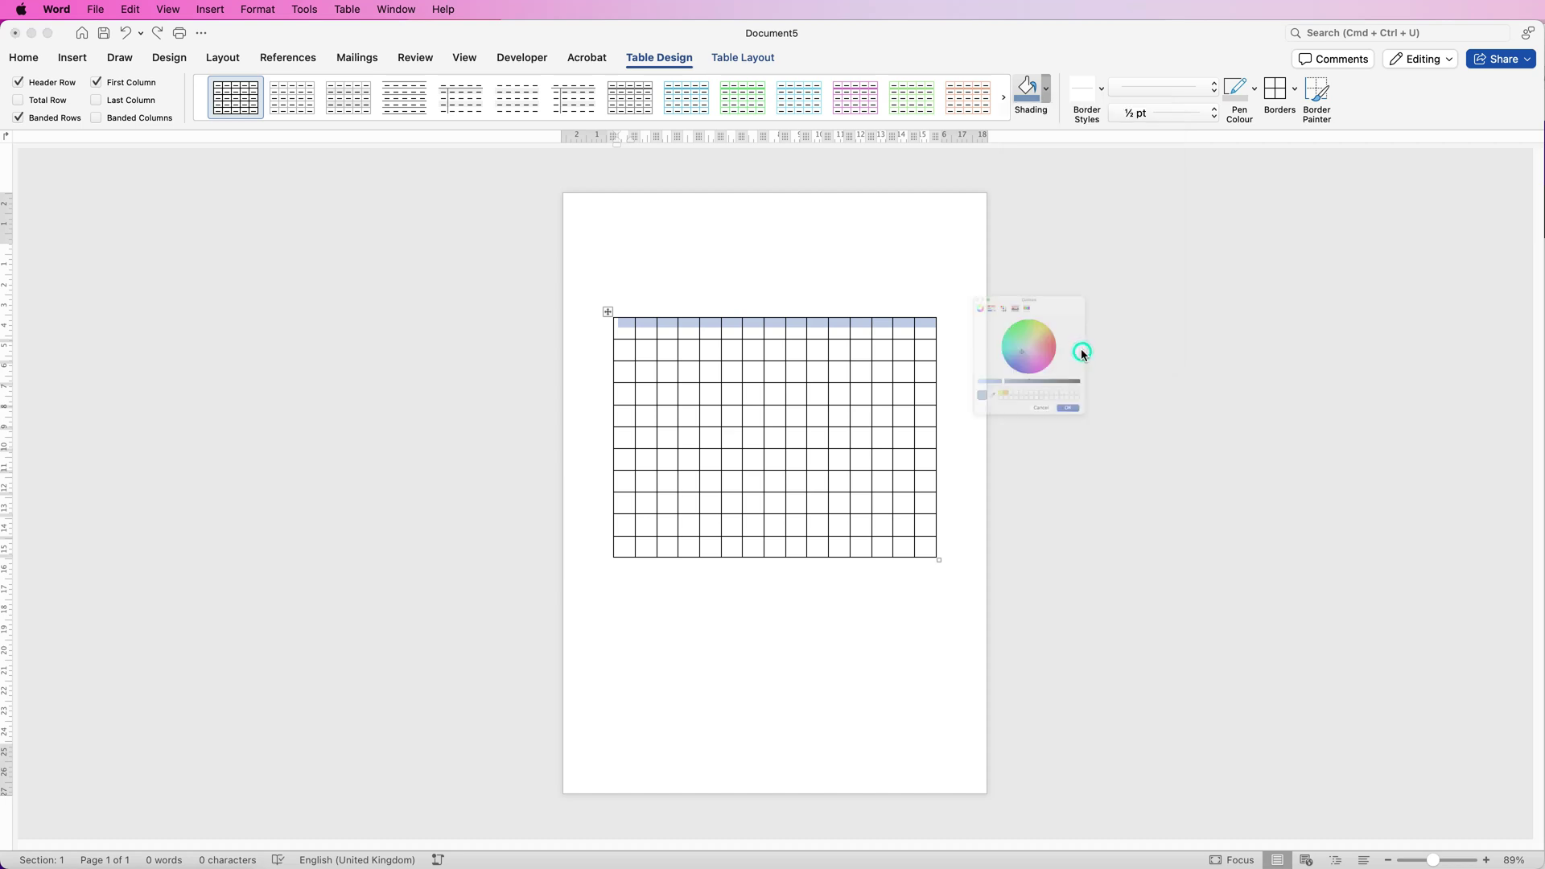
{"action": "left_click_drag", "start_coordinate": [1012, 354], "coordinate": [1060, 309]}
{"action": "mouse_move", "coordinate": [970, 416]}
{"action": "left_mouse_down"}
{"action": "mouse_move", "coordinate": [917, 417]}
{"action": "mouse_move", "coordinate": [982, 416]}
{"action": "mouse_move", "coordinate": [944, 417]}
{"action": "left_mouse_up"}
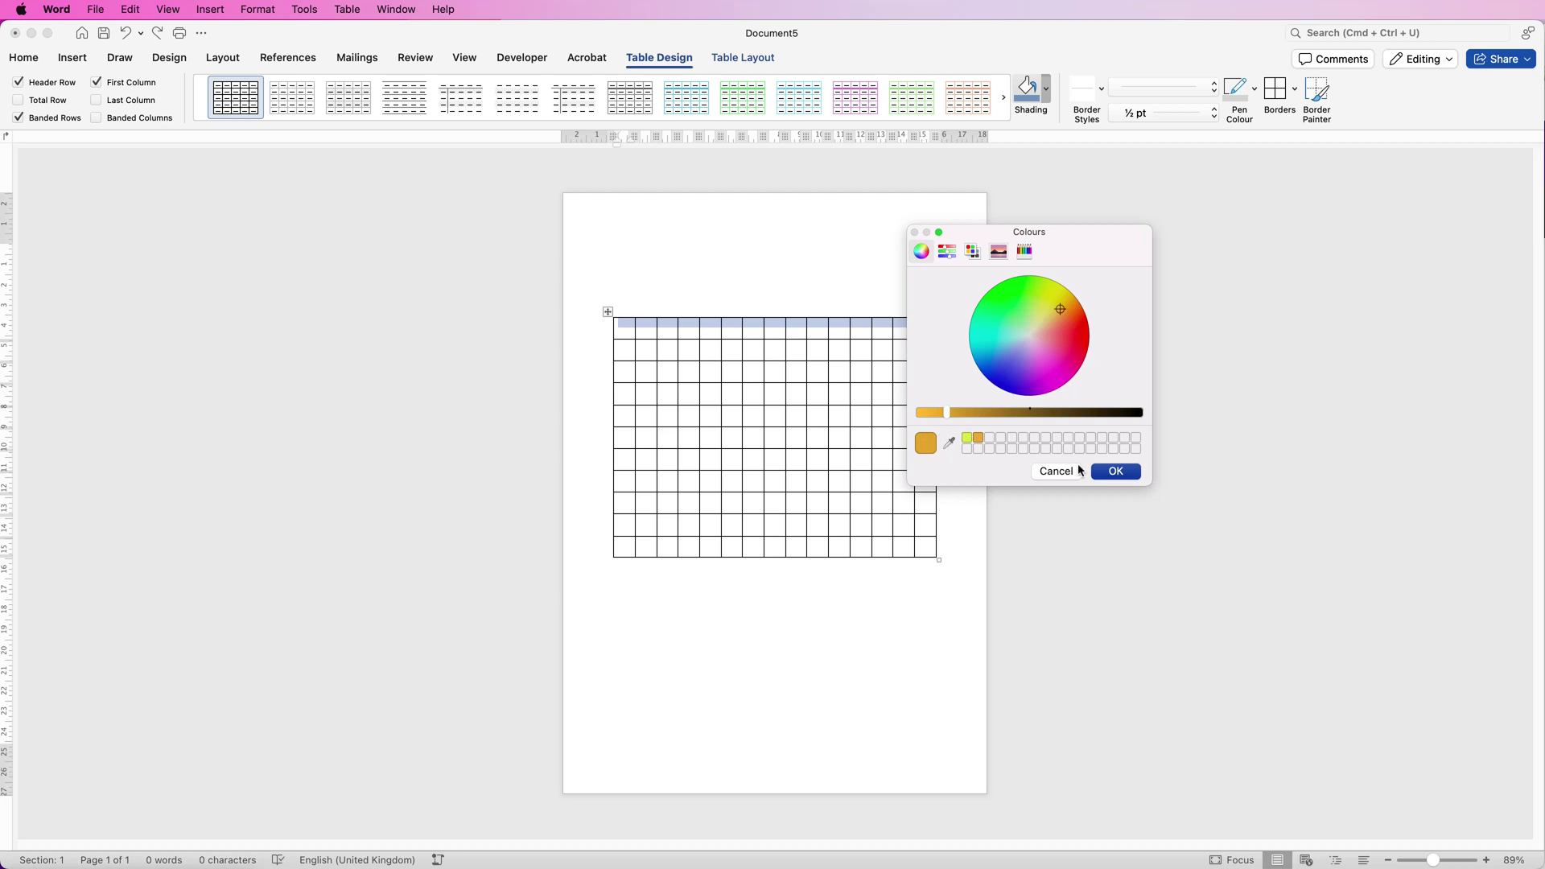
{"action": "left_click", "coordinate": [1110, 472]}
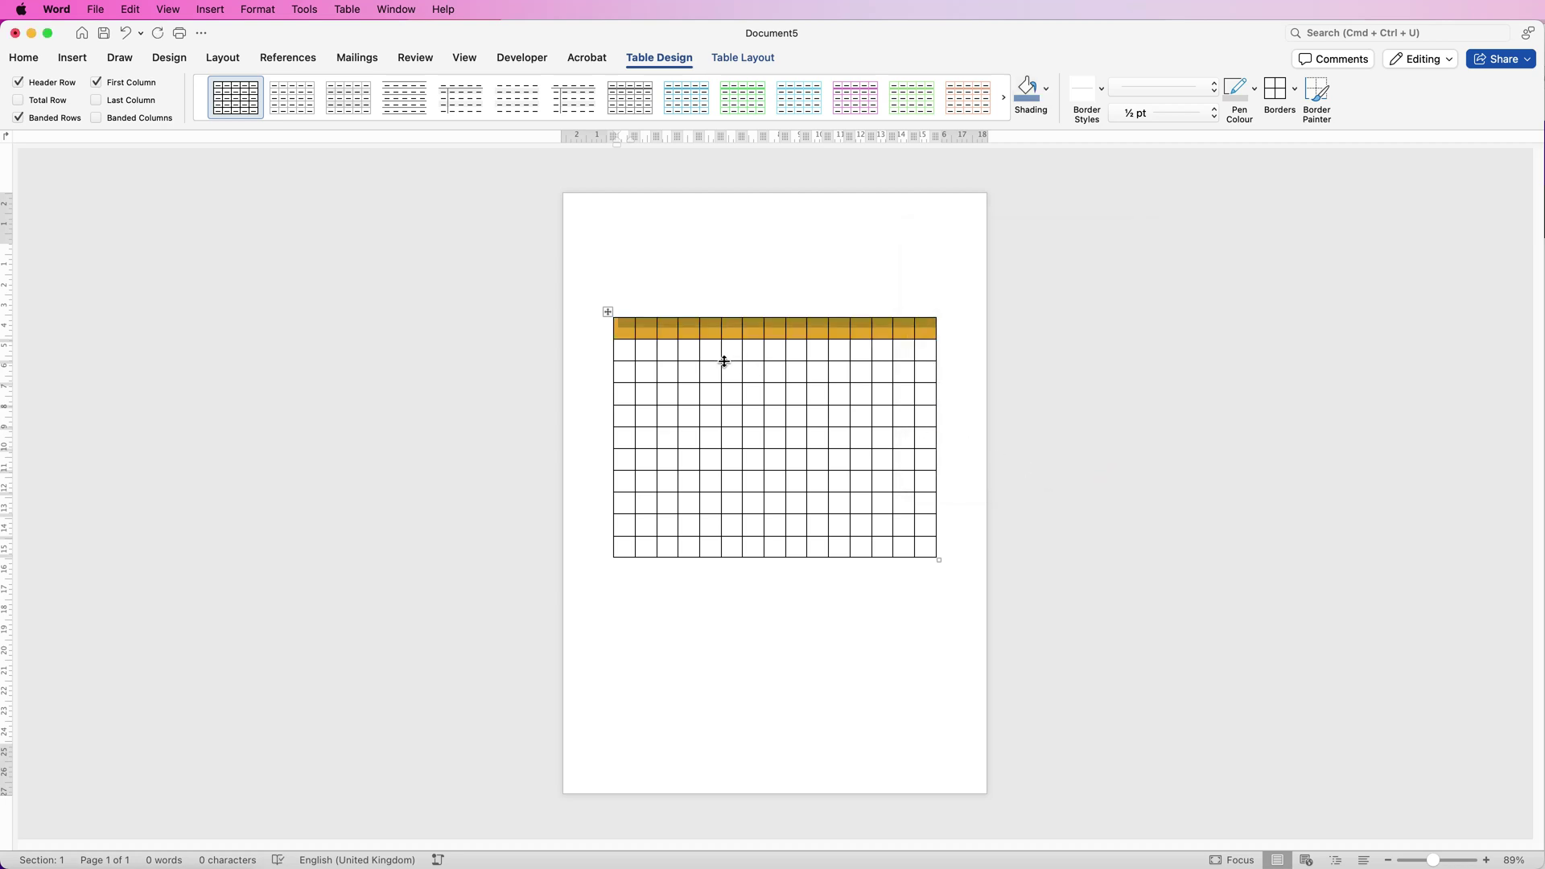
{"action": "left_click", "coordinate": [713, 351]}
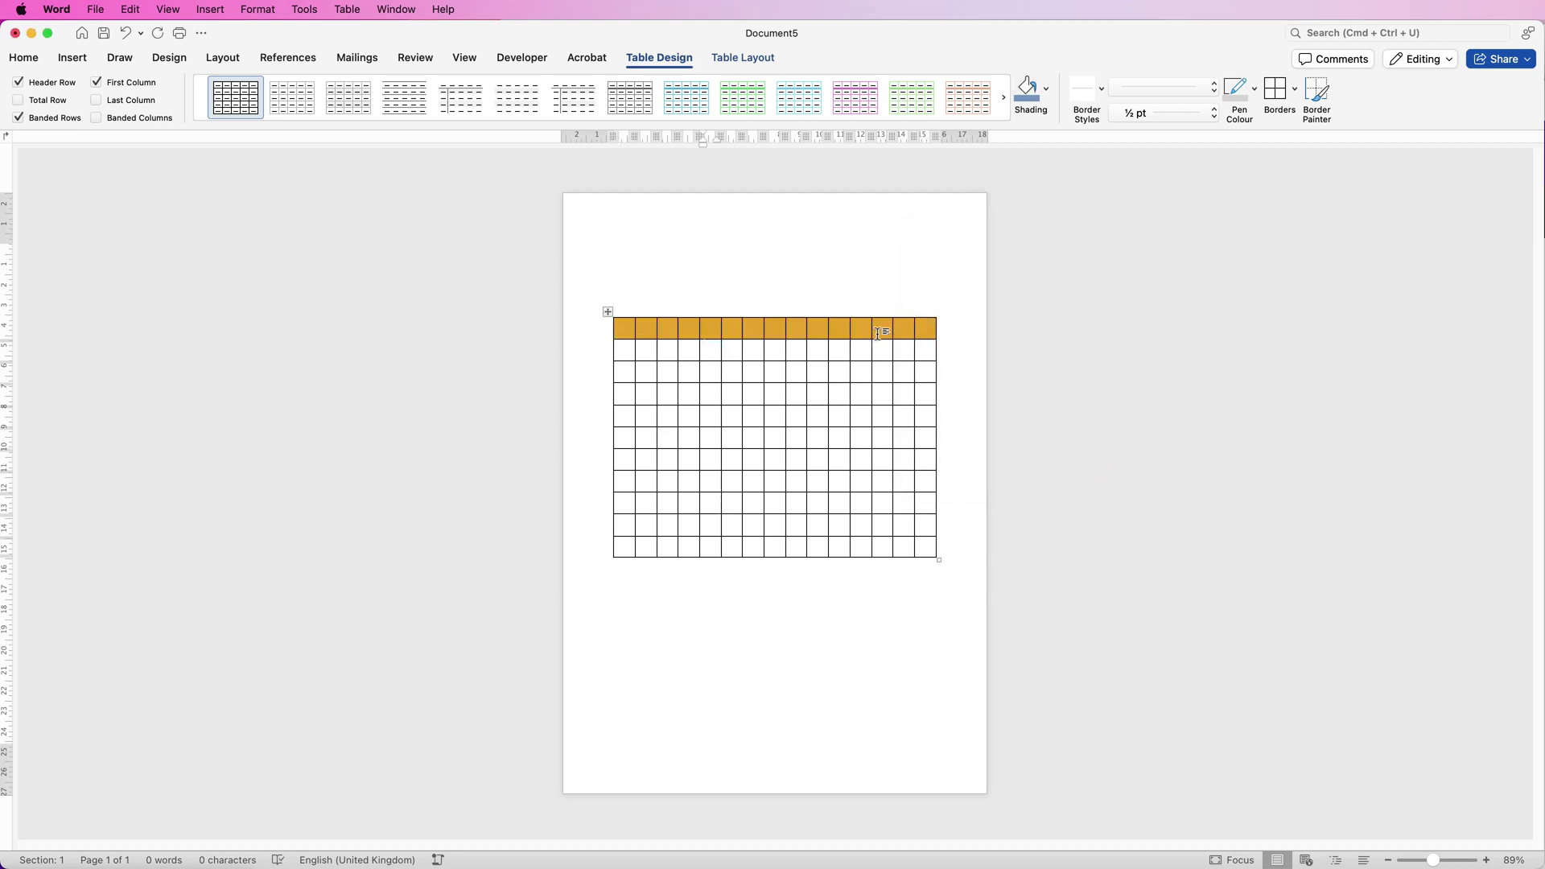
- Shade the third and fifth table rows with the recent orange colour
{"action": "left_click_drag", "start_coordinate": [626, 373], "coordinate": [921, 372]}
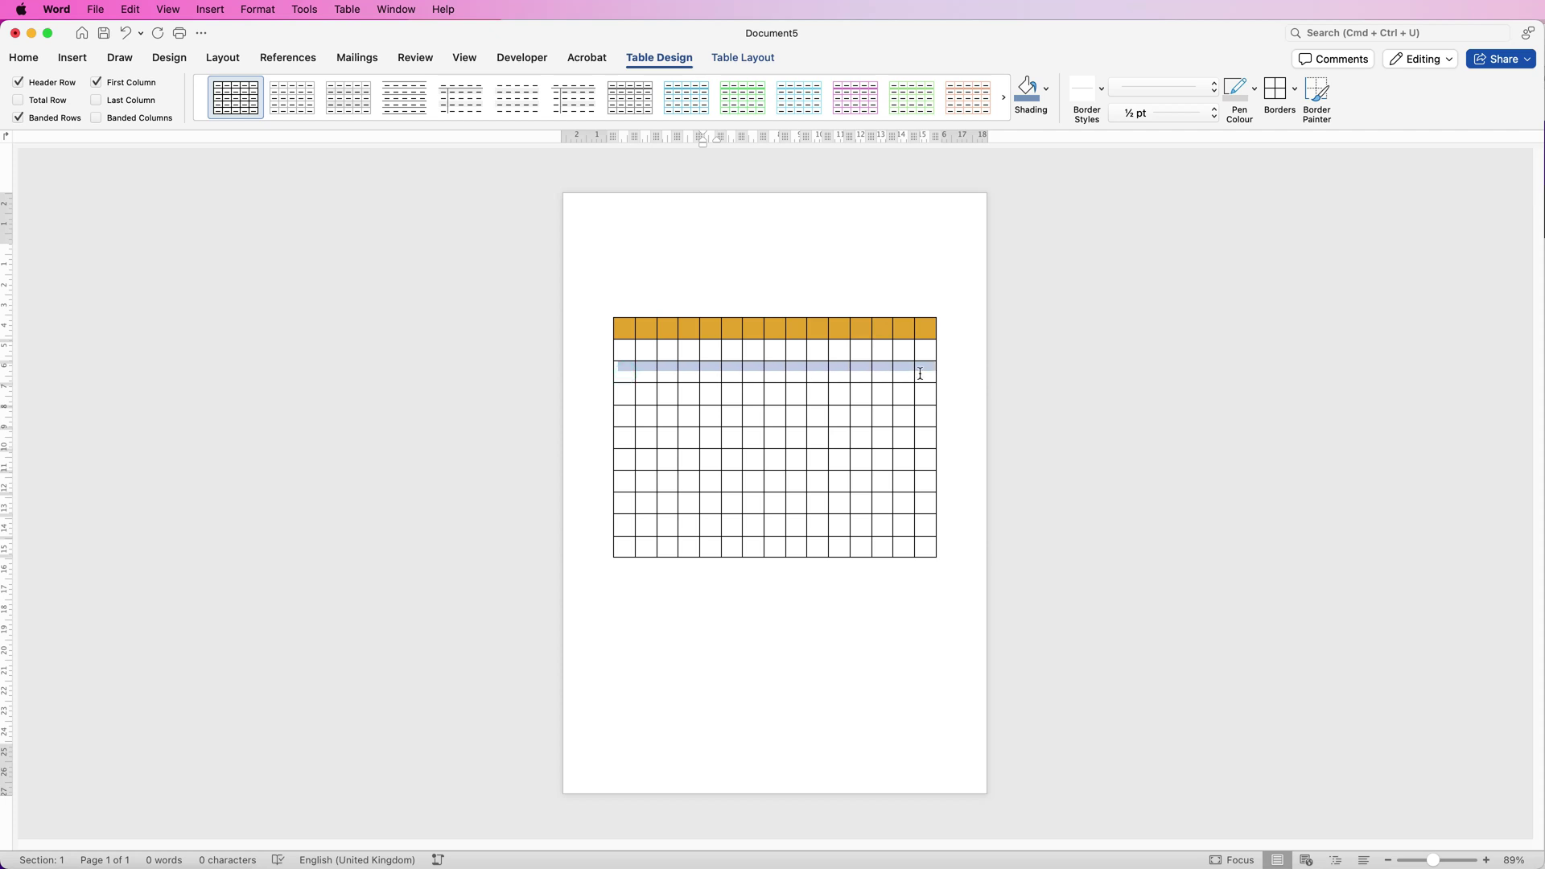
{"action": "left_click", "coordinate": [1046, 90]}
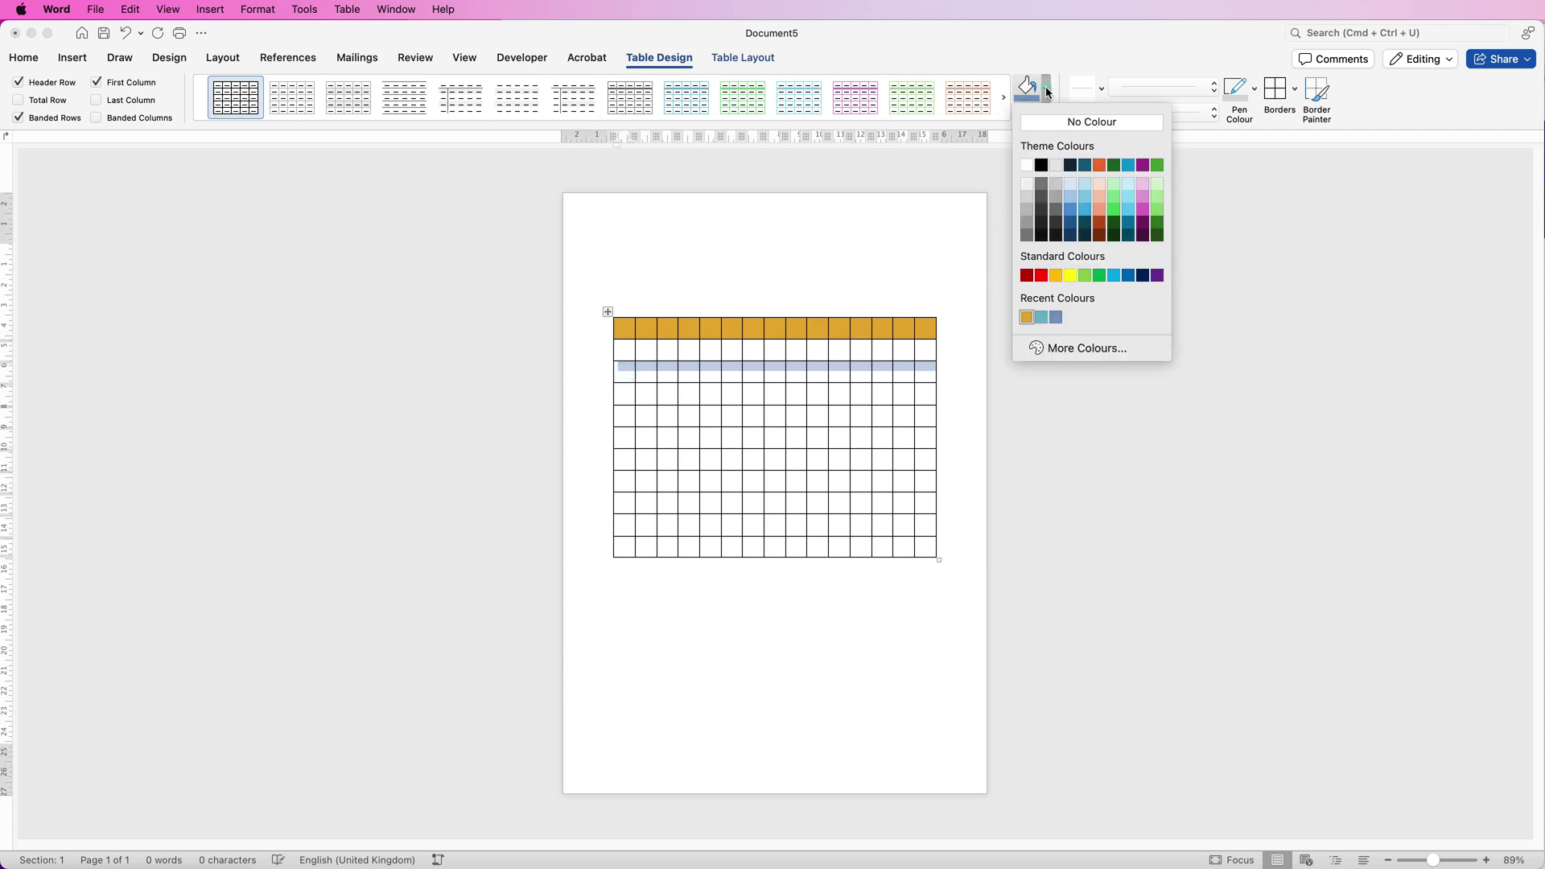
{"action": "left_click", "coordinate": [1027, 319]}
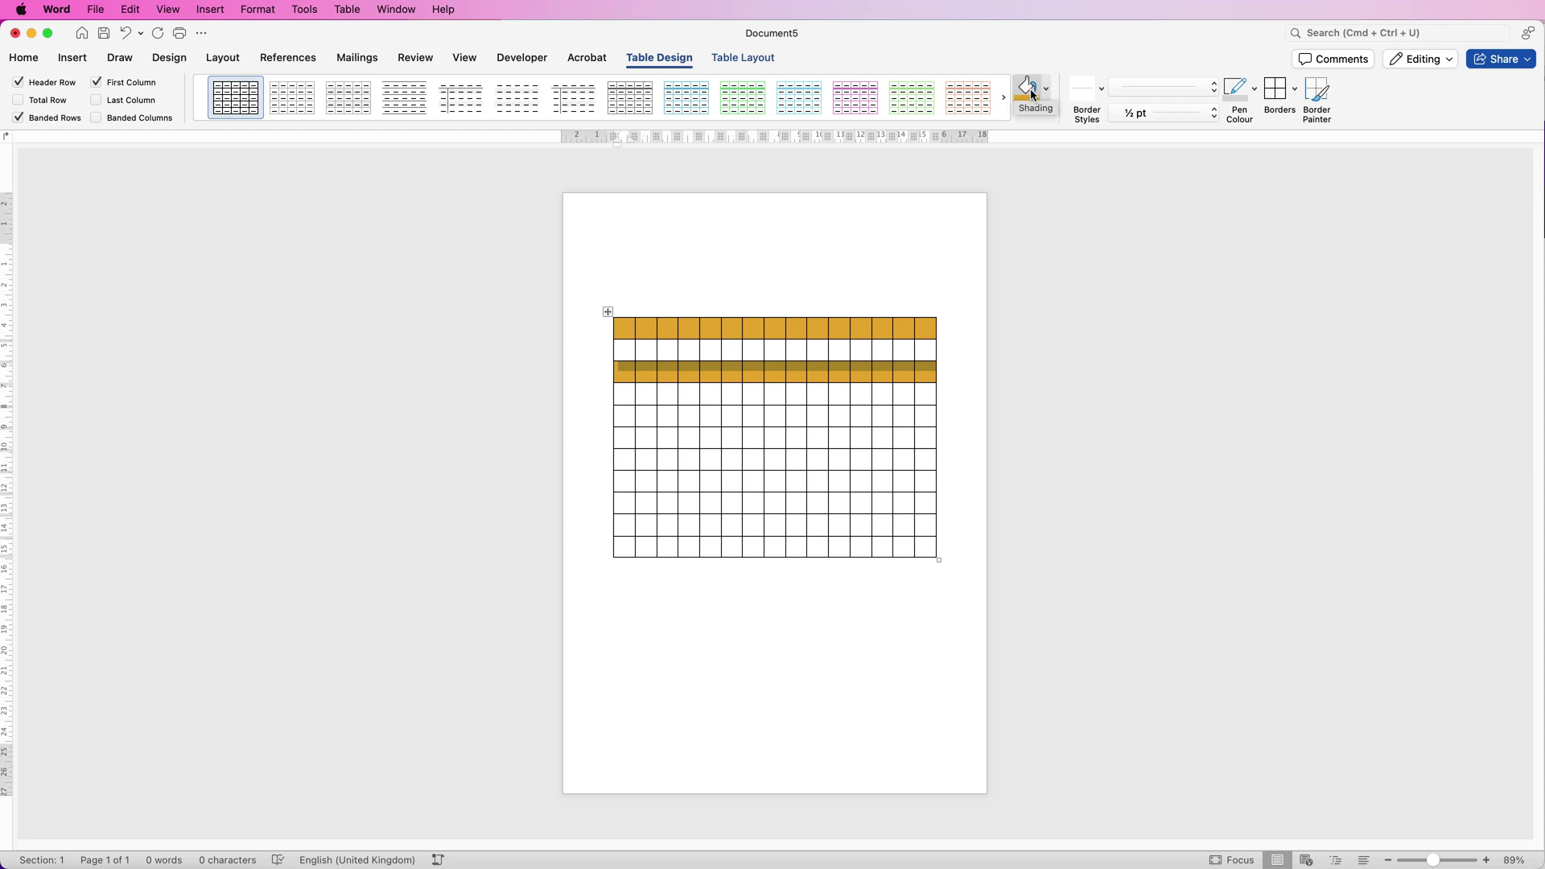
{"action": "left_click_drag", "start_coordinate": [923, 415], "coordinate": [621, 418]}
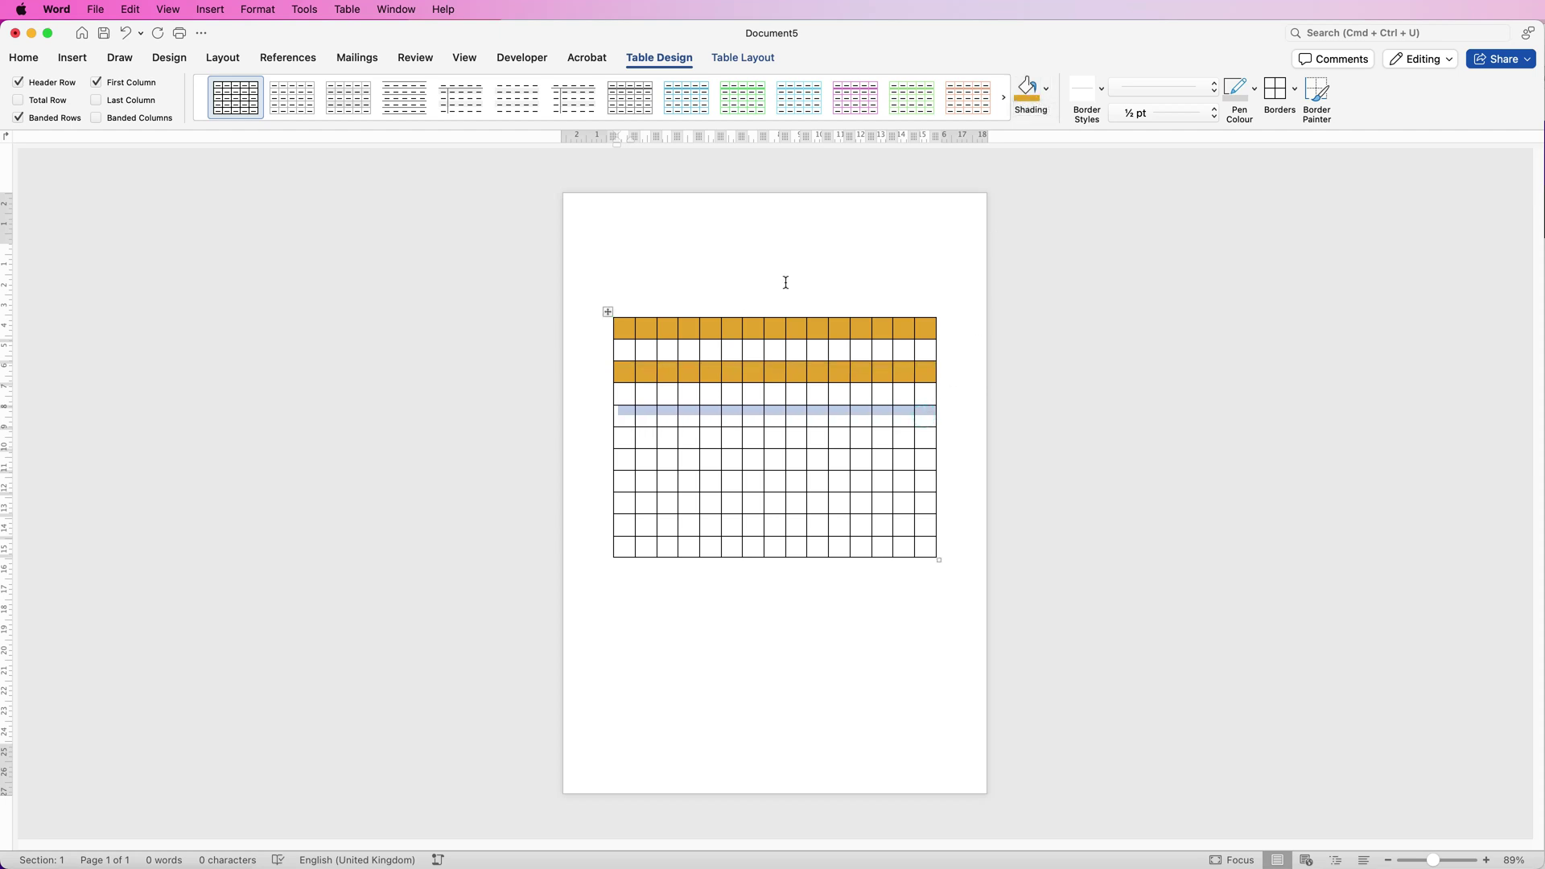
{"action": "left_click", "coordinate": [1027, 93]}
{"action": "left_click", "coordinate": [808, 458]}
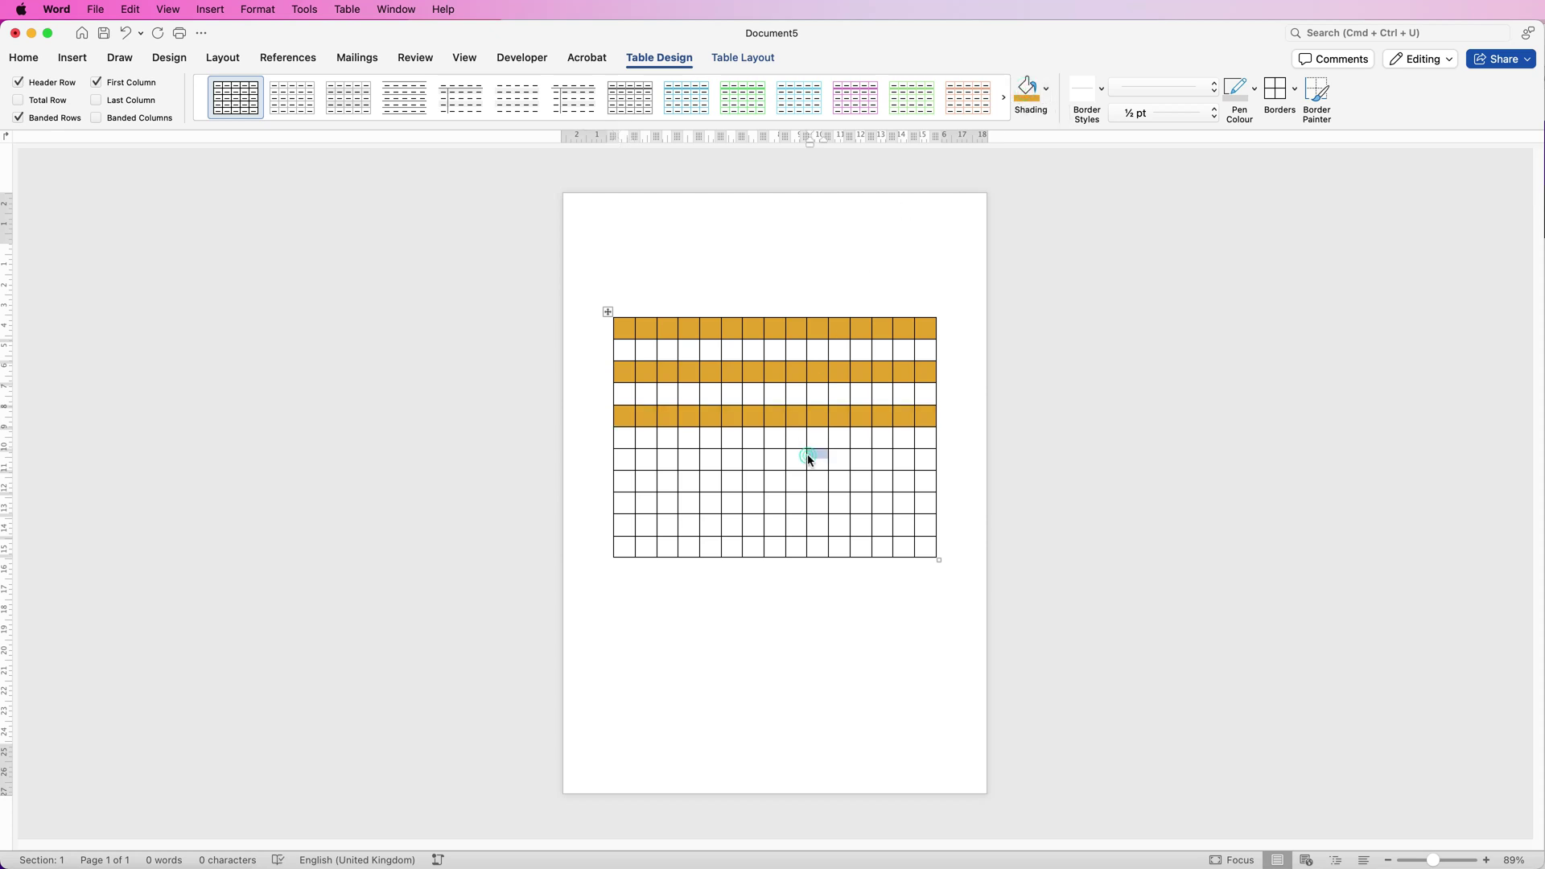
- Apply the same orange shading to the entire grid table, then reselect it
{"action": "left_click", "coordinate": [607, 313]}
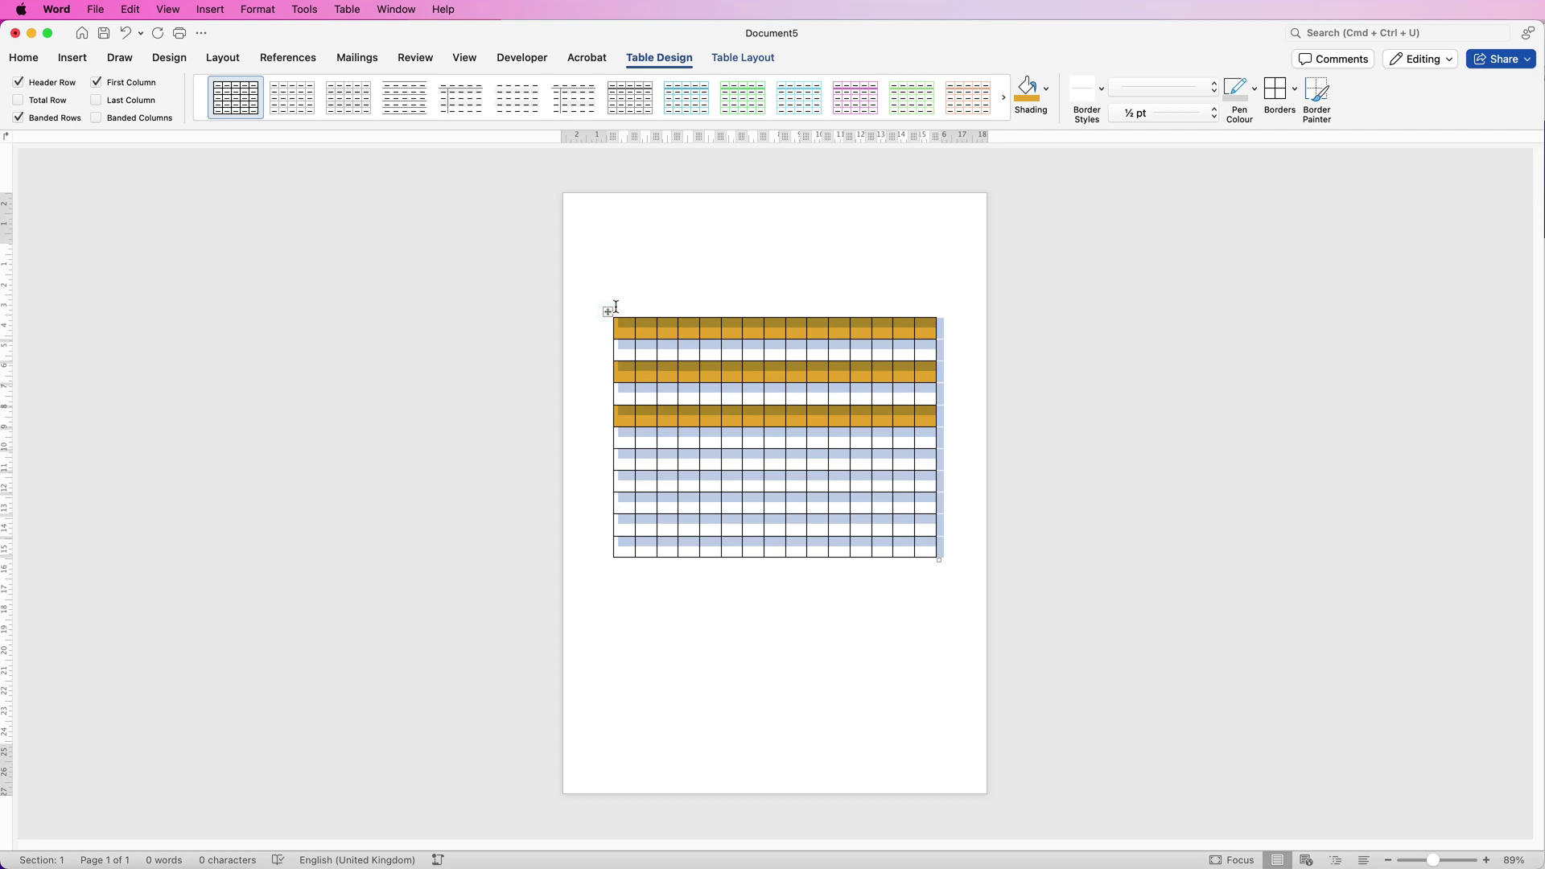
{"action": "left_click", "coordinate": [1030, 88]}
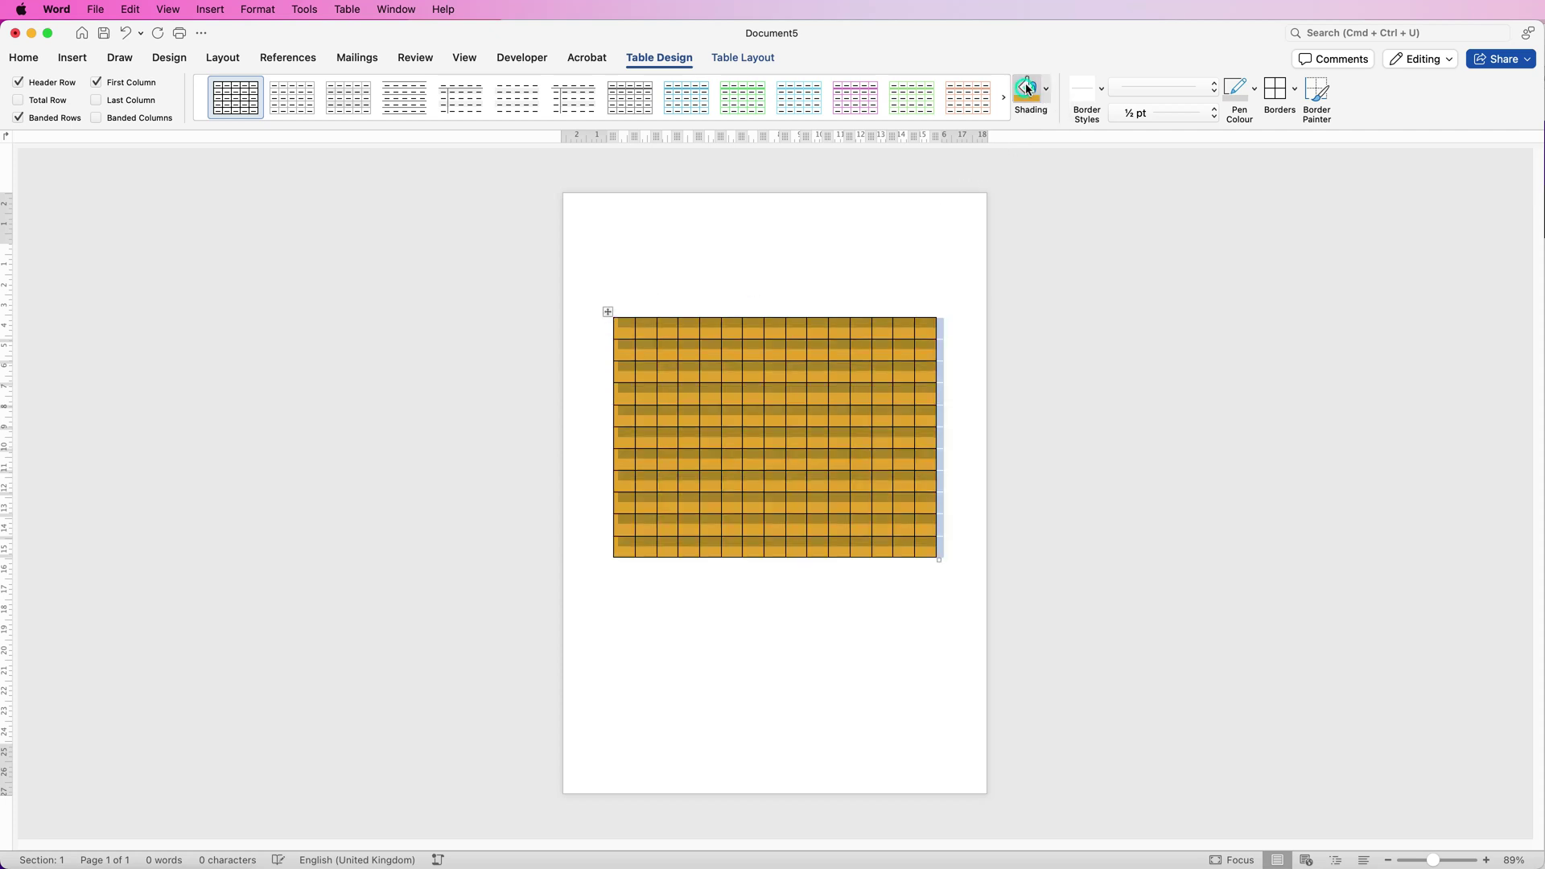
{"action": "left_click", "coordinate": [814, 272]}
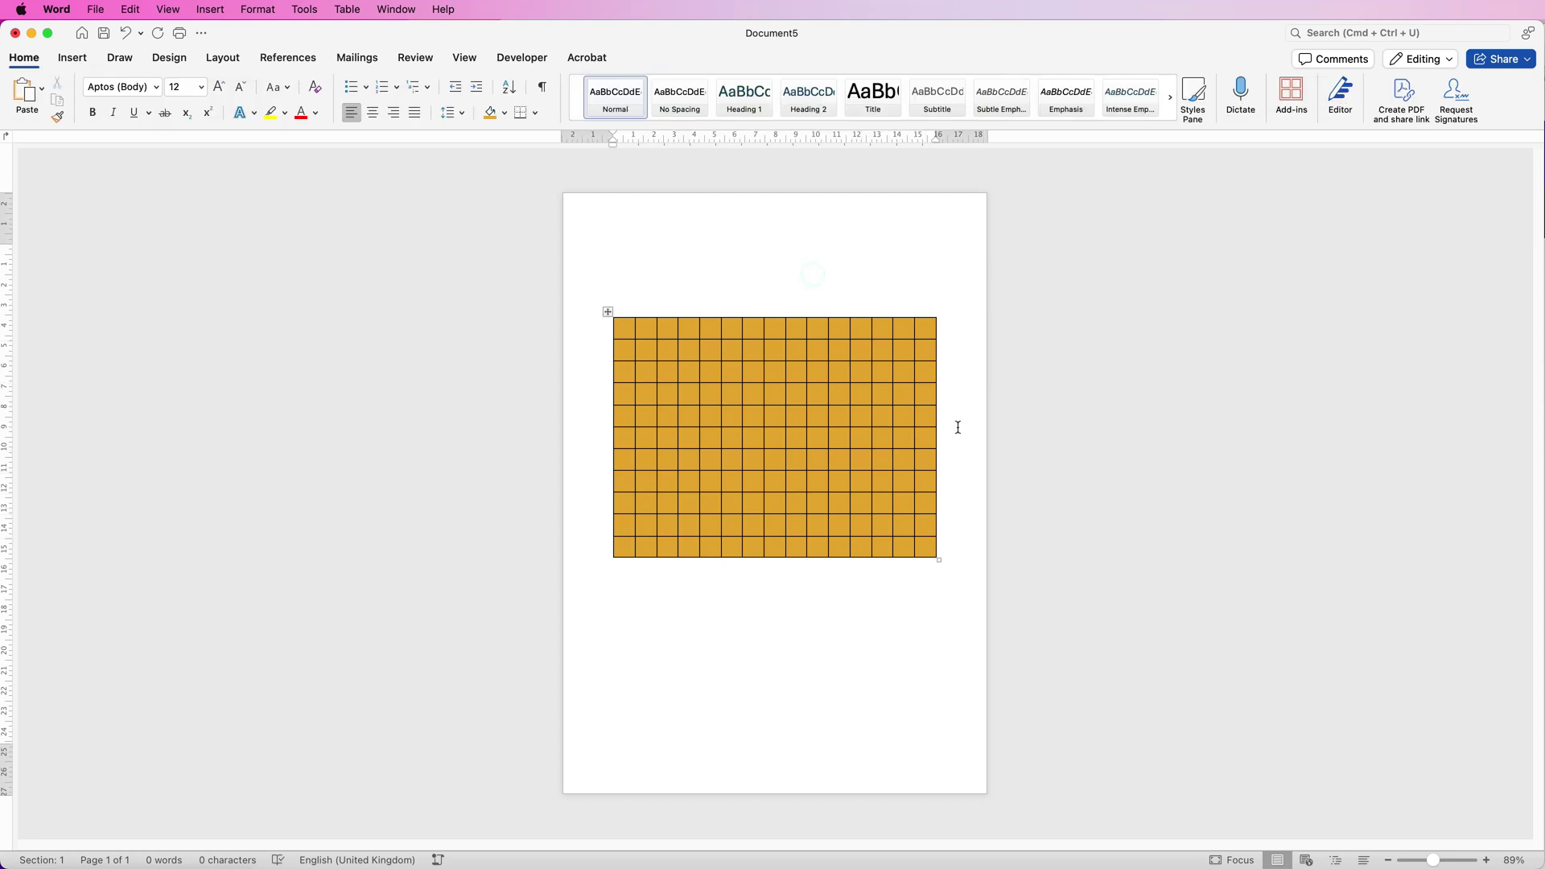
{"action": "left_click", "coordinate": [608, 312]}
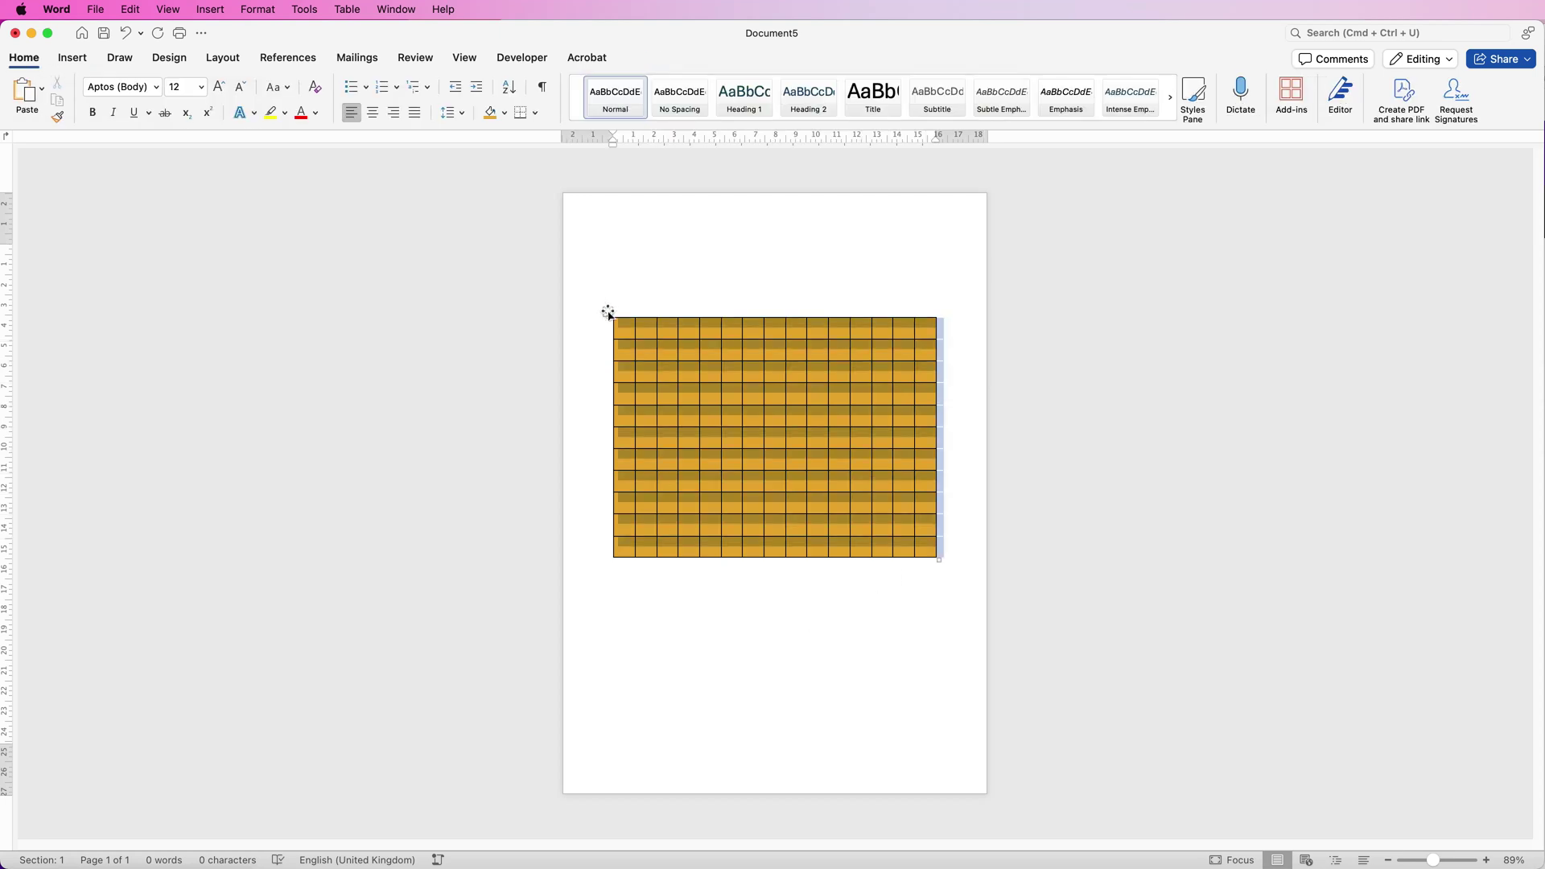
- Delete the orange table and set the page margins to Narrow
{"action": "key", "text": "BackSpace"}
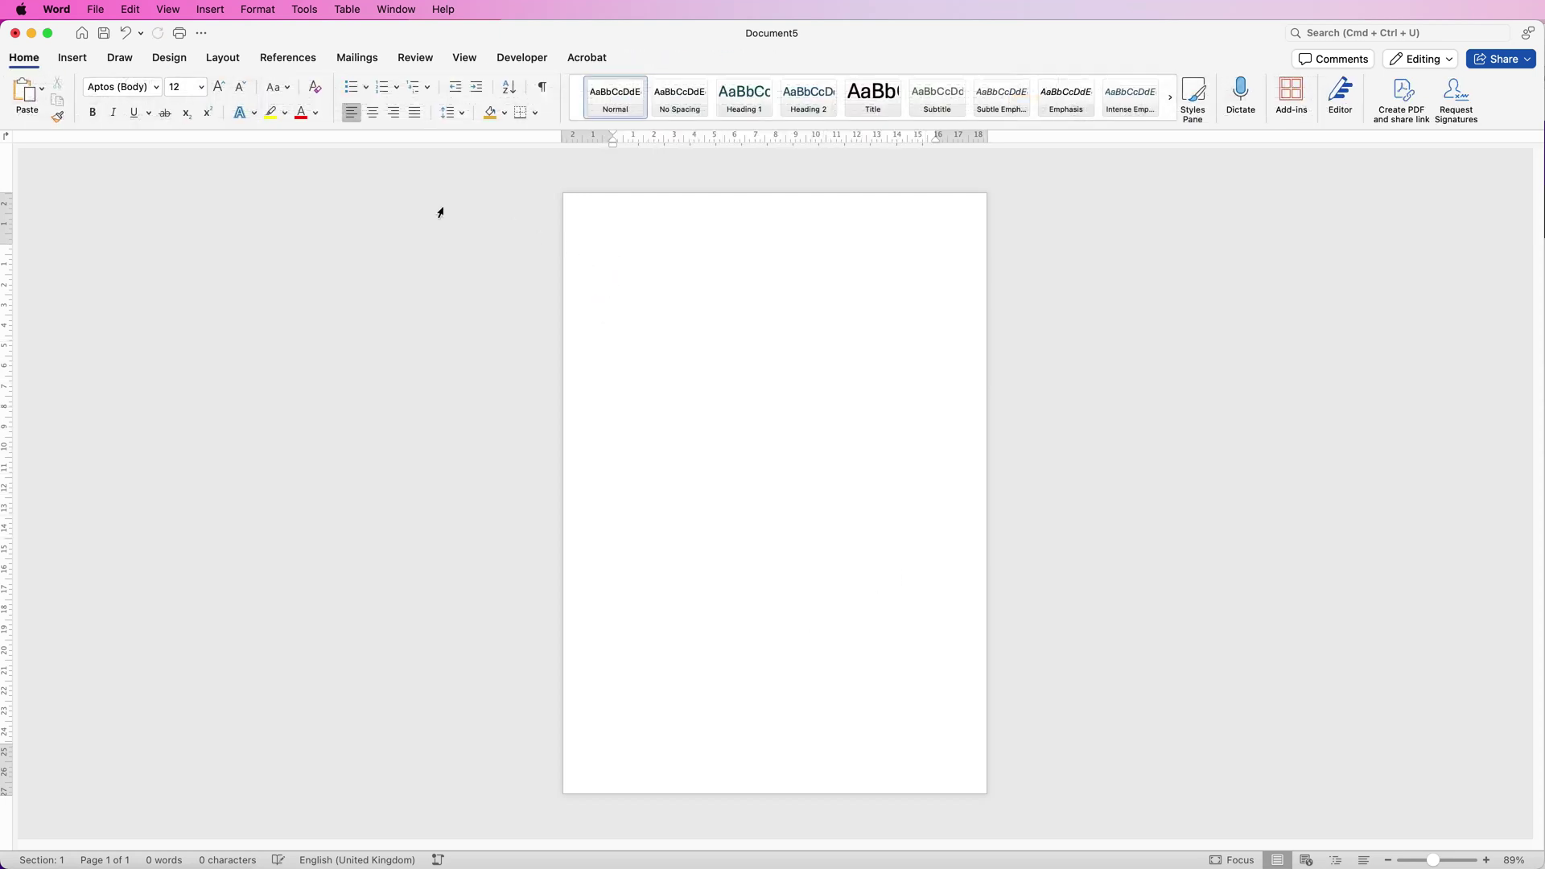
{"action": "left_click", "coordinate": [223, 58]}
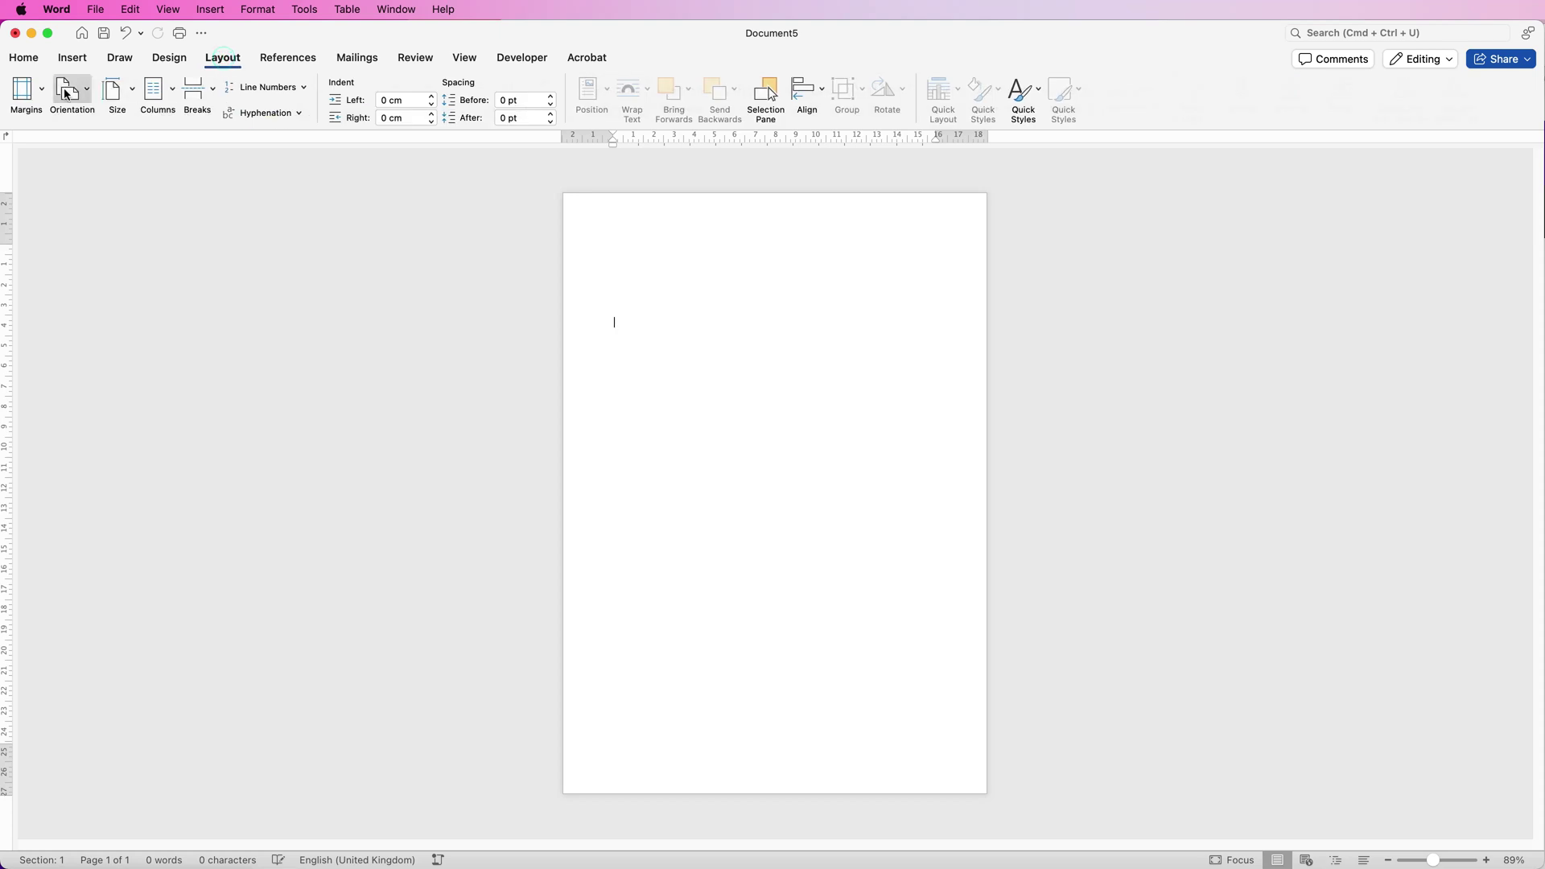
{"action": "left_click", "coordinate": [41, 90]}
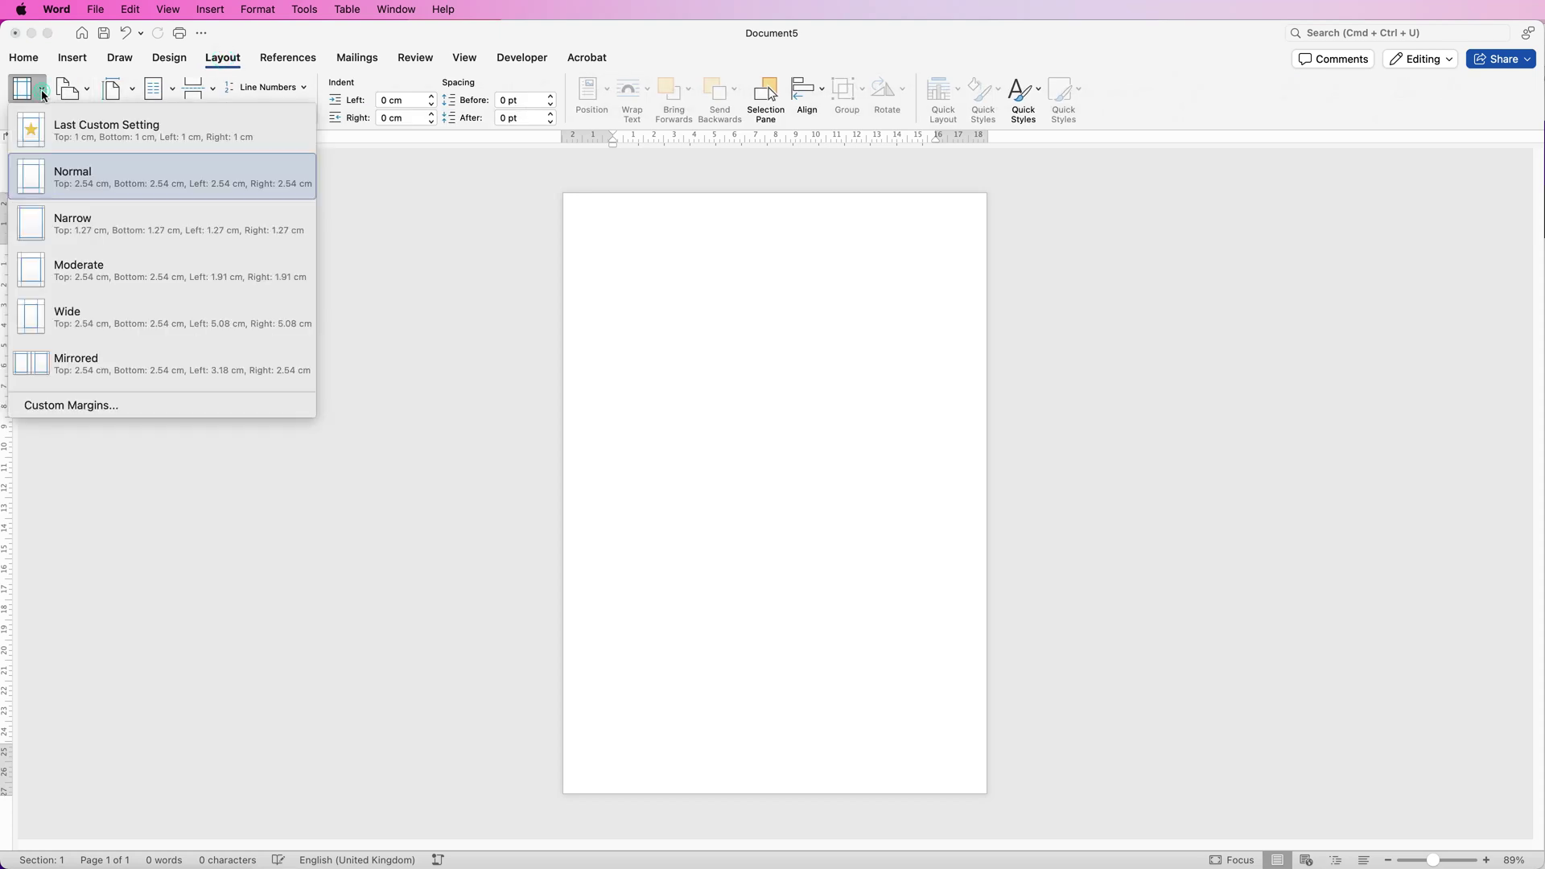
{"action": "left_click", "coordinate": [60, 226]}
- Insert a new table 10 columns wide and 8 rows tall
{"action": "left_click", "coordinate": [78, 58]}
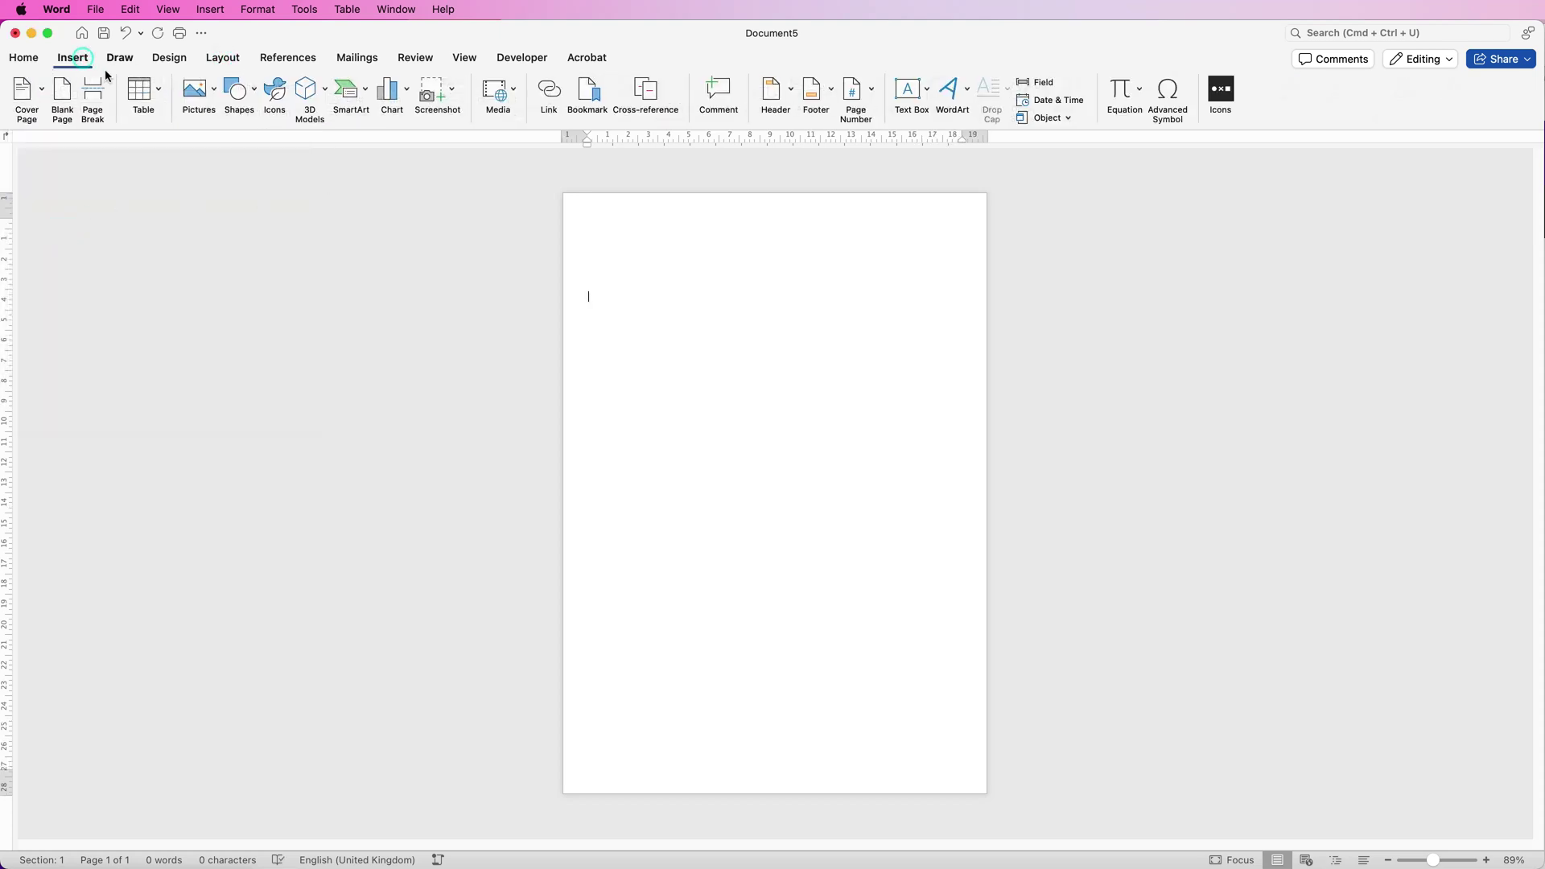
{"action": "left_click", "coordinate": [158, 87]}
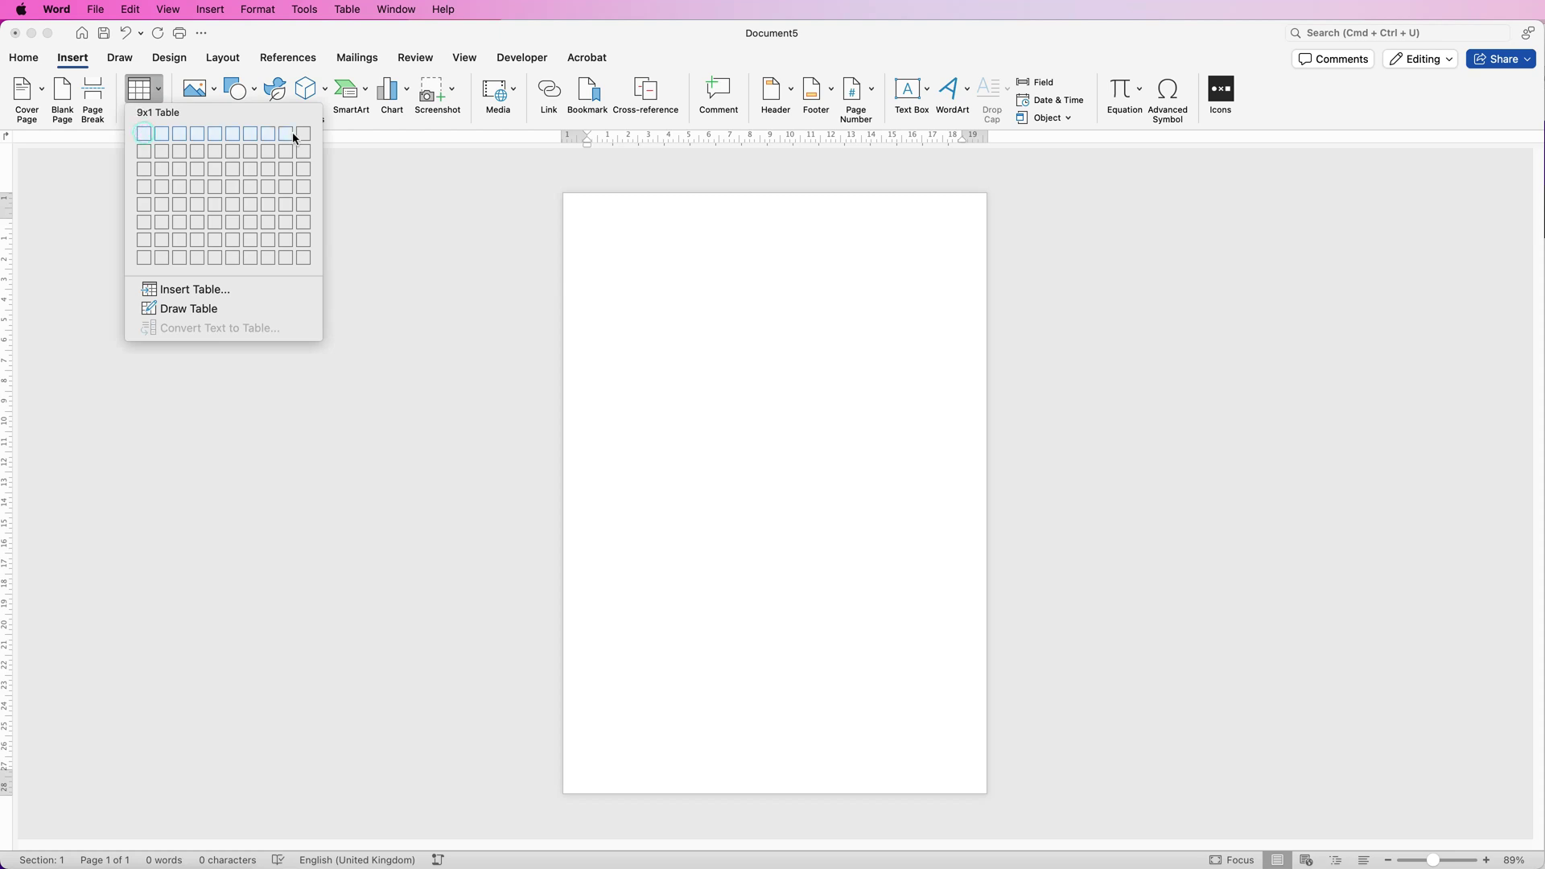
{"action": "left_click", "coordinate": [298, 260]}
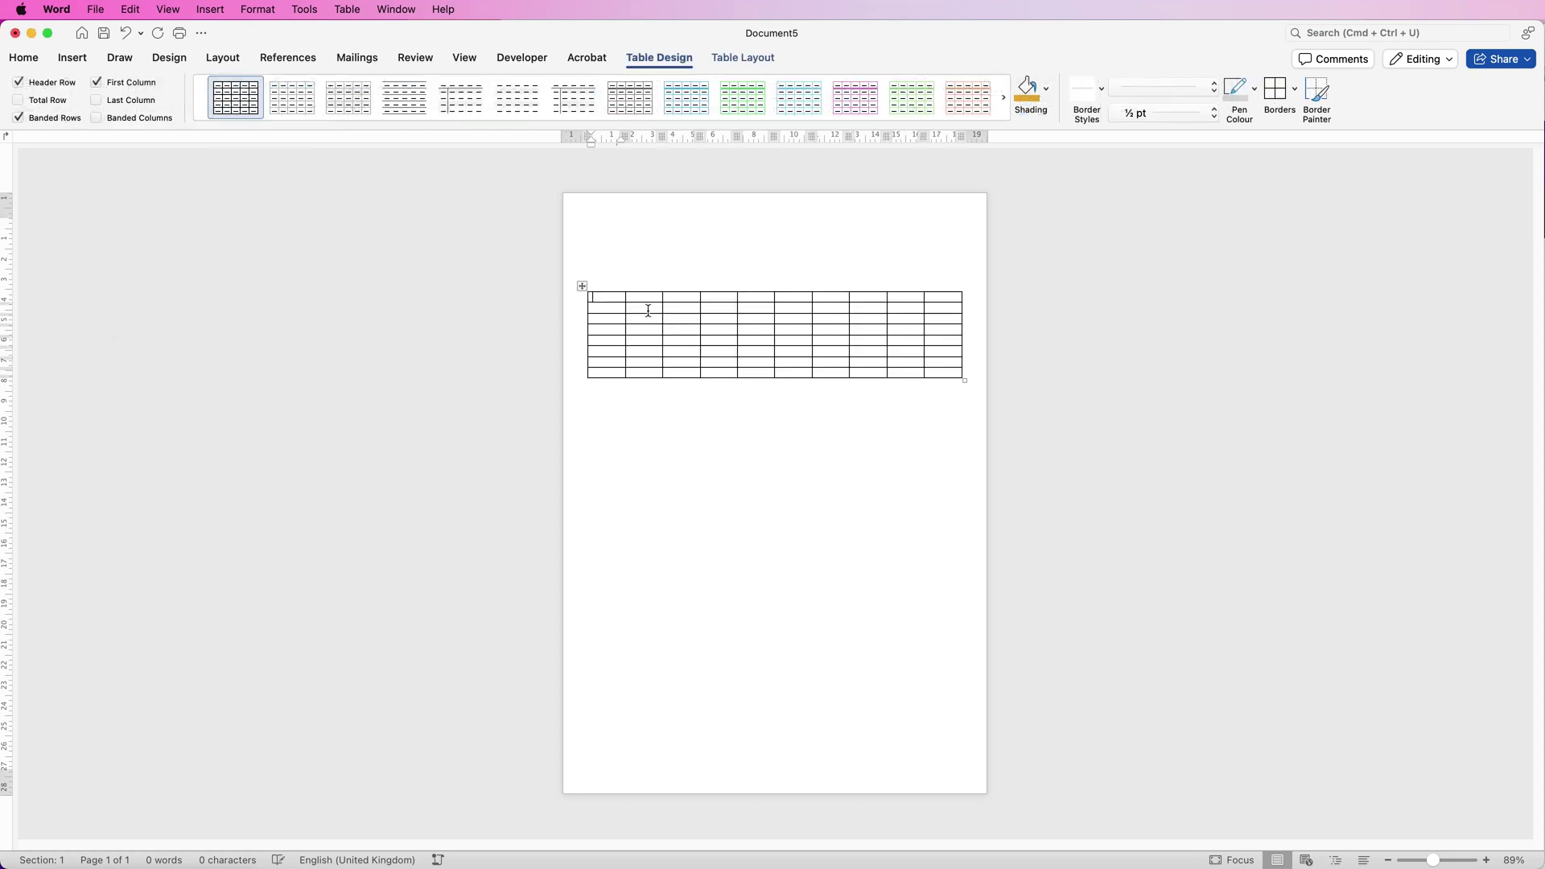
- Set the new table's row height to 1.85 cm to match its 1.85 cm width, making square cells
{"action": "left_click", "coordinate": [582, 286]}
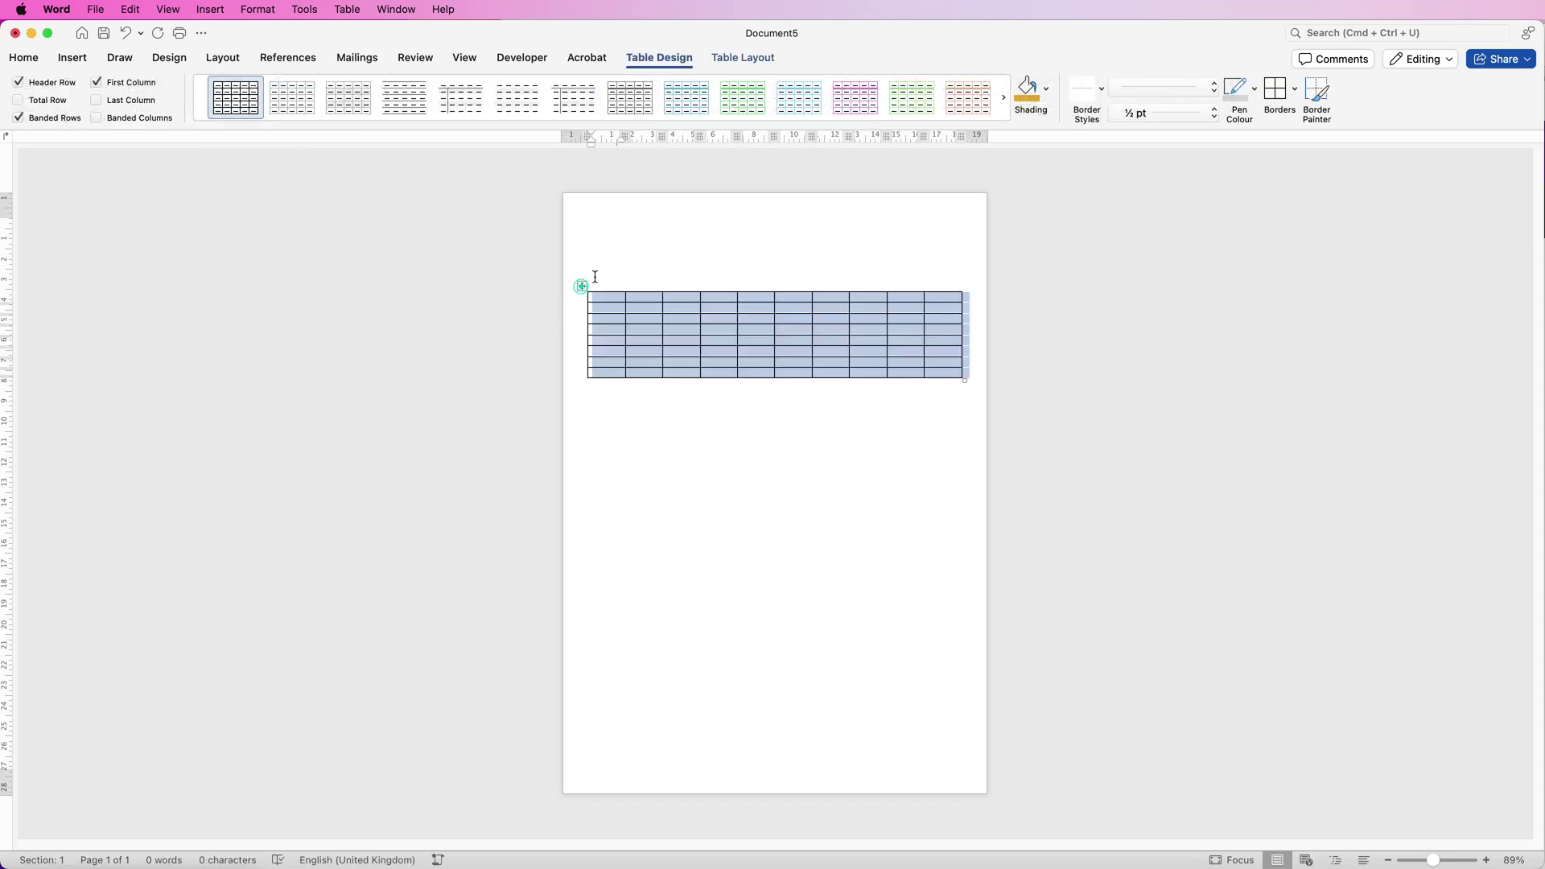
{"action": "left_click", "coordinate": [751, 58]}
{"action": "left_click_drag", "start_coordinate": [658, 113], "coordinate": [634, 116]}
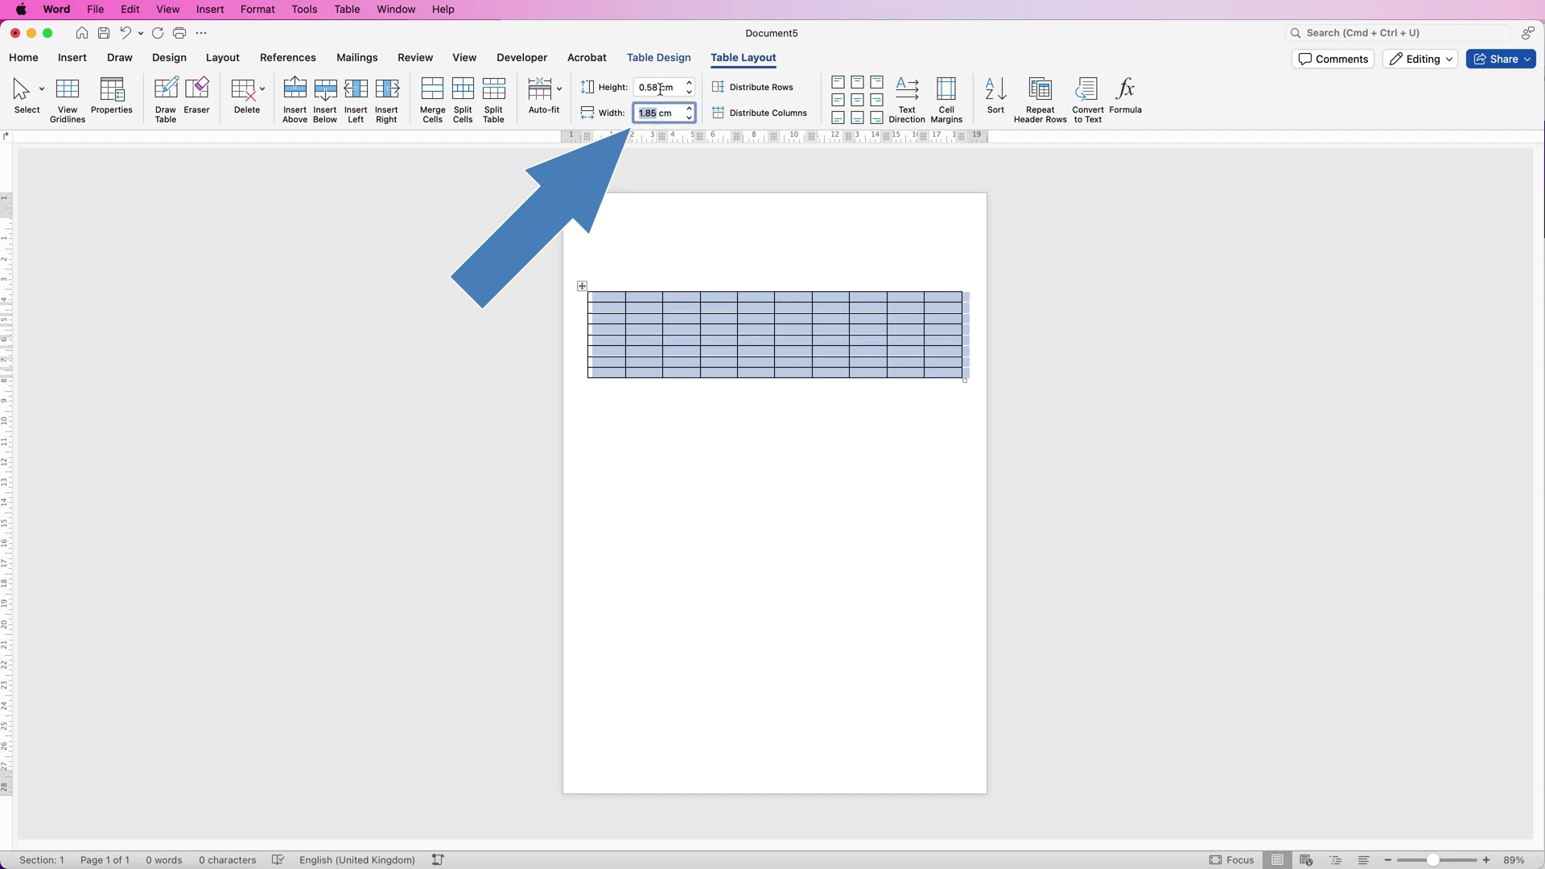
{"action": "triple_click", "coordinate": [660, 88]}
{"action": "type", "text": "1.85cm"}
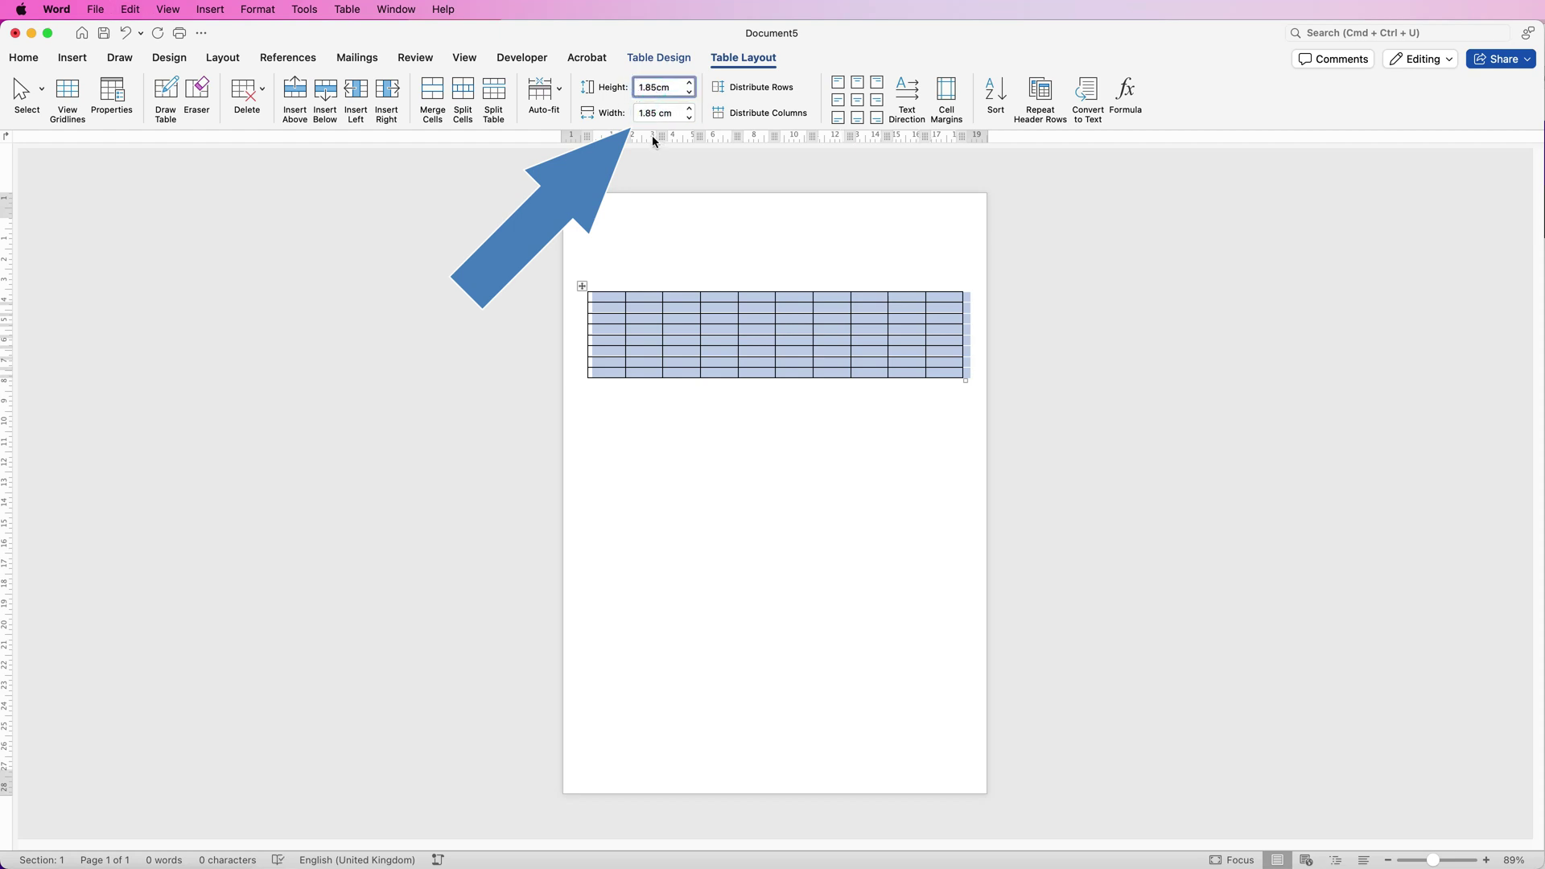
{"action": "key", "text": "Return"}
{"action": "left_click", "coordinate": [780, 263]}
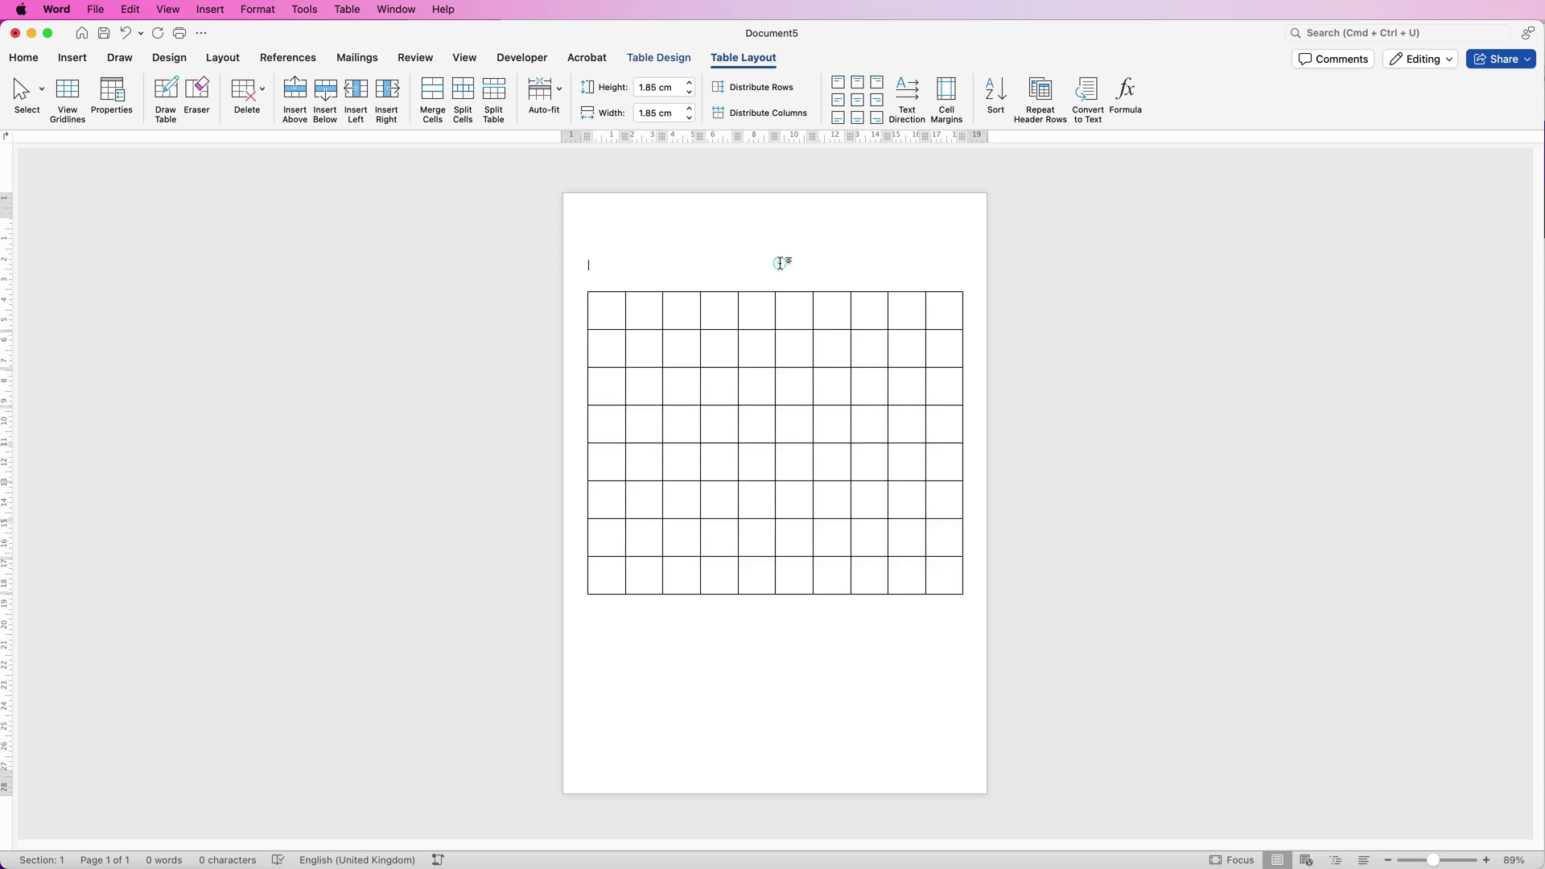